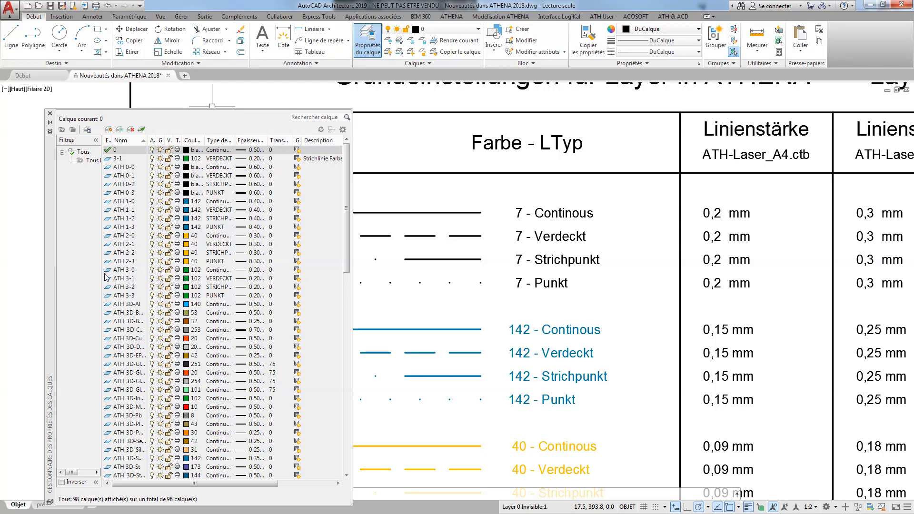
Widen the layer filter pane and examine the layers at the end of the list, including Silicon, AUX1 and the ATH material layers.
drag(102, 272, 121, 272)
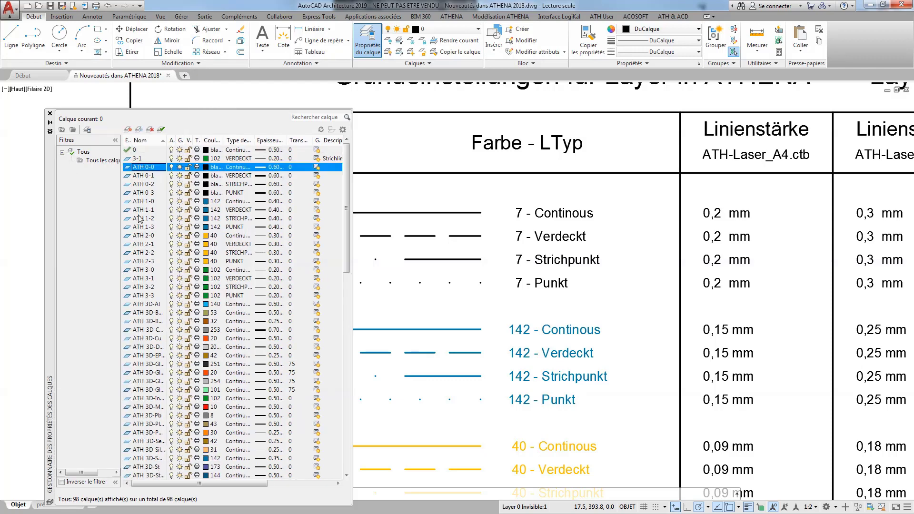
scroll(142, 243, down, 11)
scroll(142, 245, down, 9)
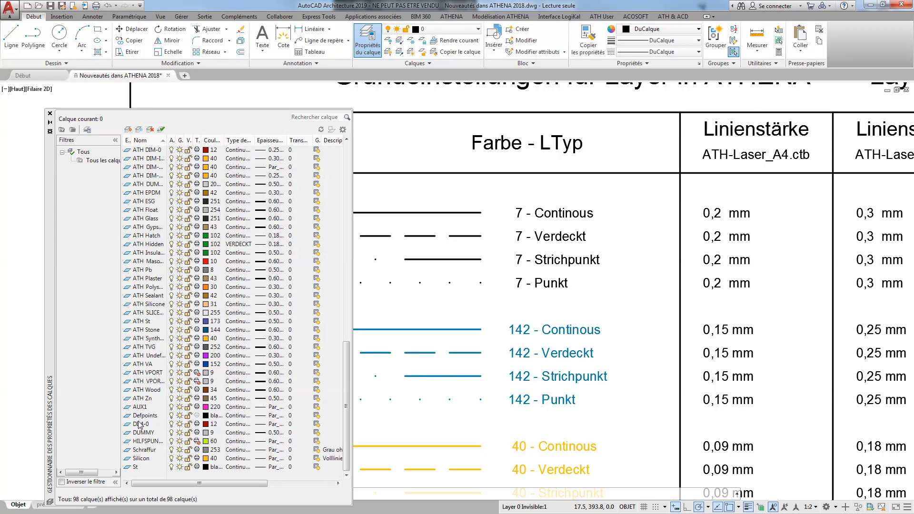
click(138, 457)
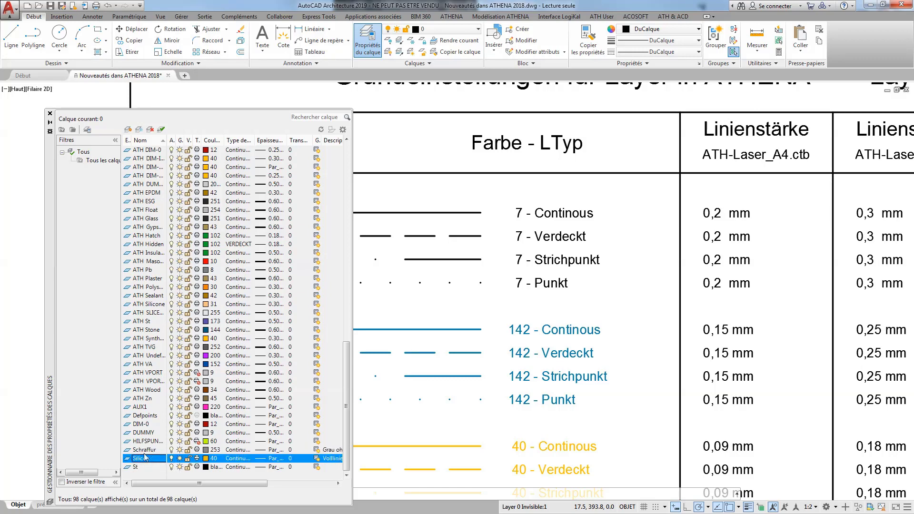
click(147, 433)
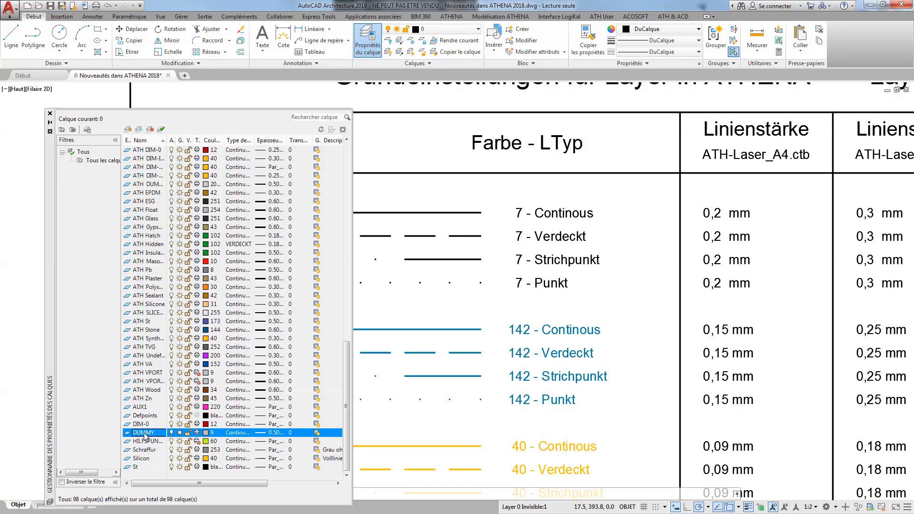
click(149, 408)
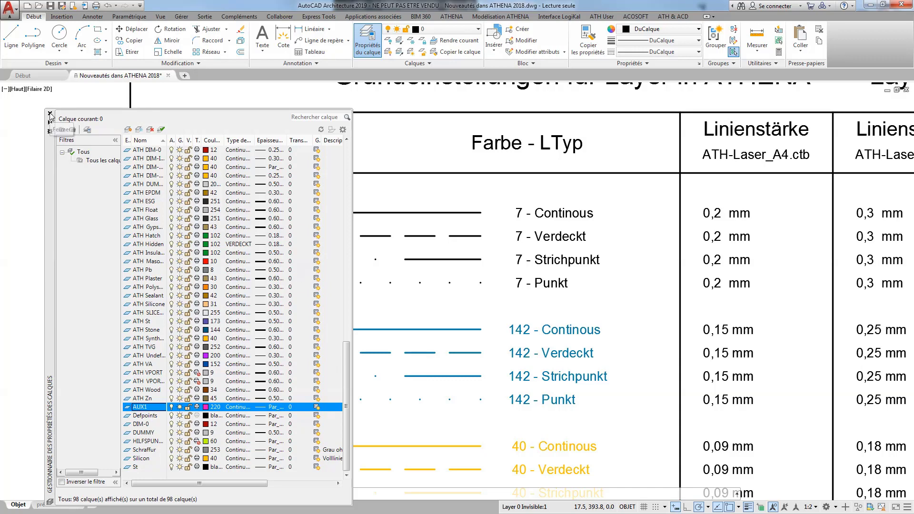
click(153, 337)
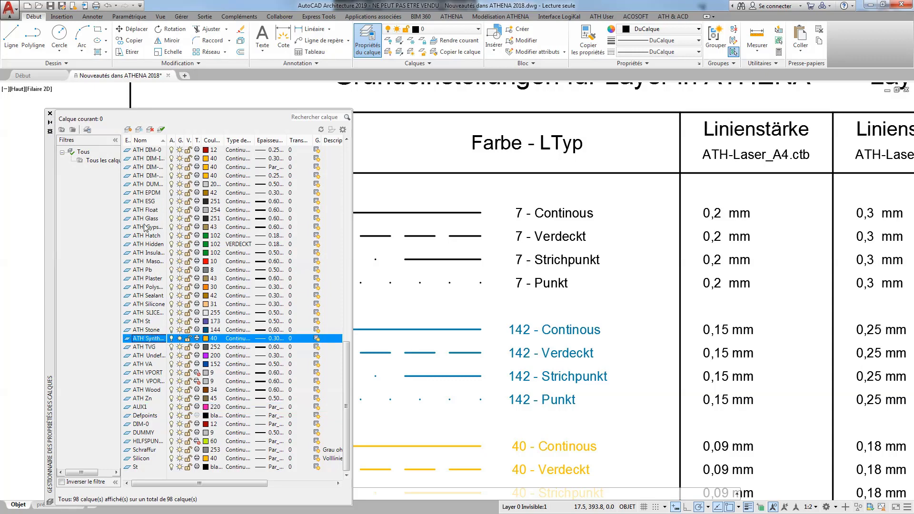
Compare the 3D material layers such as ATH 3D-Al with their 2D counterparts such as ATH Al, and close the layer manager.
scroll(146, 227, up, 5)
scroll(150, 271, up, 8)
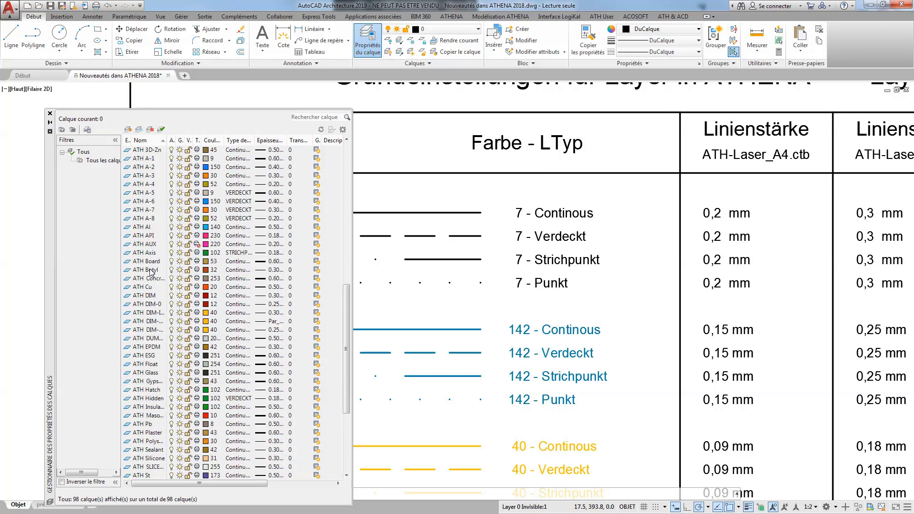
scroll(150, 271, up, 2)
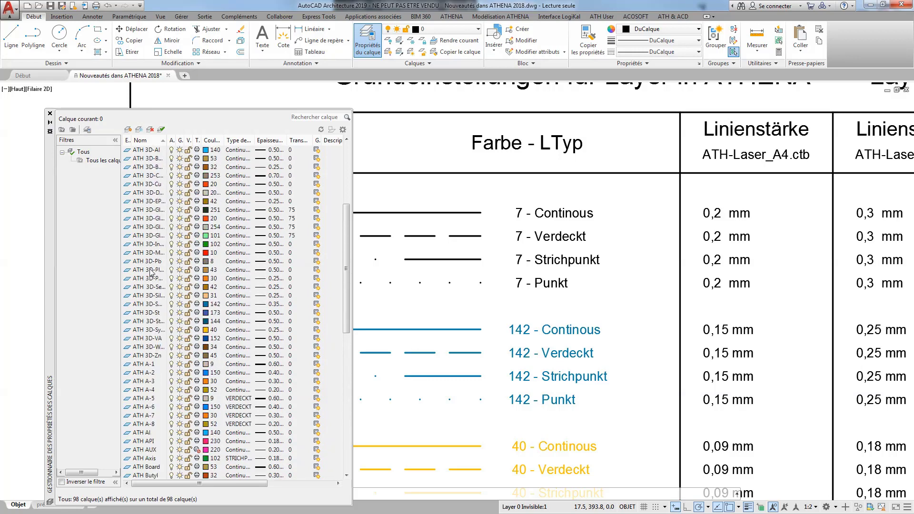
click(147, 184)
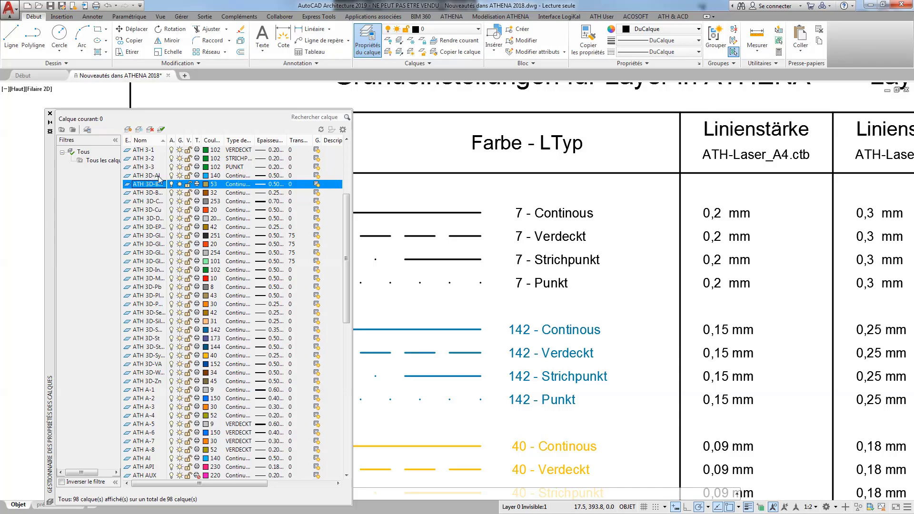
click(149, 459)
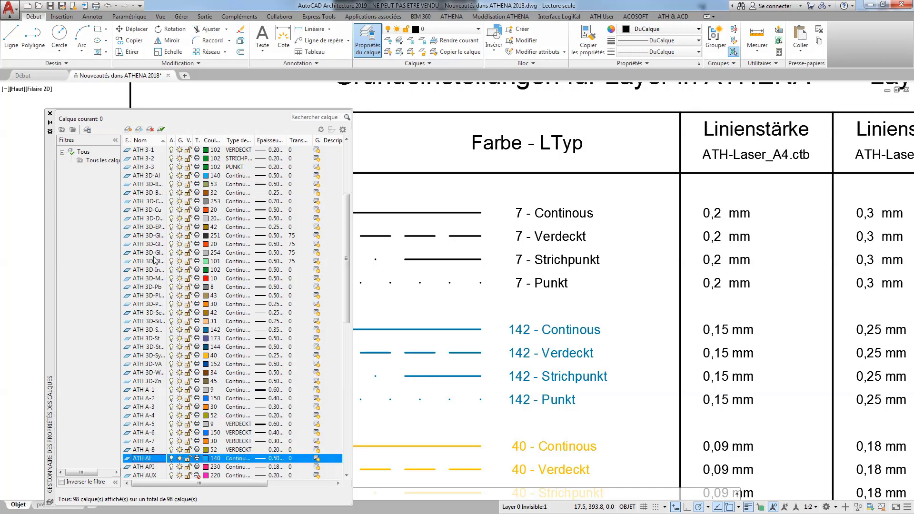
click(145, 176)
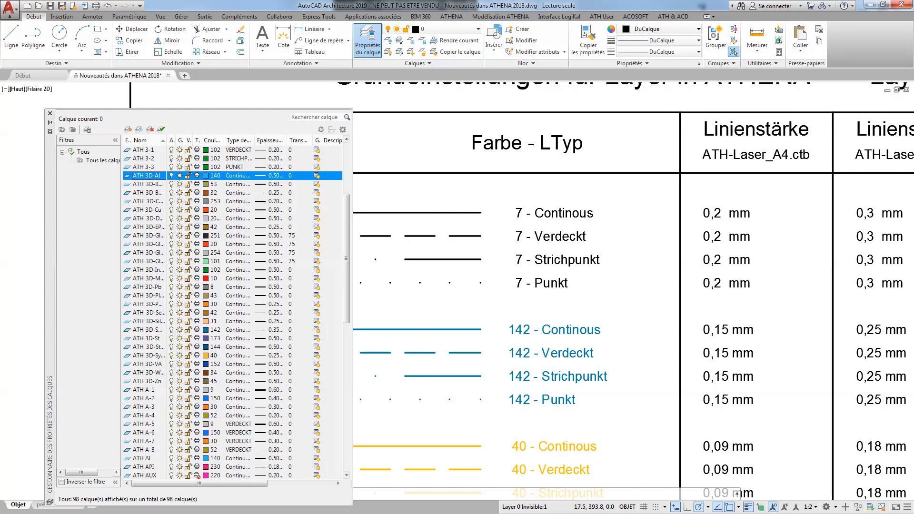
click(50, 114)
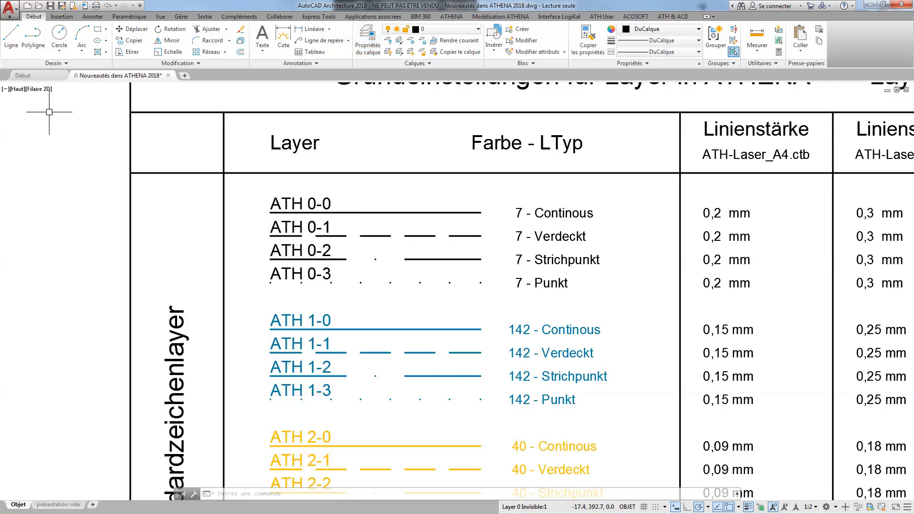
Bring the drawing section Modification des rubans ATHENA into view and review the Couper commands of Modélisation ATHENA.
scroll(362, 220, down, 5)
scroll(361, 228, down, 2)
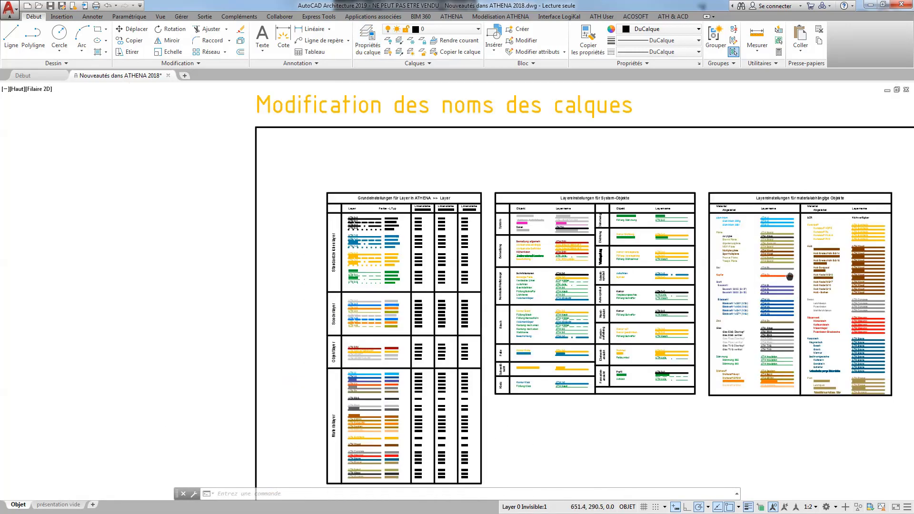
mouse_move(742, 273)
middle_down()
mouse_move(211, 234)
mouse_move(6, 257)
mouse_move(0, 272)
middle_up()
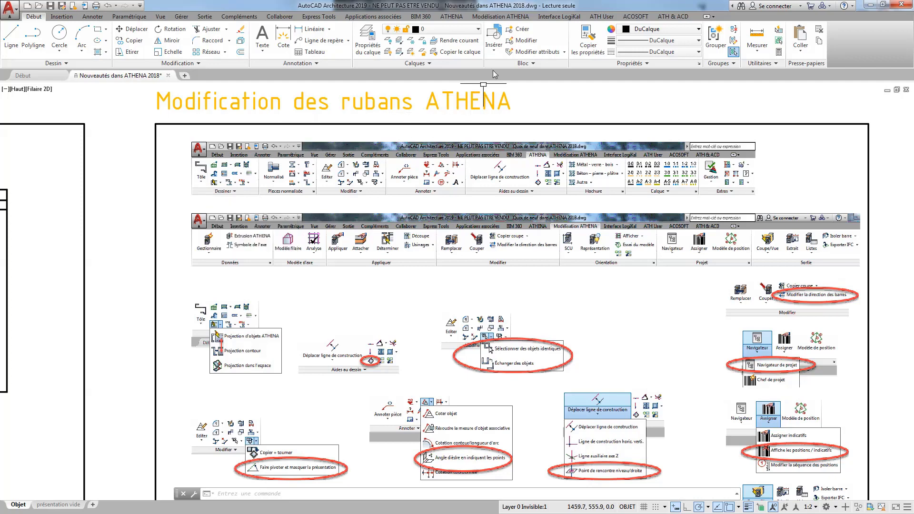
click(458, 18)
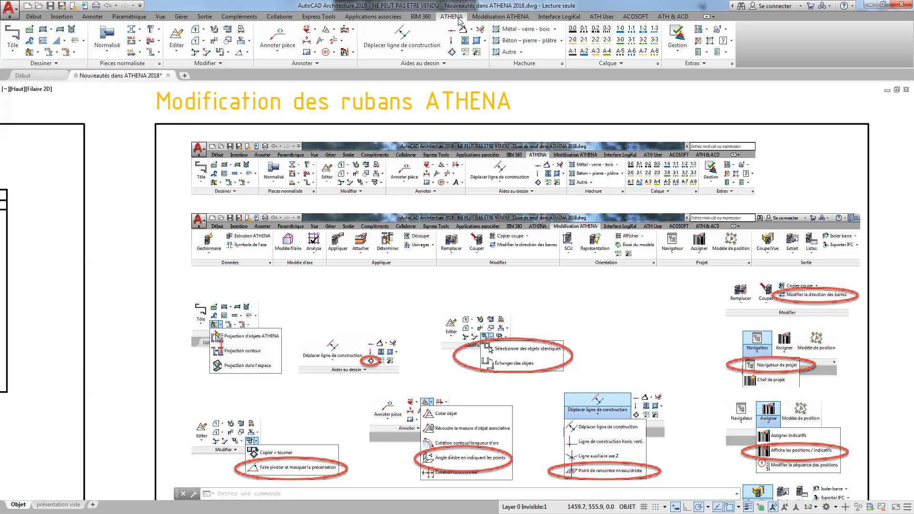
click(475, 18)
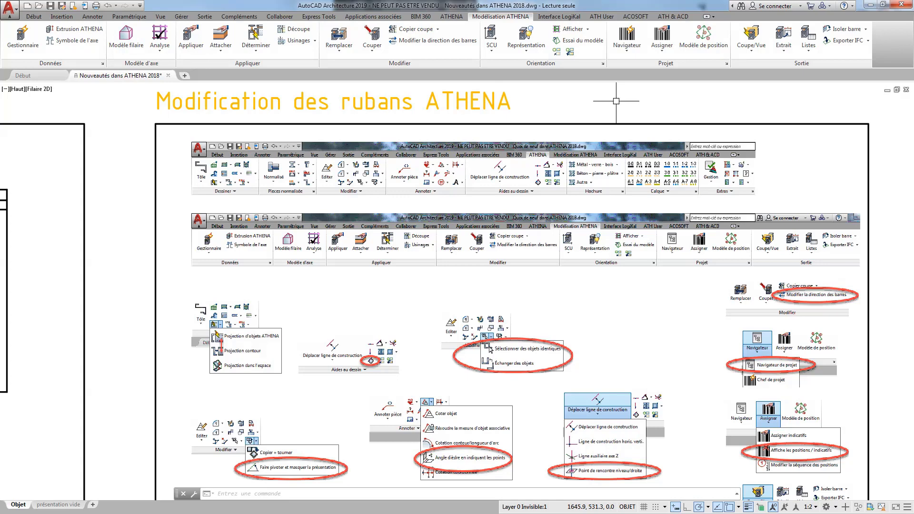
click(372, 47)
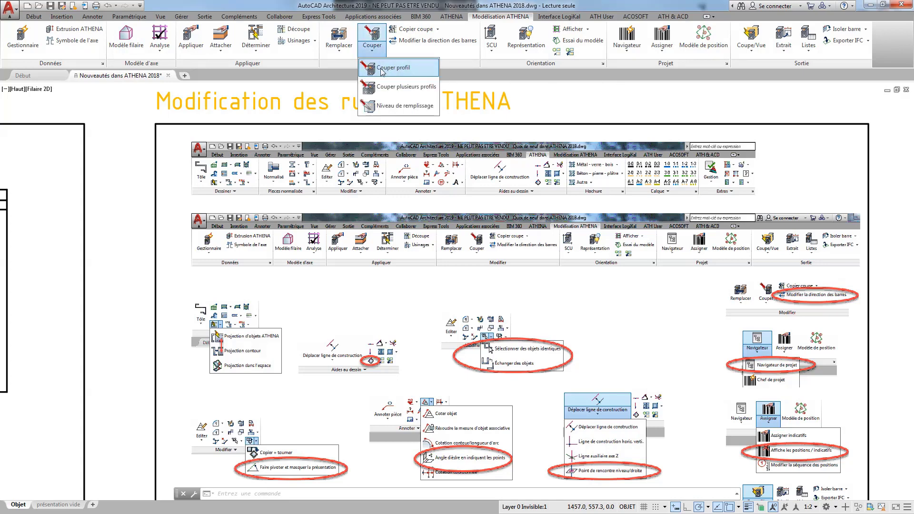
click(371, 54)
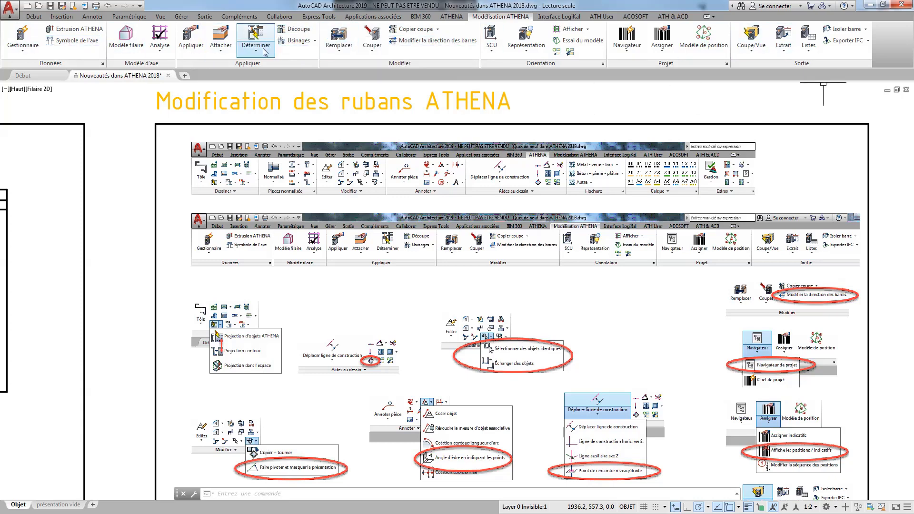
Review the ATHENA projection commands and the construction line commands.
click(451, 16)
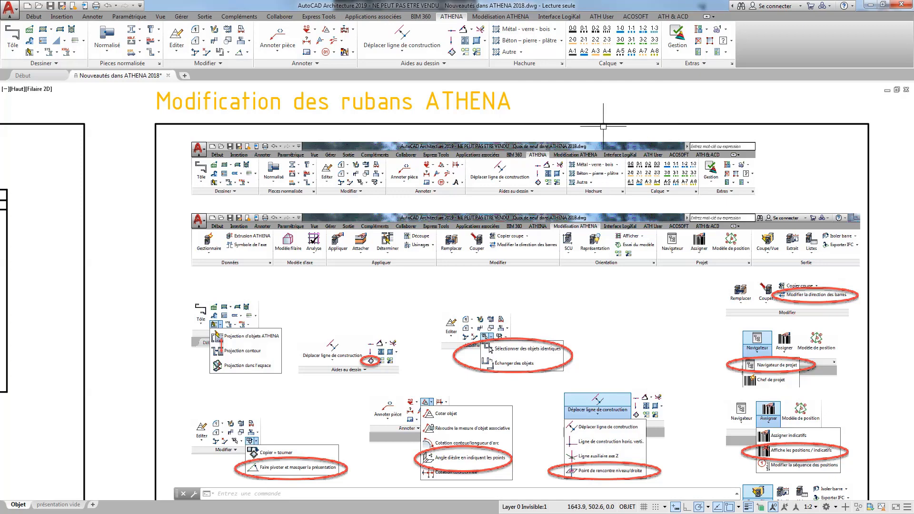
click(37, 52)
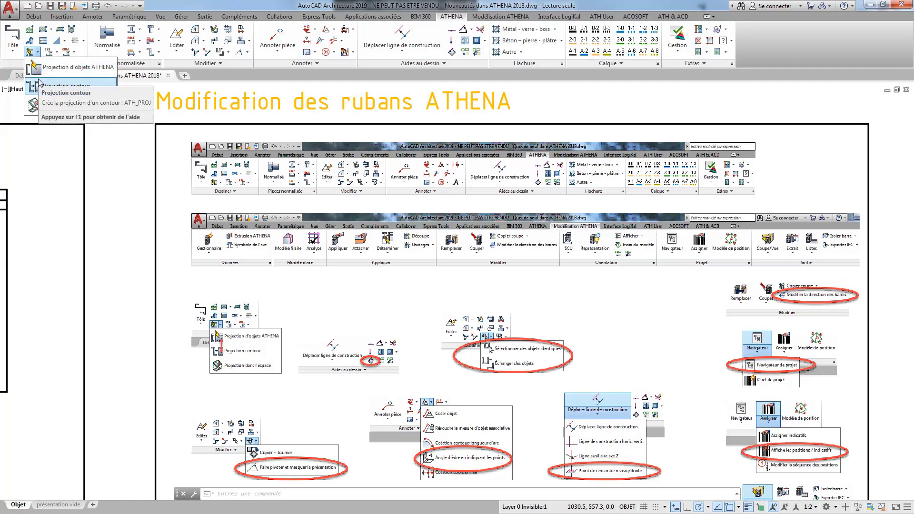
click(37, 51)
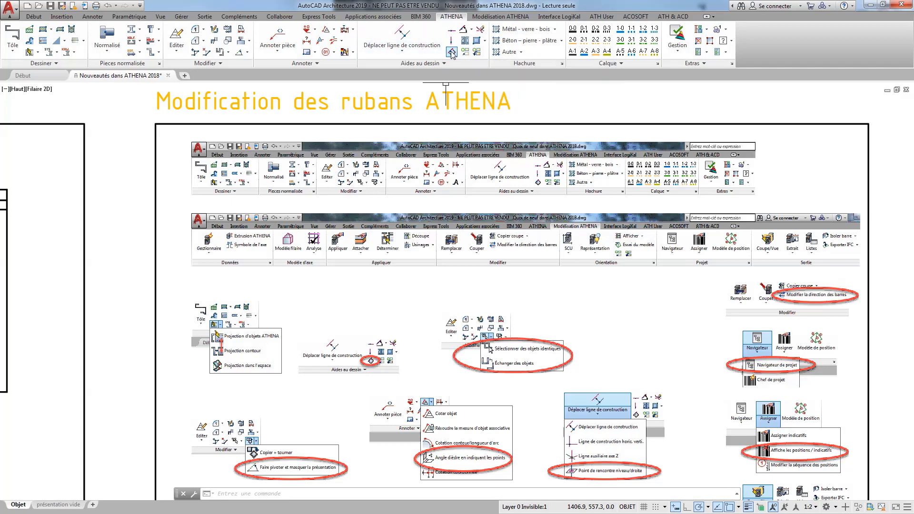
click(425, 54)
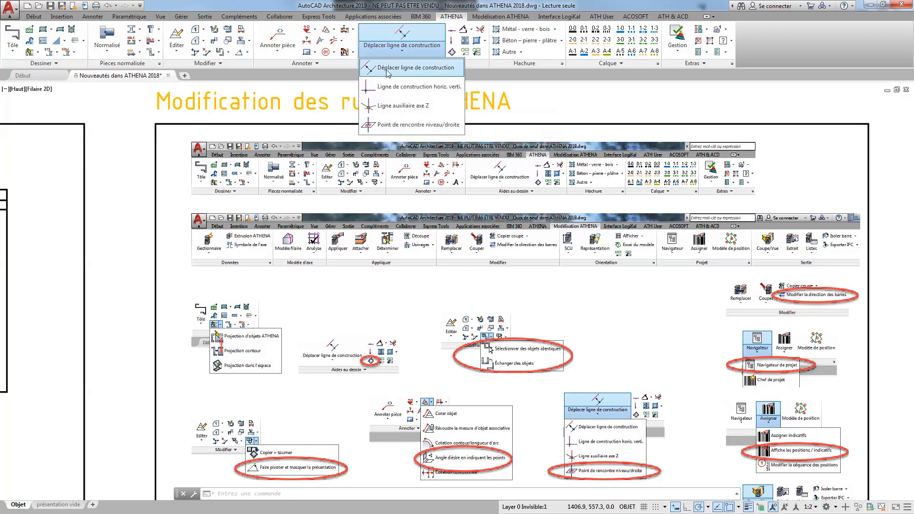
click(430, 51)
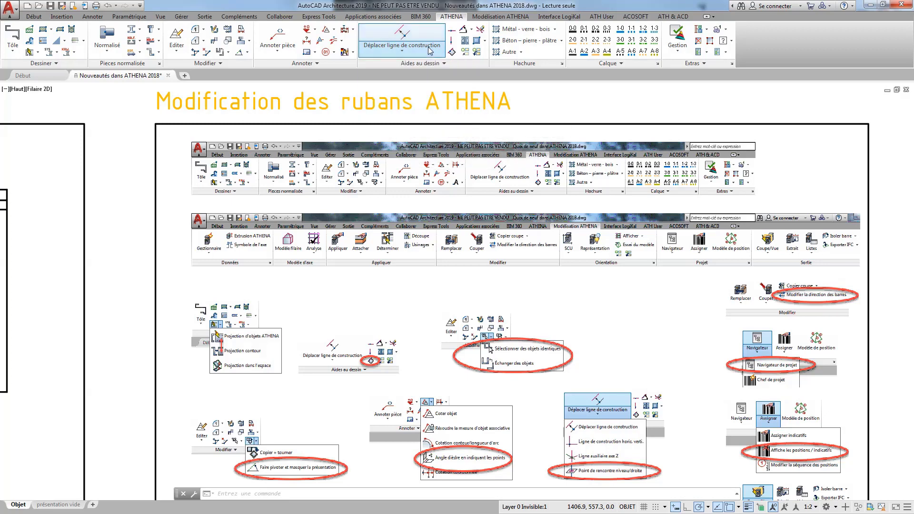
Review the ATHENA commands for selecting identical objects, exchanging objects and rotating, and leave Copier + tourner without selecting anything.
click(228, 52)
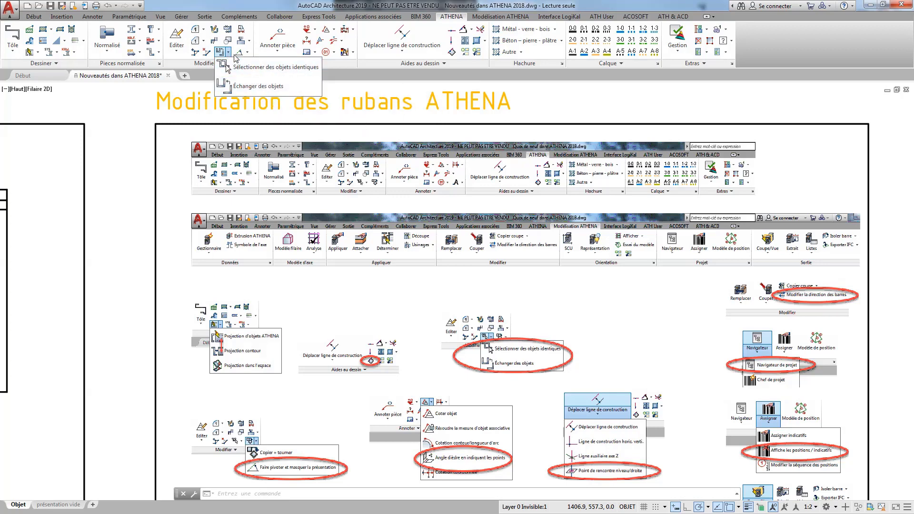
click(228, 53)
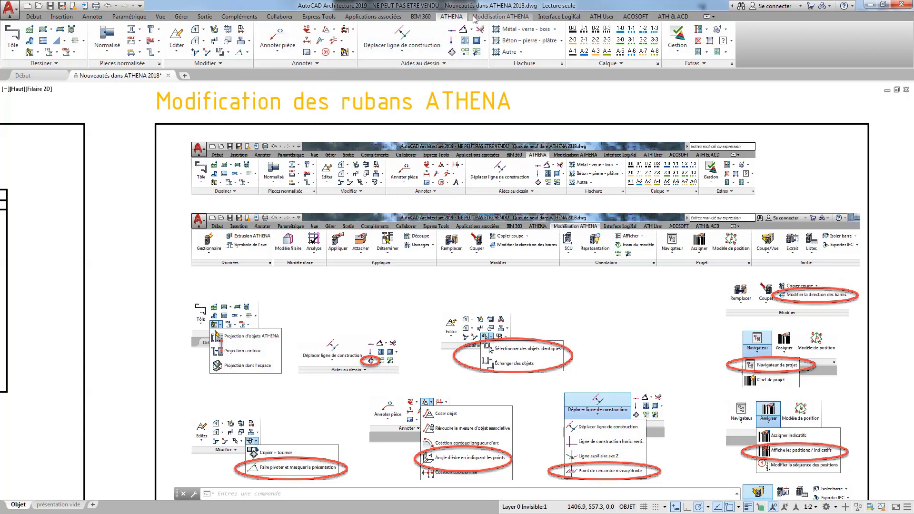
click(247, 52)
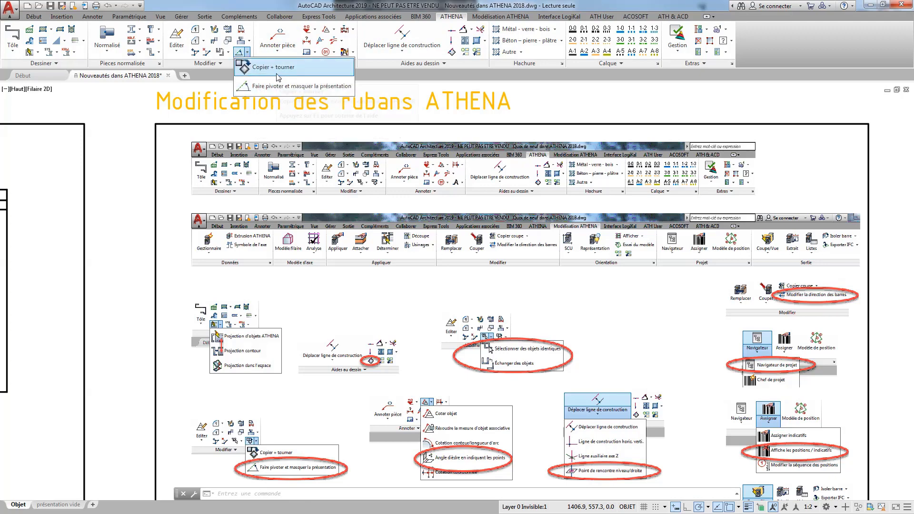
click(257, 88)
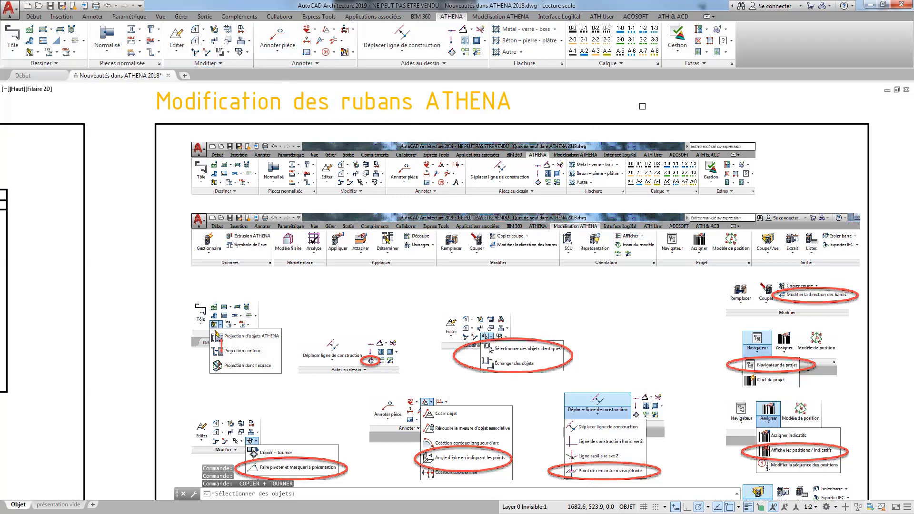
key(Return)
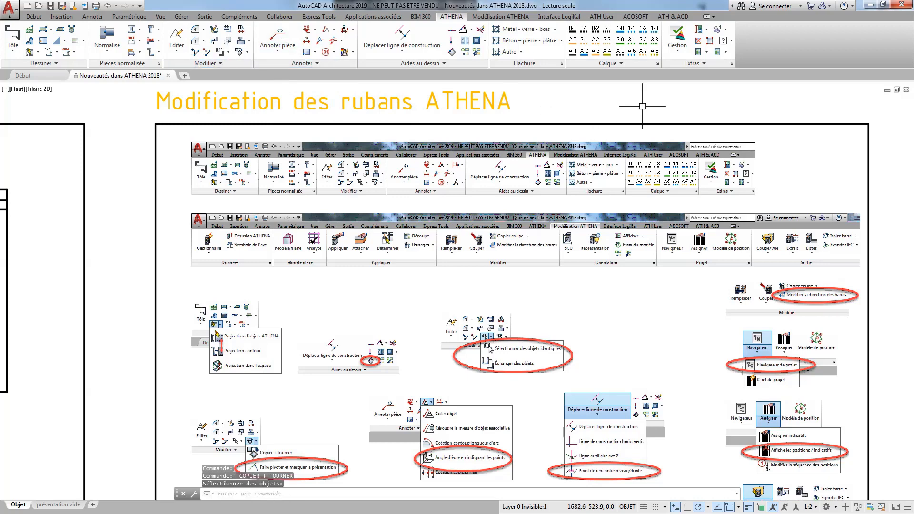
Review the ATHENA dimensioning commands, including Angle dièdre en indiquant les points, and the Point de rencontre niveau/droite command.
click(335, 31)
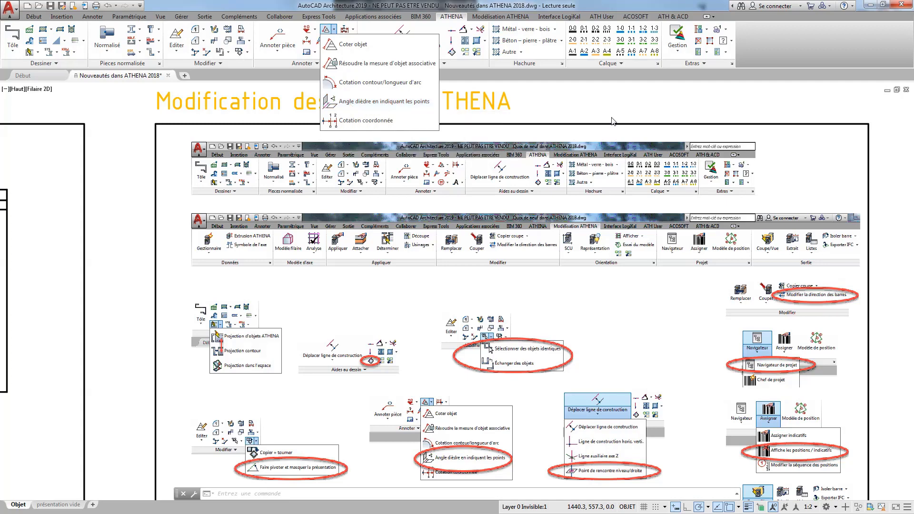
click(616, 98)
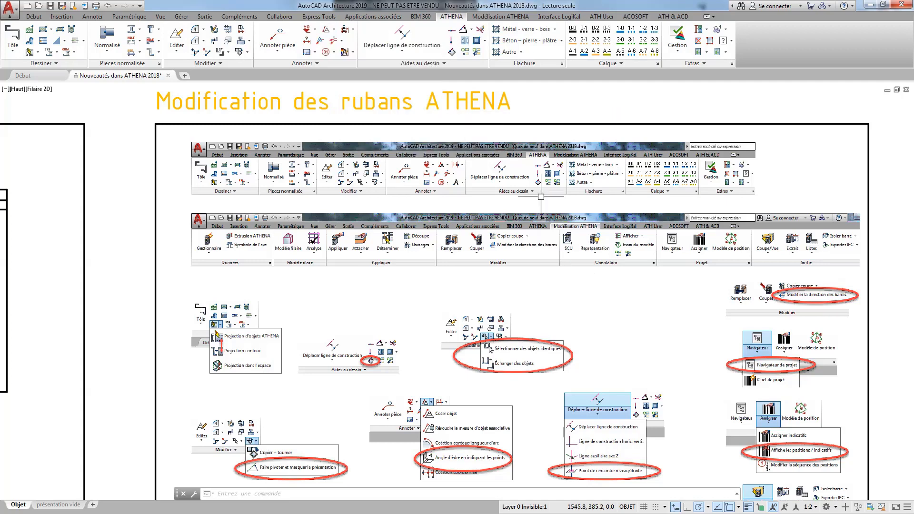
click(403, 49)
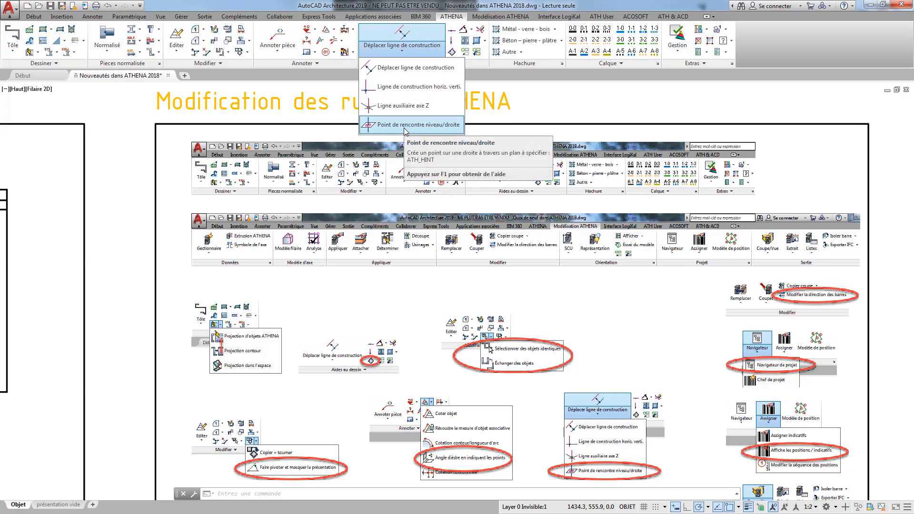
Display the ATHENA project navigator (Navigateur de projet), look over its P001 and P002 structure, and close it.
click(496, 17)
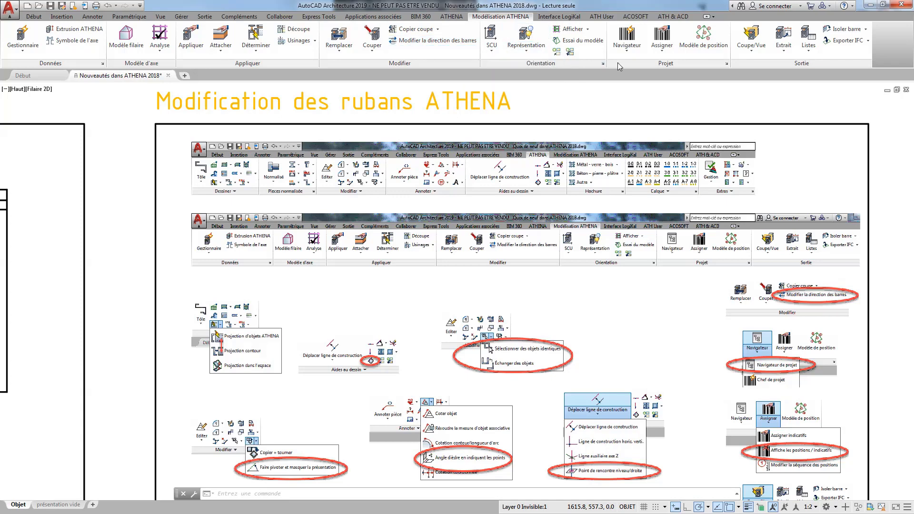
click(626, 51)
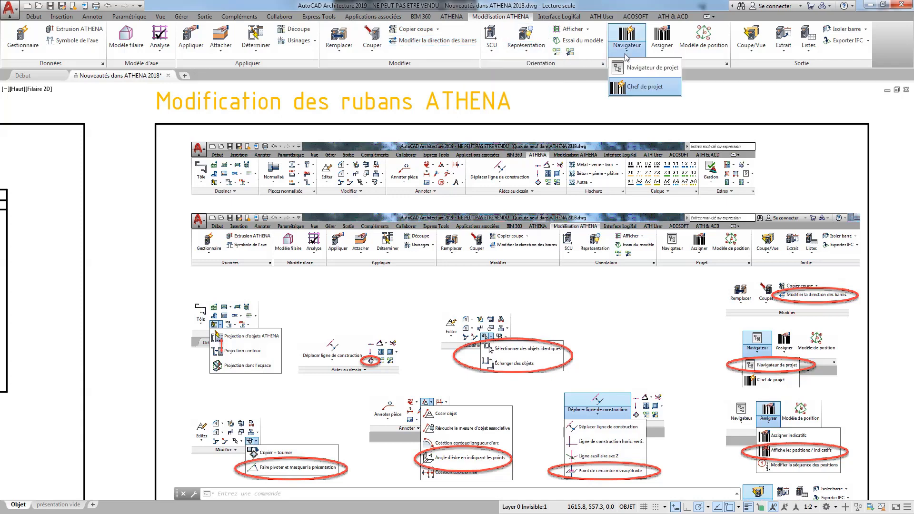
click(648, 69)
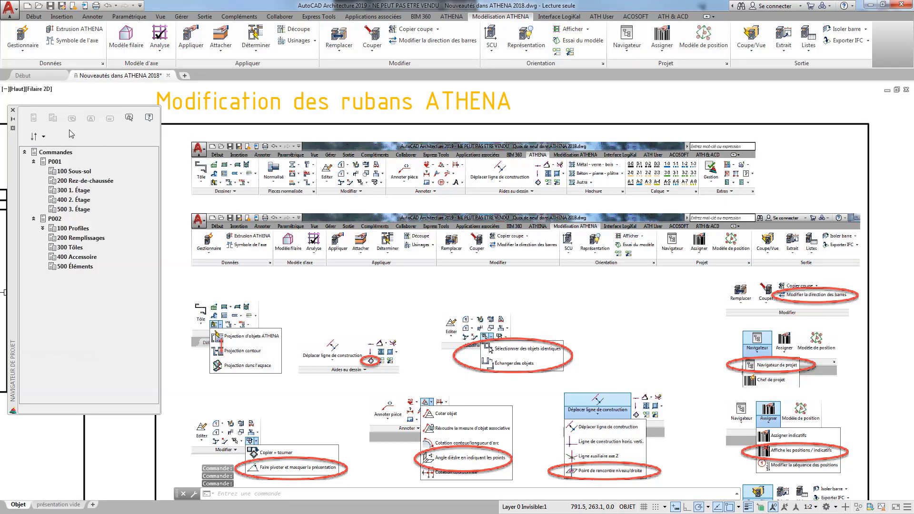
click(12, 110)
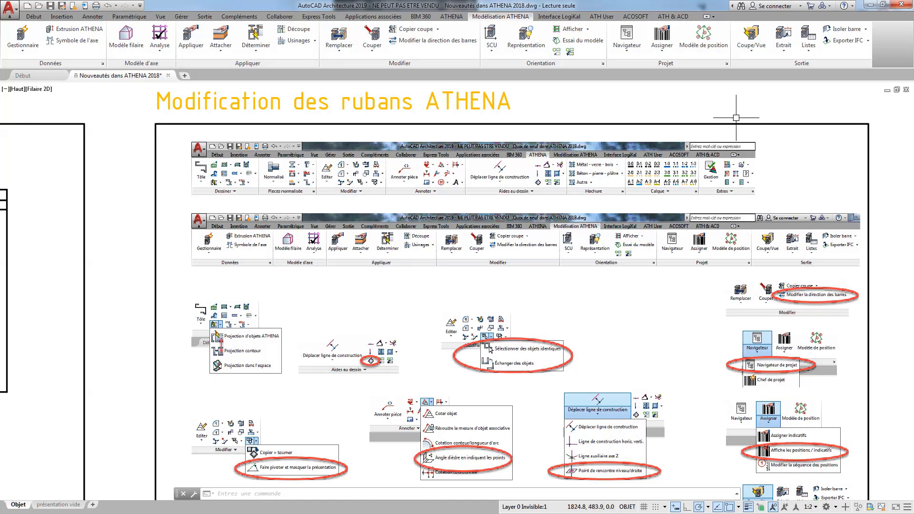
Review the Assigner position commands and the Coupe/Vue commands of Modélisation ATHENA.
click(673, 48)
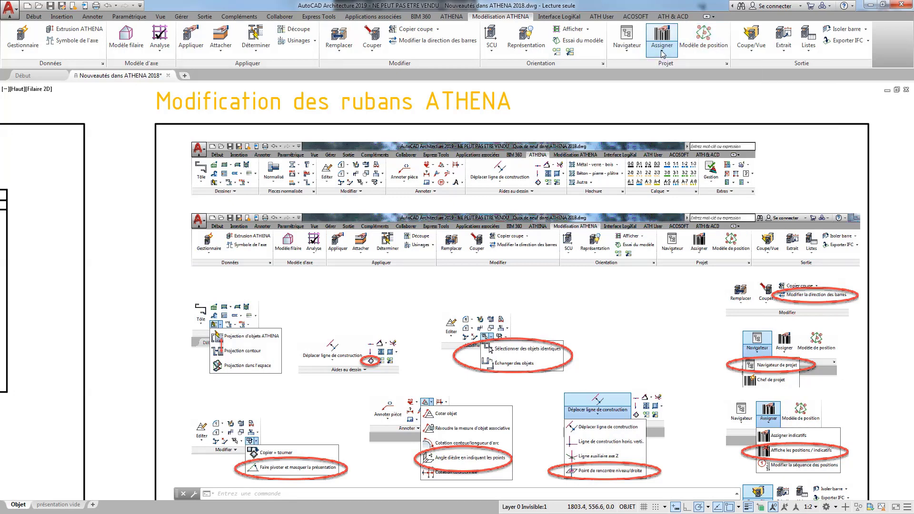
middle_drag(624, 322, 585, 227)
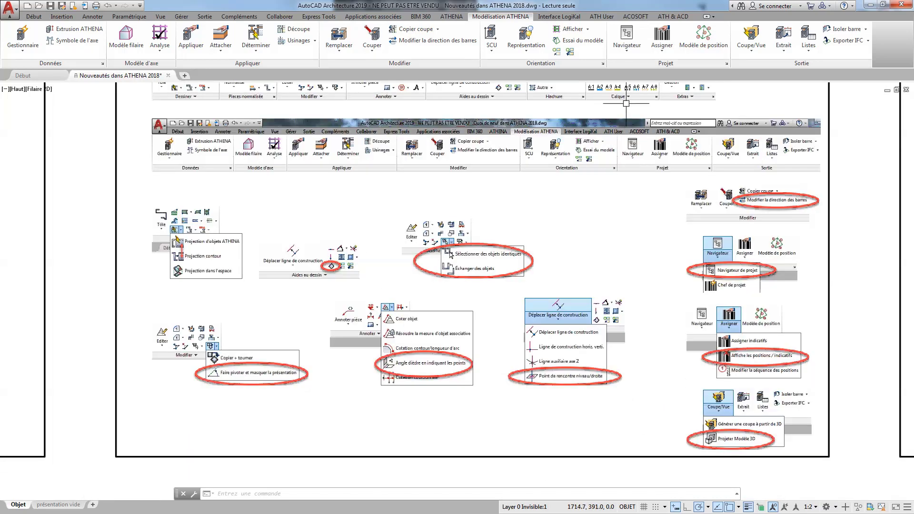
click(745, 47)
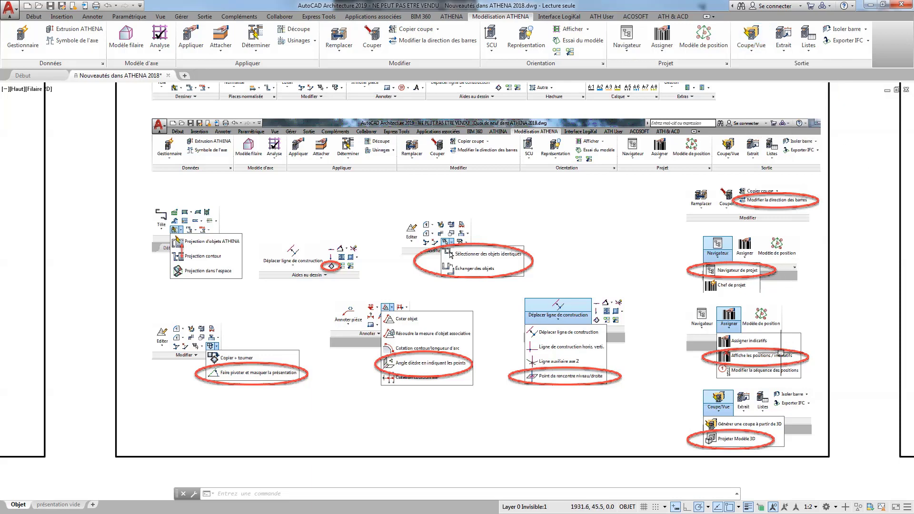
Open the folded aluminium sheet in the Usinage tôle: export IFC et SAT frame for editing and review its Usinage settings.
mouse_move(817, 247)
middle_down()
mouse_move(543, 264)
mouse_move(153, 314)
middle_up()
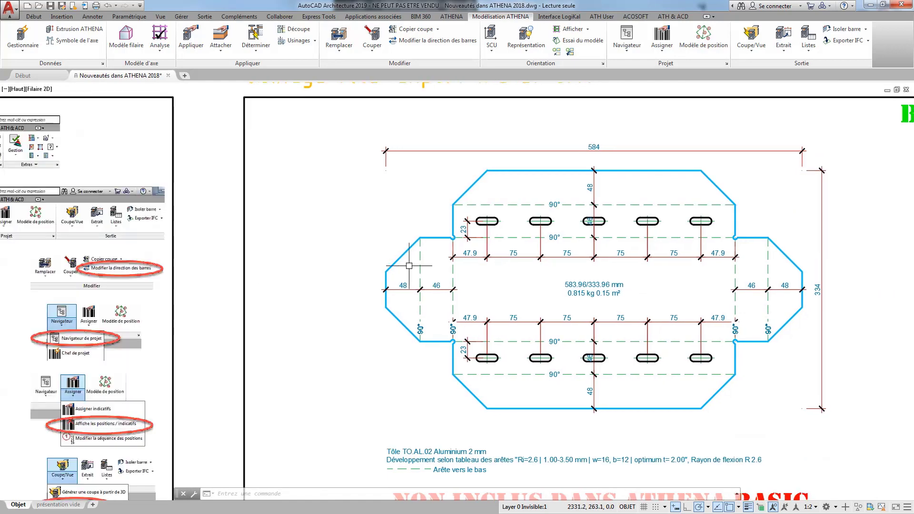
scroll(409, 266, down, 2)
middle_drag(482, 265, 410, 255)
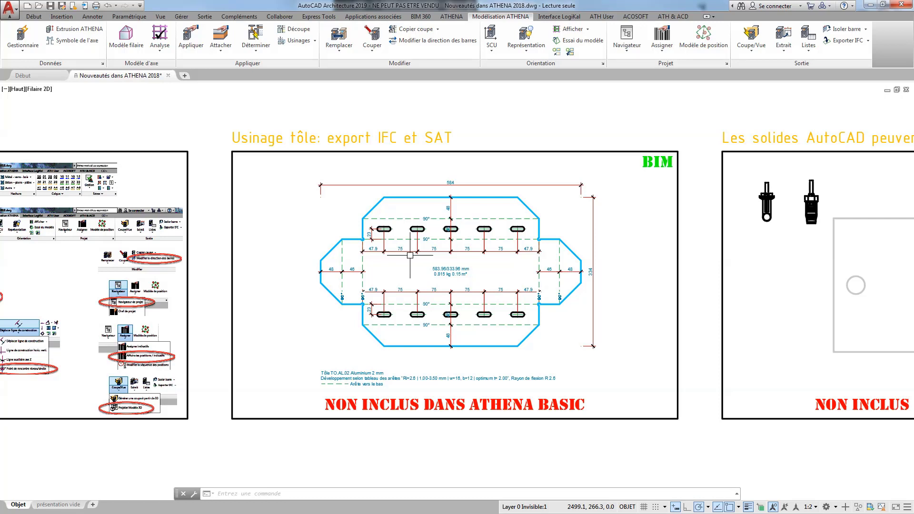
double_click(487, 196)
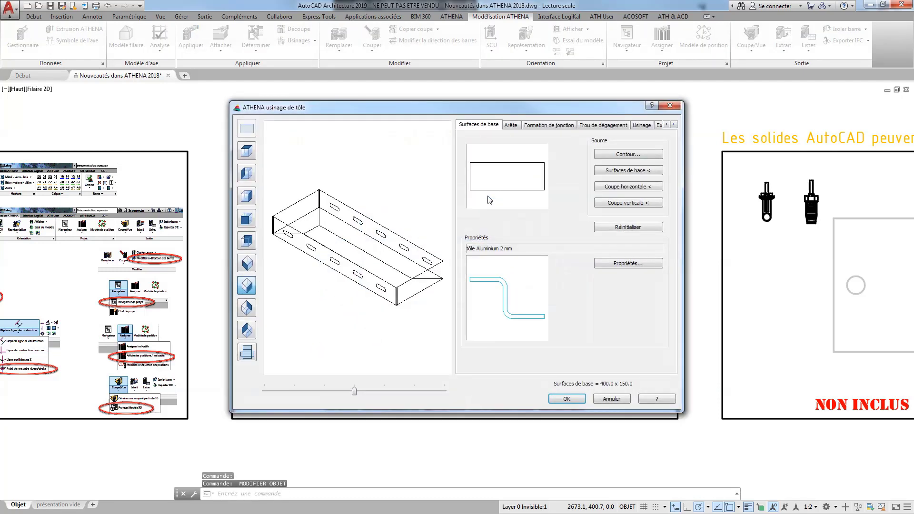
click(651, 126)
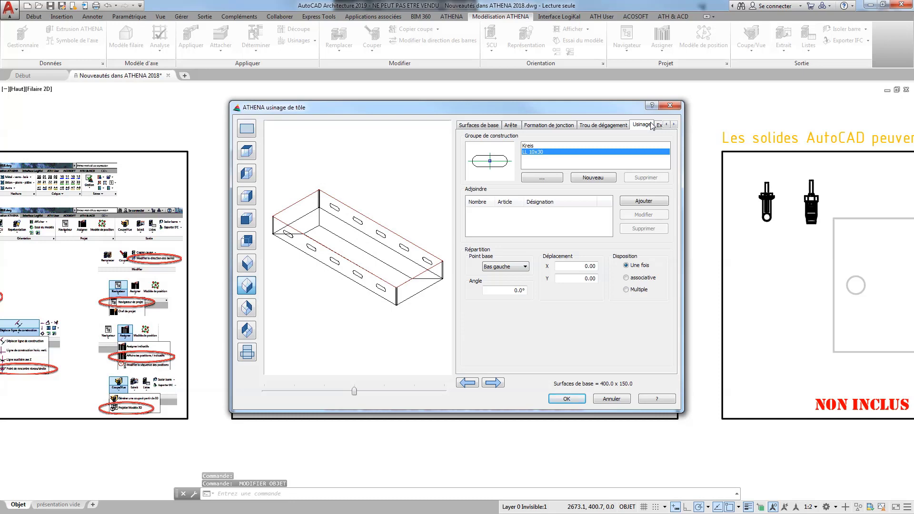
click(667, 126)
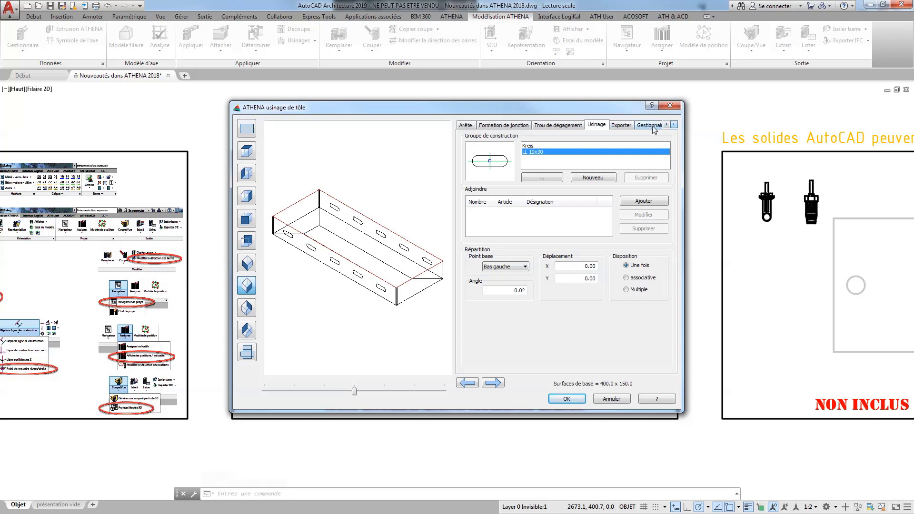
Output the folded sheet as a Modèle 3D, insert it in the free space above the frame, and confirm the sheet settings.
click(620, 125)
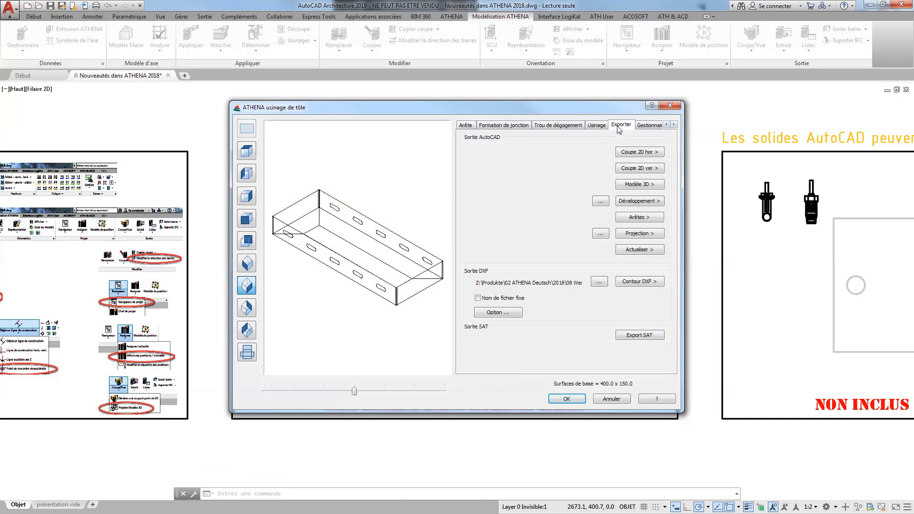
click(629, 184)
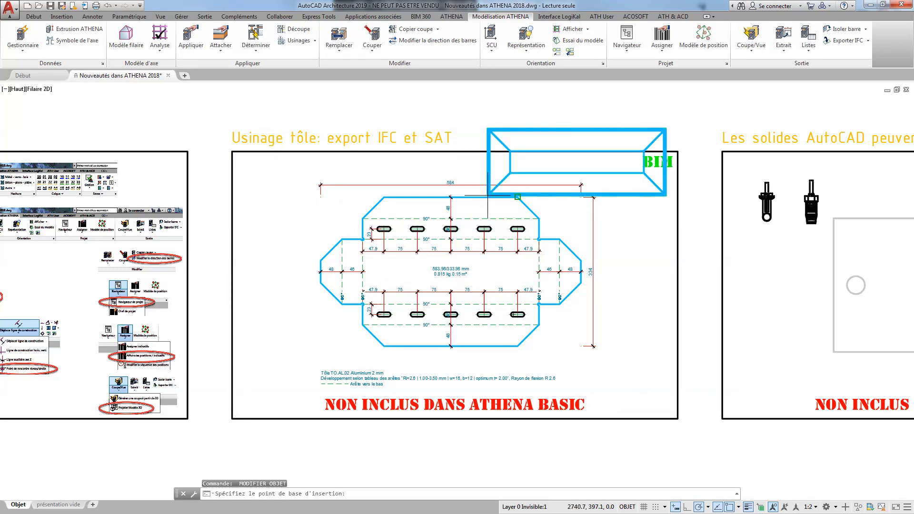
middle_drag(478, 119, 488, 201)
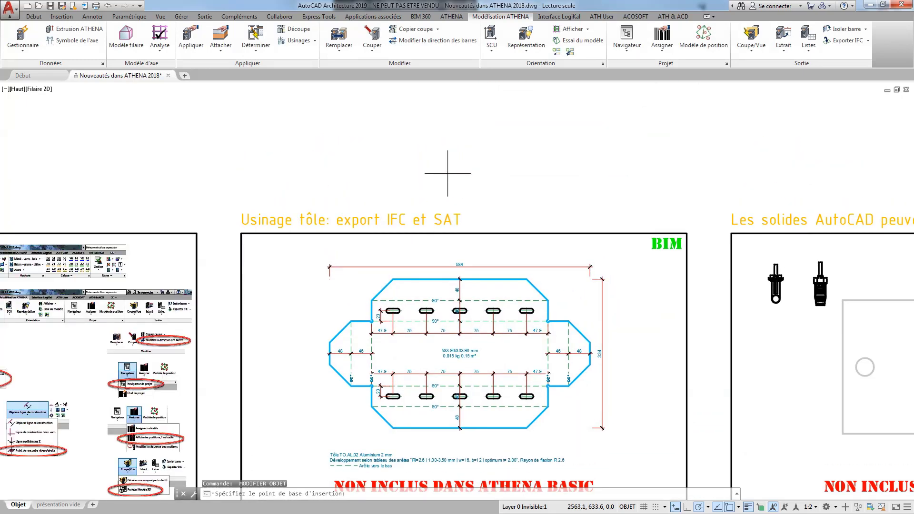
click(447, 174)
click(470, 182)
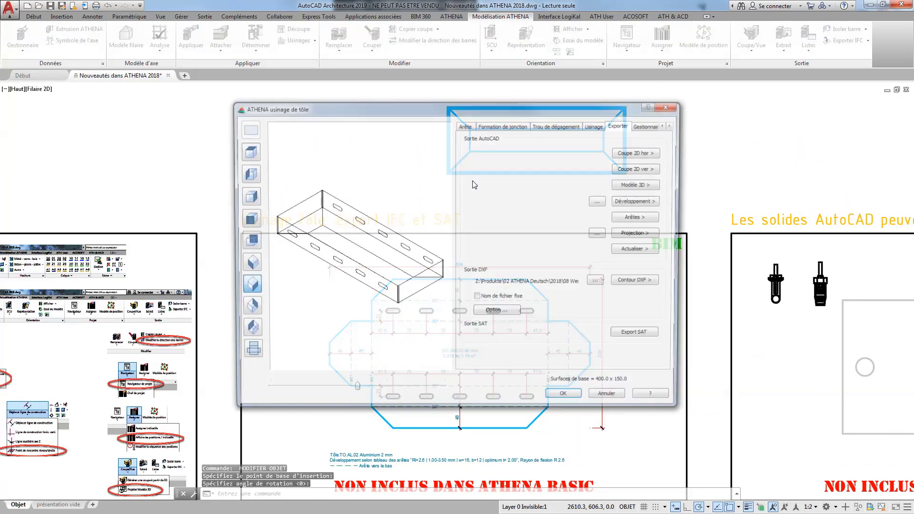
click(573, 401)
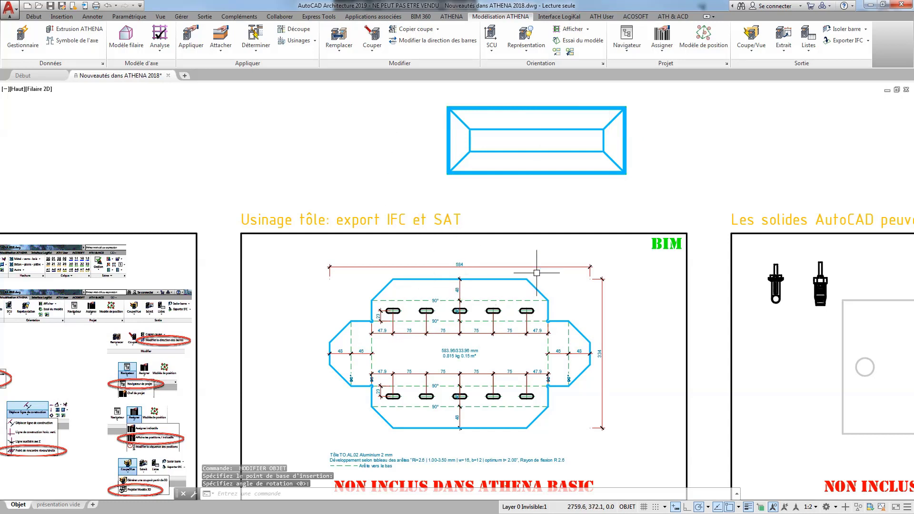
Show the drawing in the Isométrique orientée SO view with the Réaliste visual style.
click(18, 89)
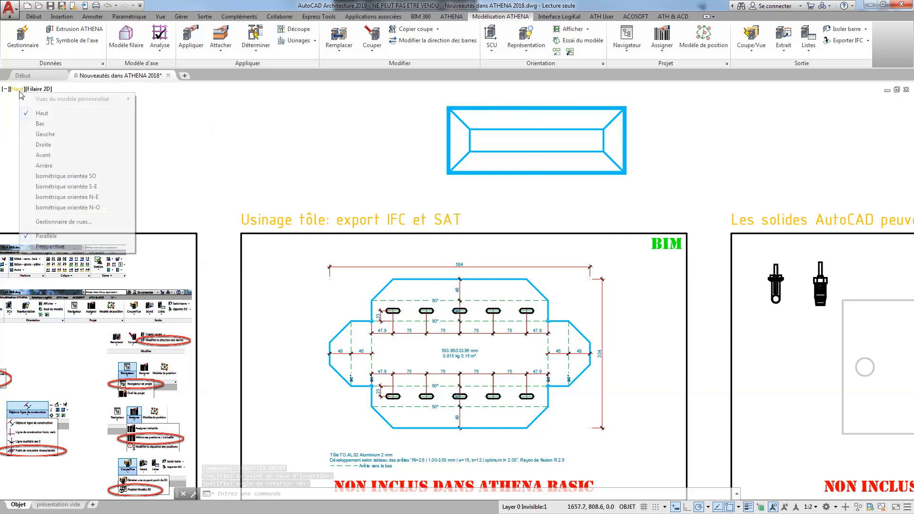
click(66, 176)
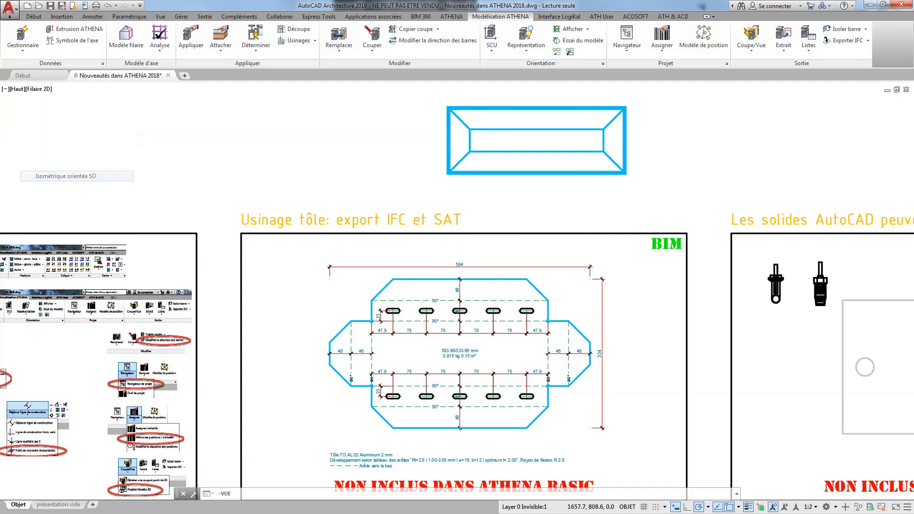
middle_drag(409, 328, 611, 257)
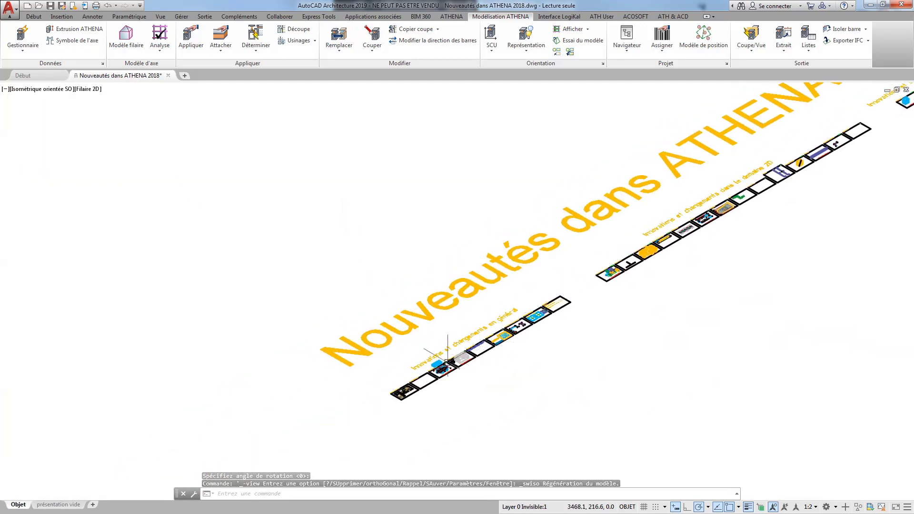
scroll(501, 349, up, 6)
scroll(538, 242, down, 2)
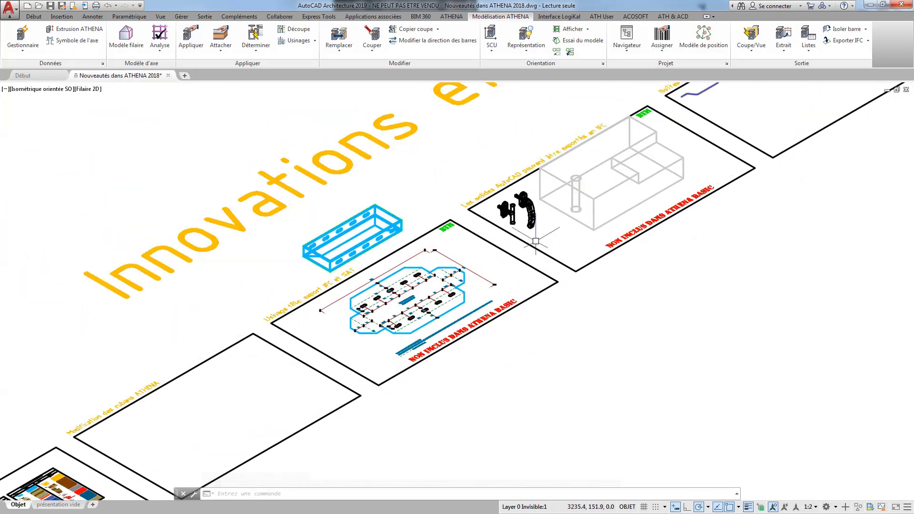
middle_drag(527, 237, 506, 277)
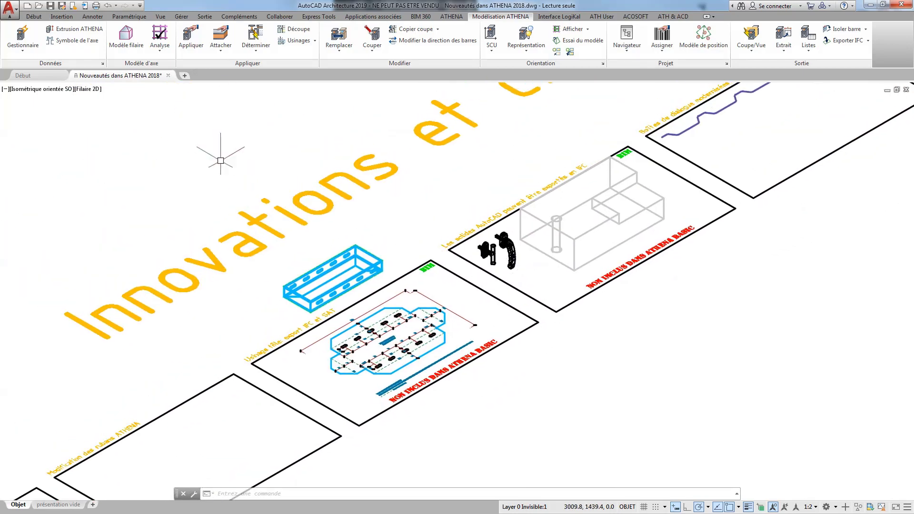
click(89, 89)
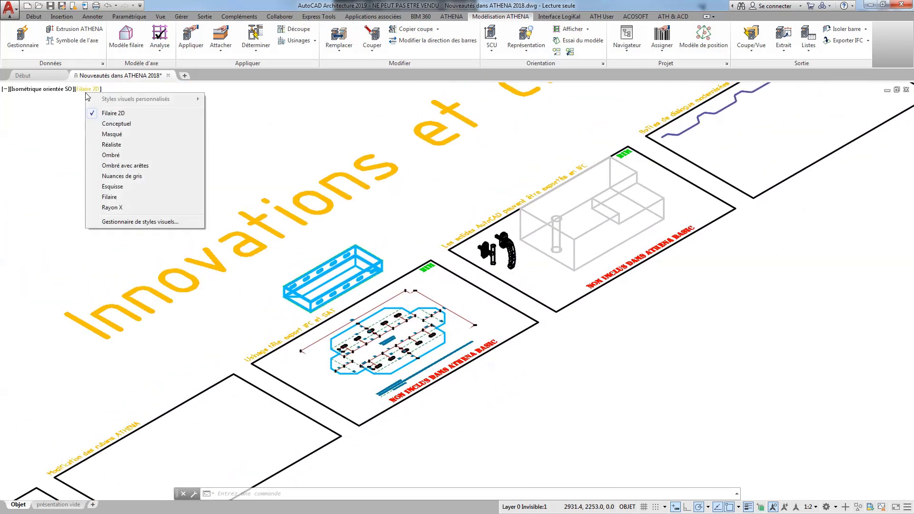
click(125, 145)
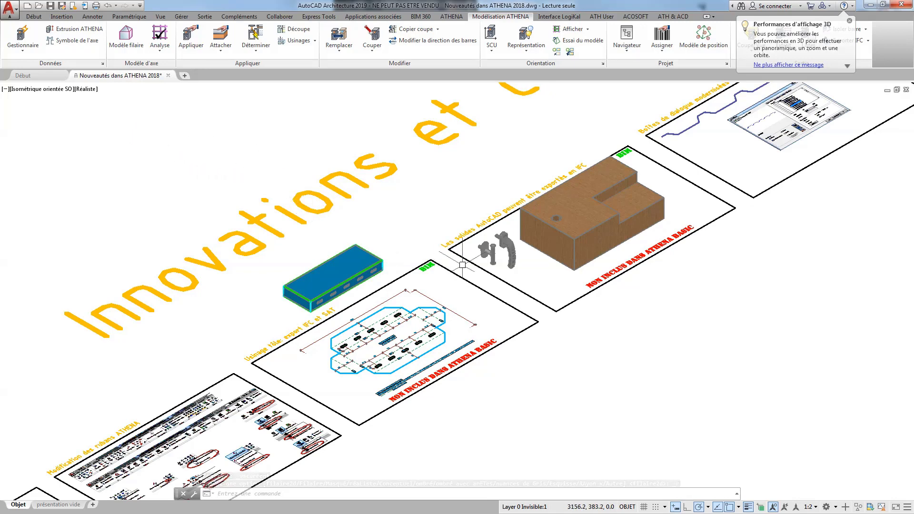
Examine the AutoCAD solids that can be exported to IFC, highlighting the two handles and the wooden block in turn.
scroll(462, 257, up, 2)
scroll(496, 246, up, 2)
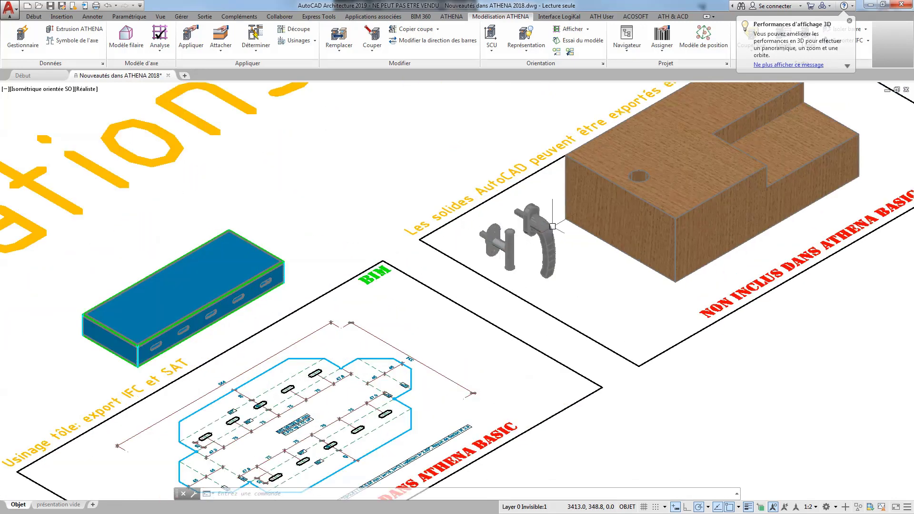
mouse_move(552, 226)
middle_down()
mouse_move(516, 241)
mouse_move(446, 299)
middle_up()
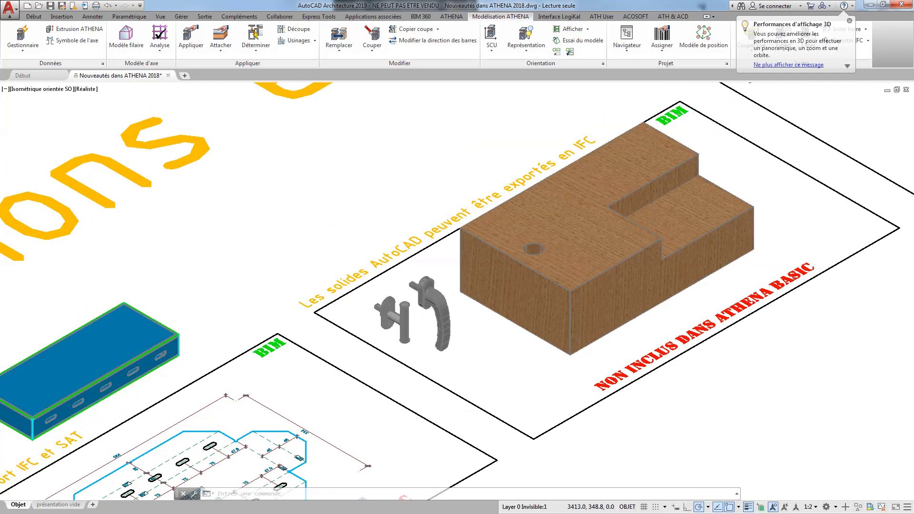
scroll(447, 299, up, 2)
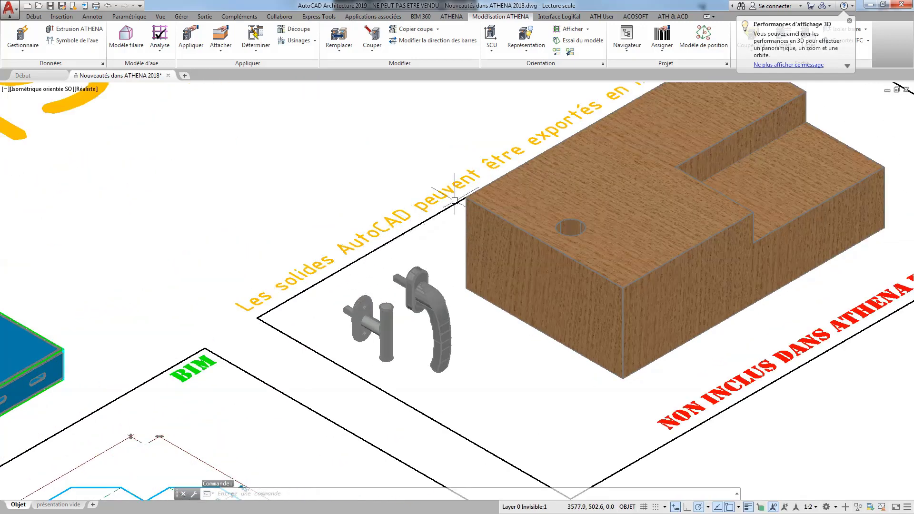
middle_drag(506, 114, 528, 142)
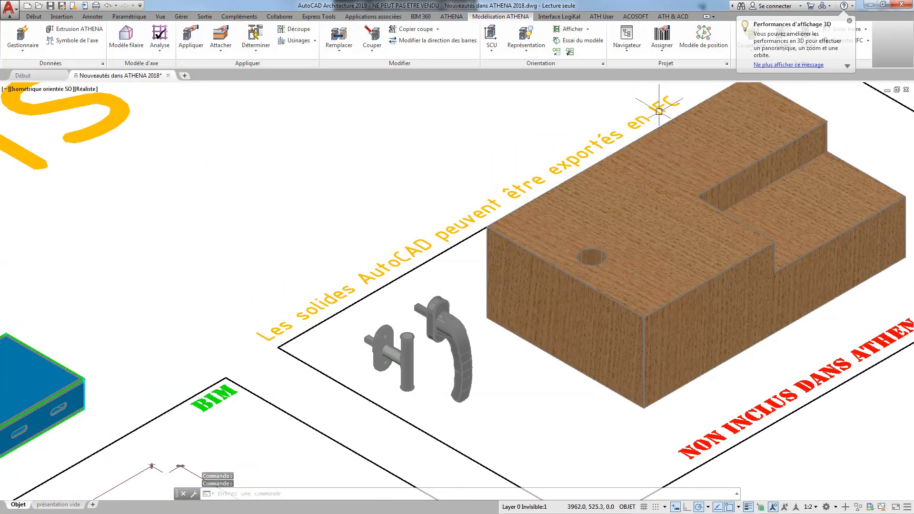
click(390, 324)
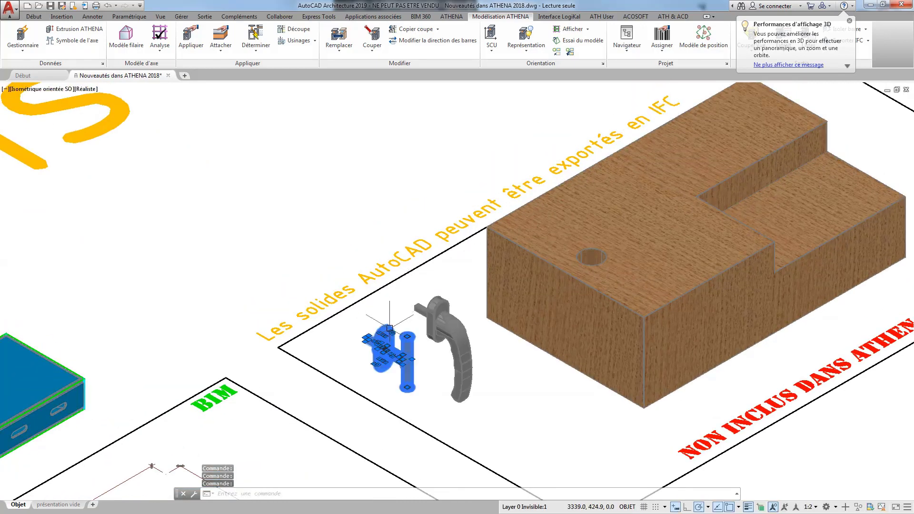
key(Escape)
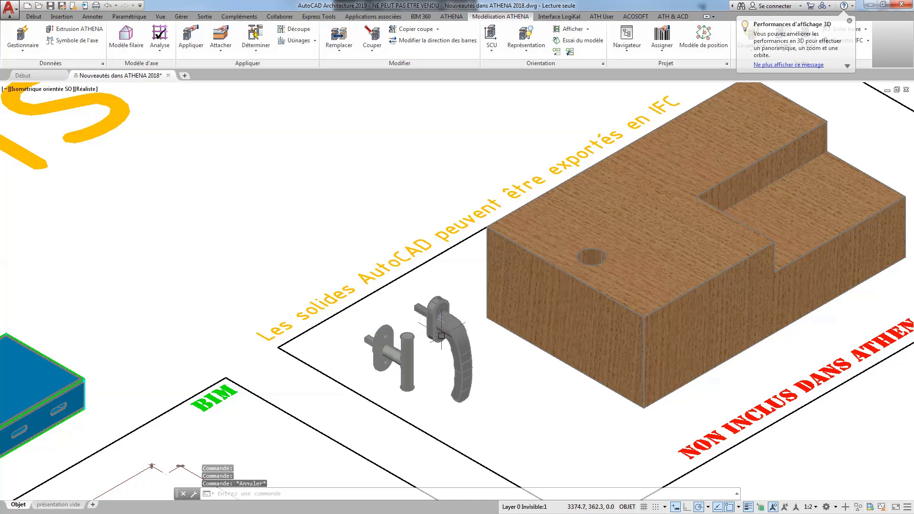
click(444, 337)
key(Escape)
click(438, 306)
key(Escape)
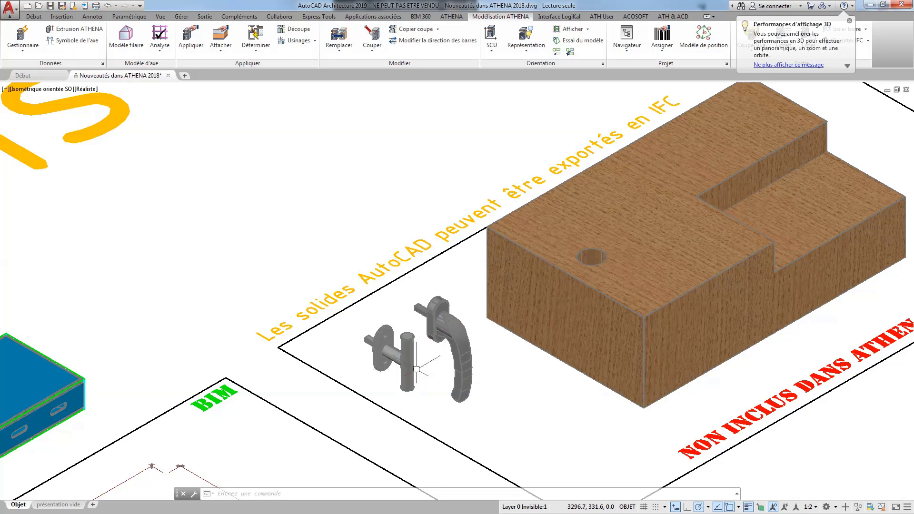
click(637, 290)
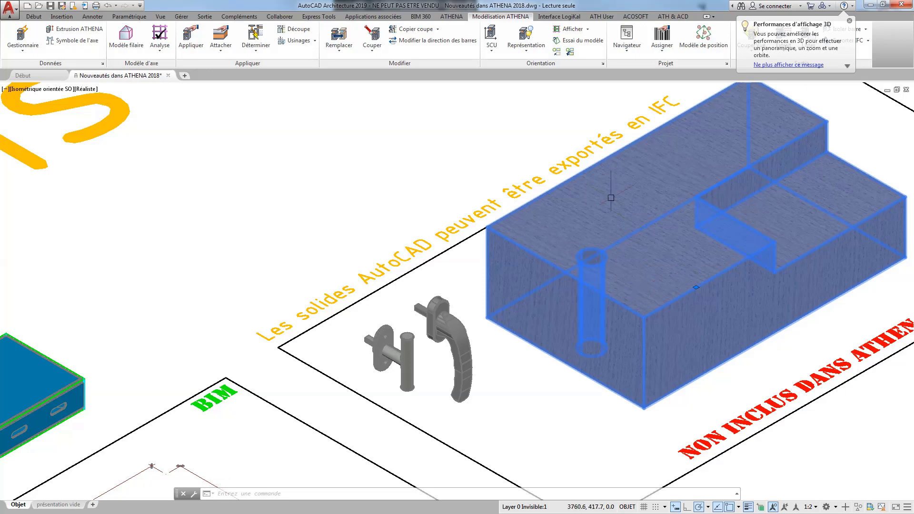
key(Escape)
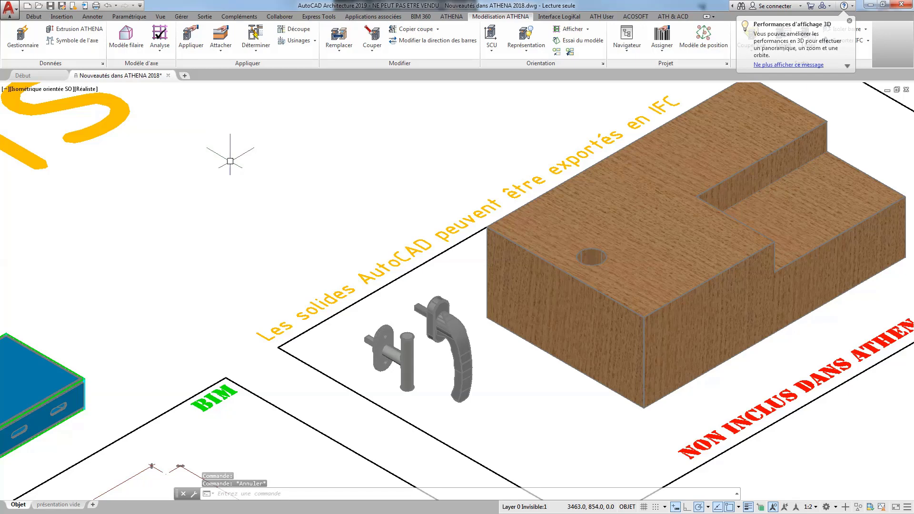
Return the display to the Filaire 2D visual style and the Haut view.
click(86, 89)
click(88, 113)
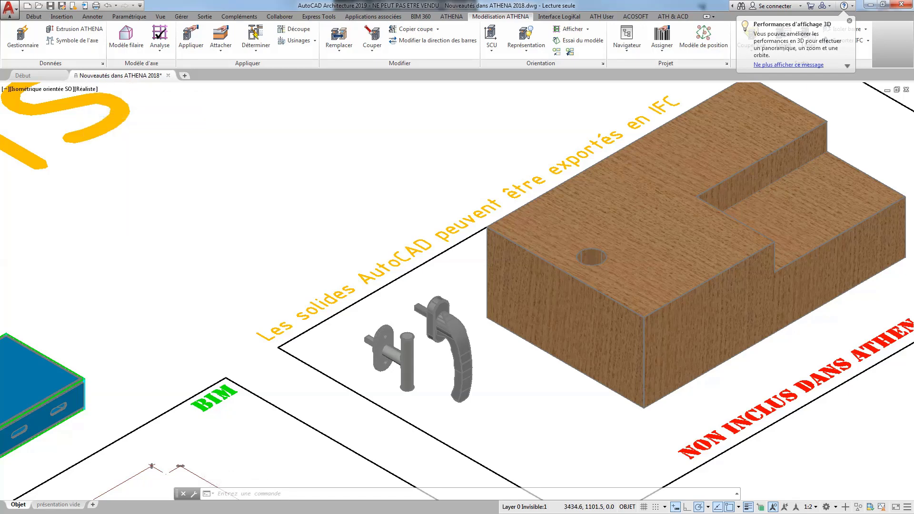
click(56, 90)
click(78, 113)
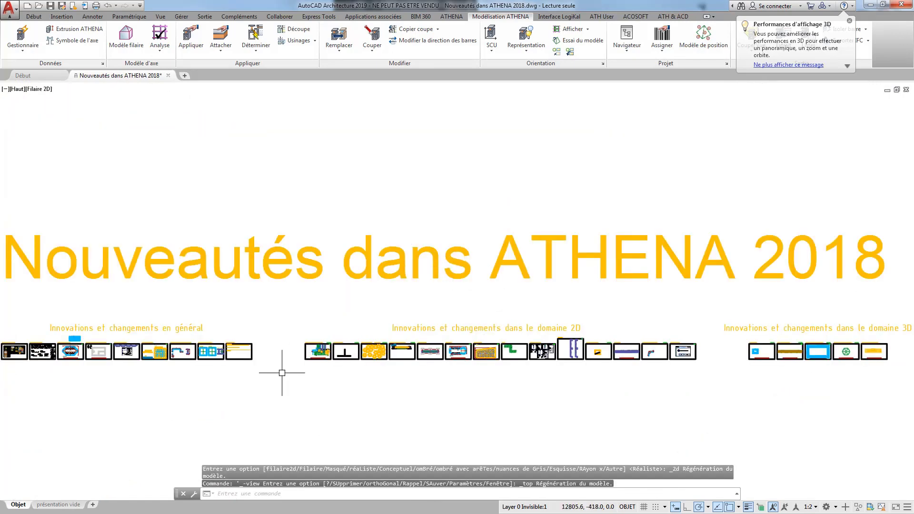
Open the trapezoidal sheet in the Boîtes de dialogue modernisées frame for editing and look at the preview's Zoom Tout and Presse-papier options.
scroll(152, 369, up, 10)
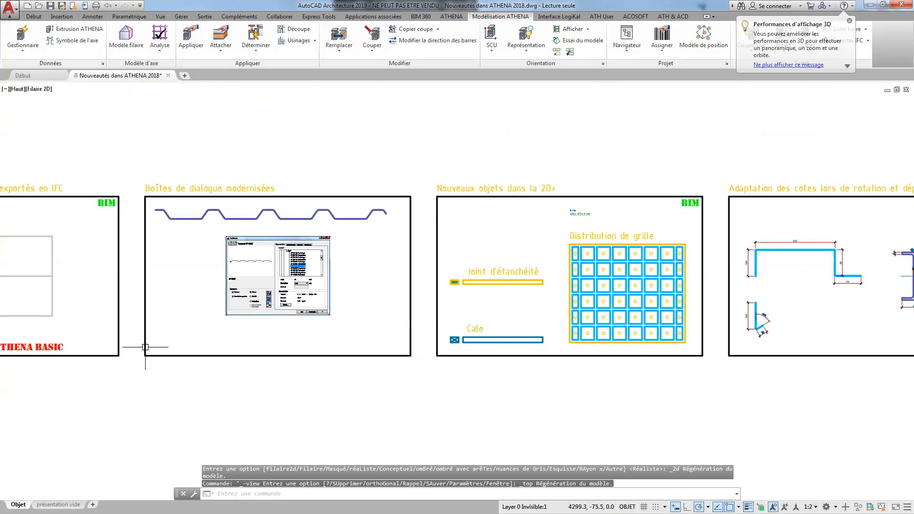
scroll(144, 318, up, 2)
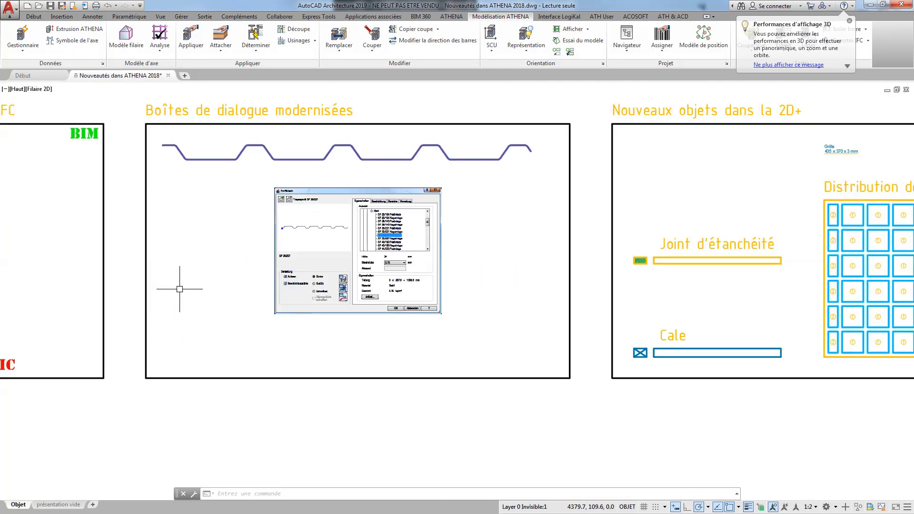
click(278, 162)
double_click(278, 162)
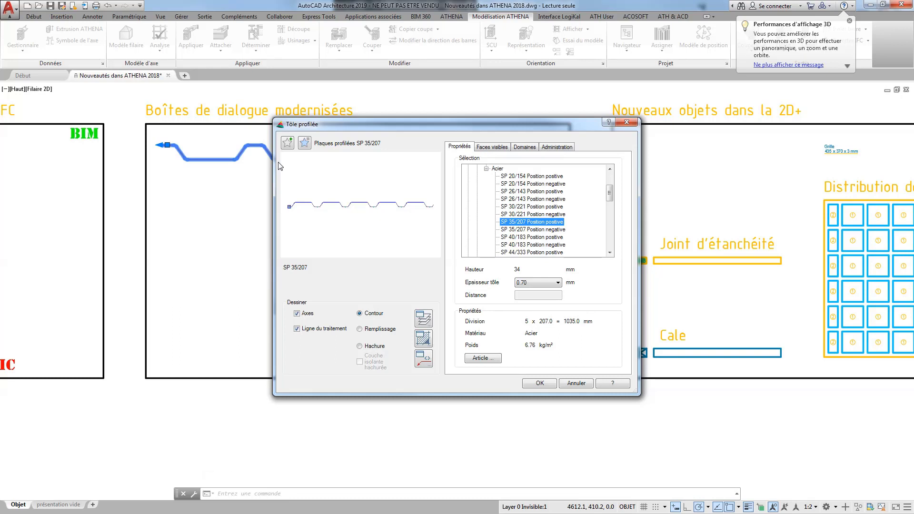
right_click(333, 178)
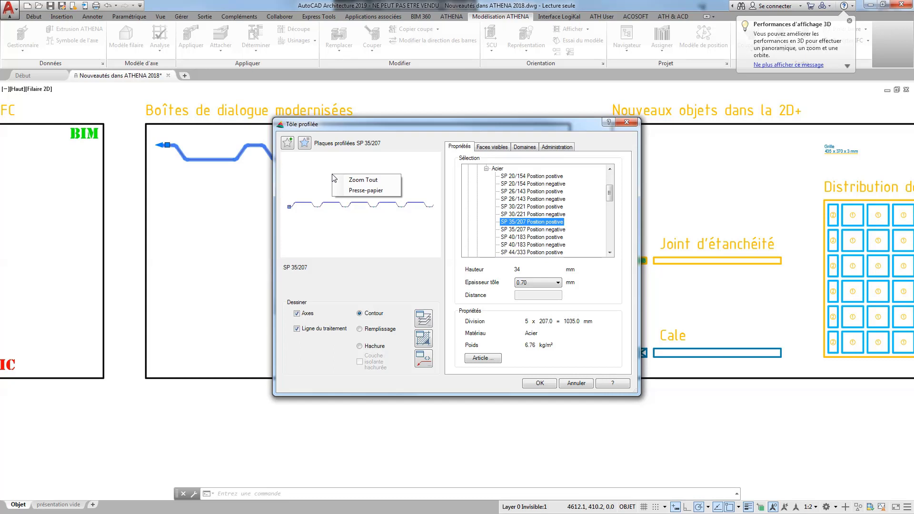
click(362, 124)
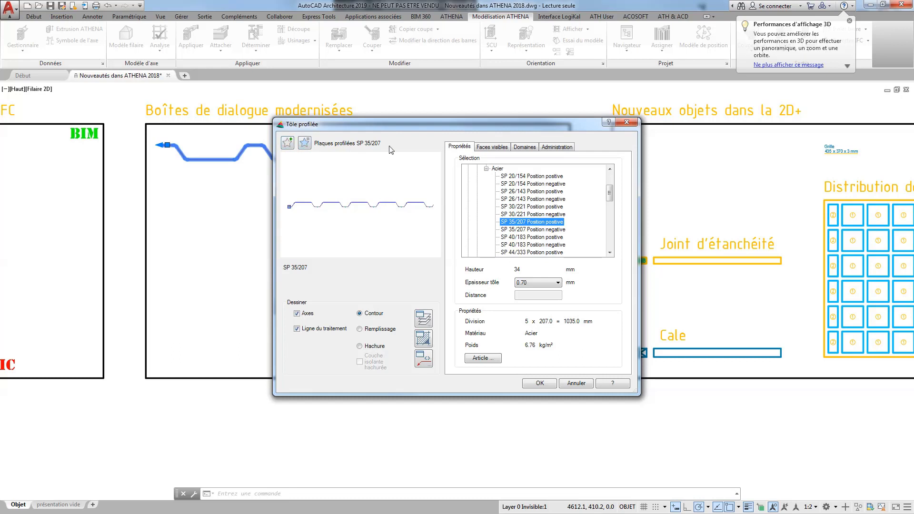
Review the Faces visibles, Domaines and Propriétés settings of the Tôle profilée and accept the dialog.
click(481, 148)
click(523, 147)
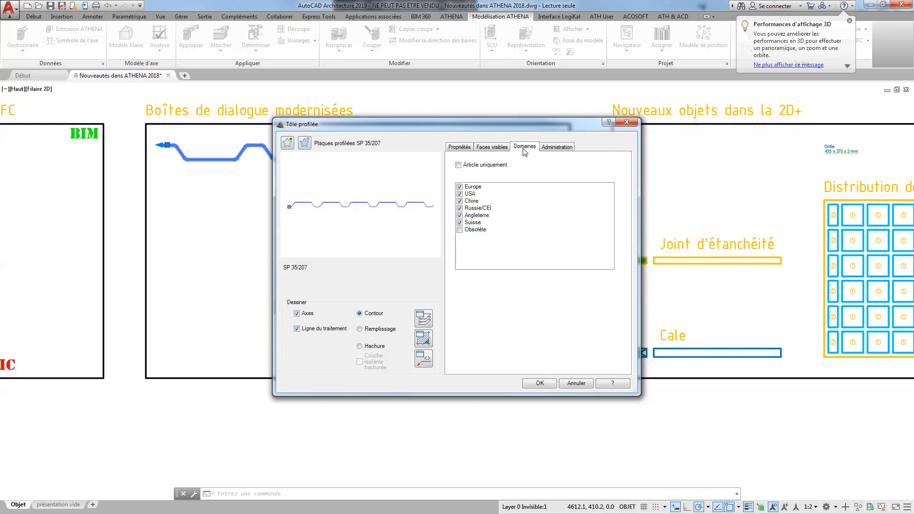
click(458, 151)
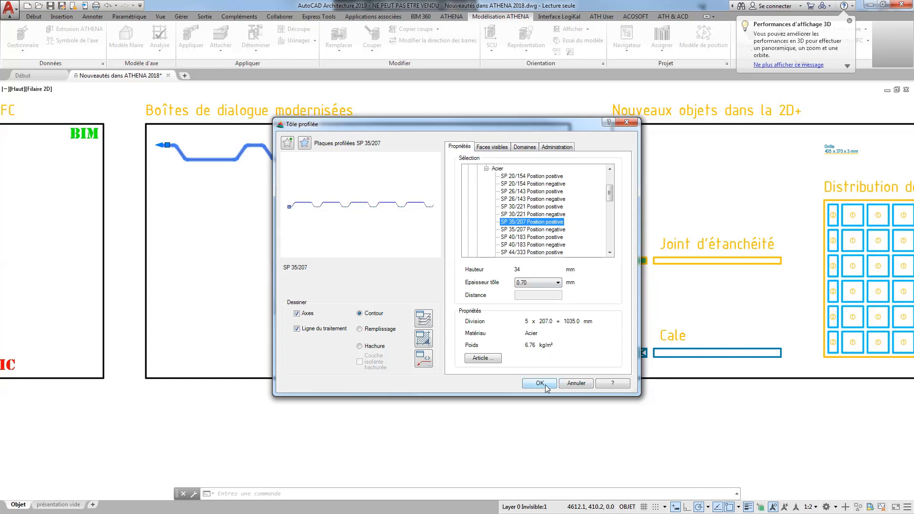
click(492, 147)
click(466, 147)
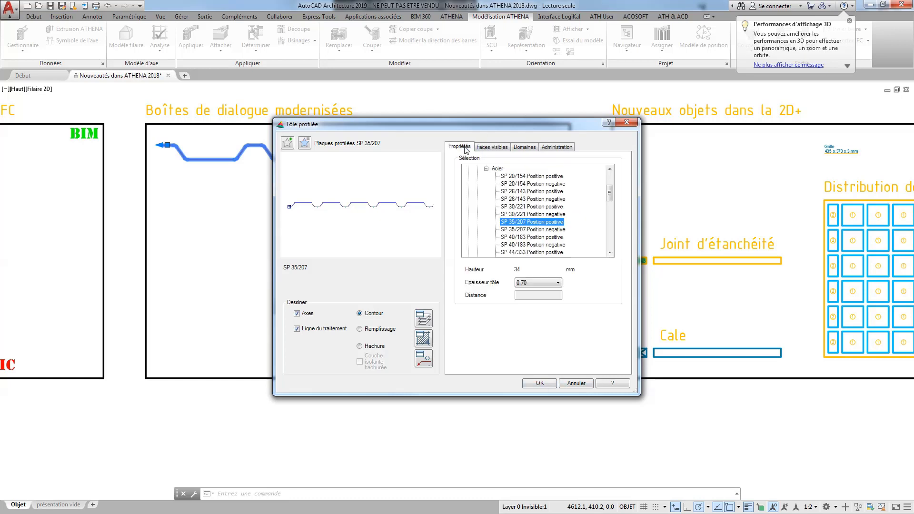
click(548, 383)
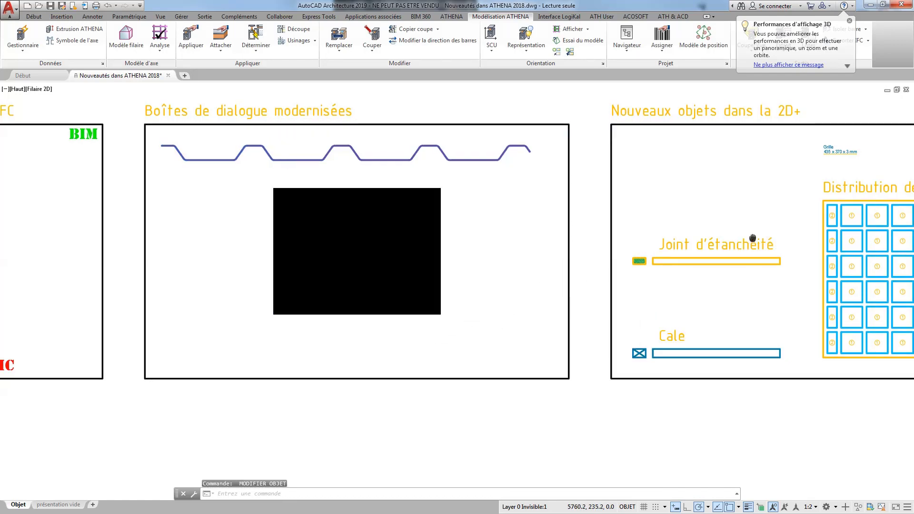
middle_drag(768, 241, 446, 242)
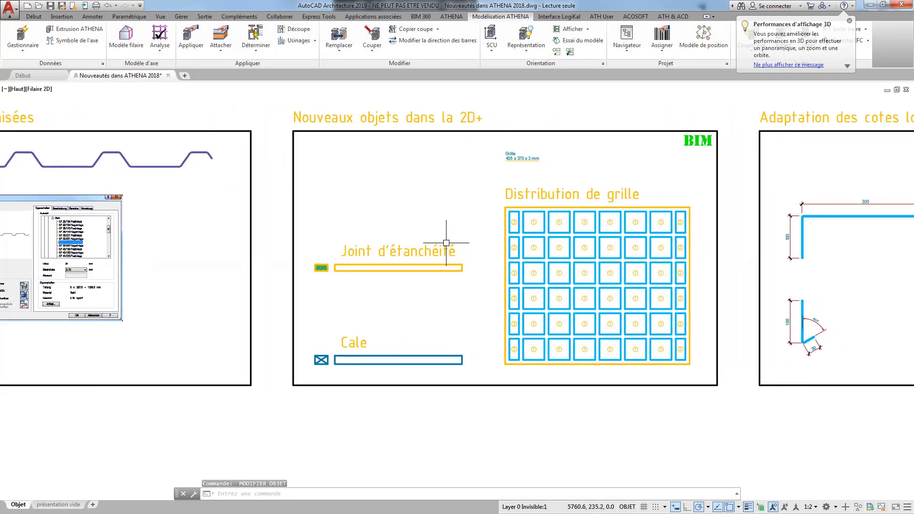
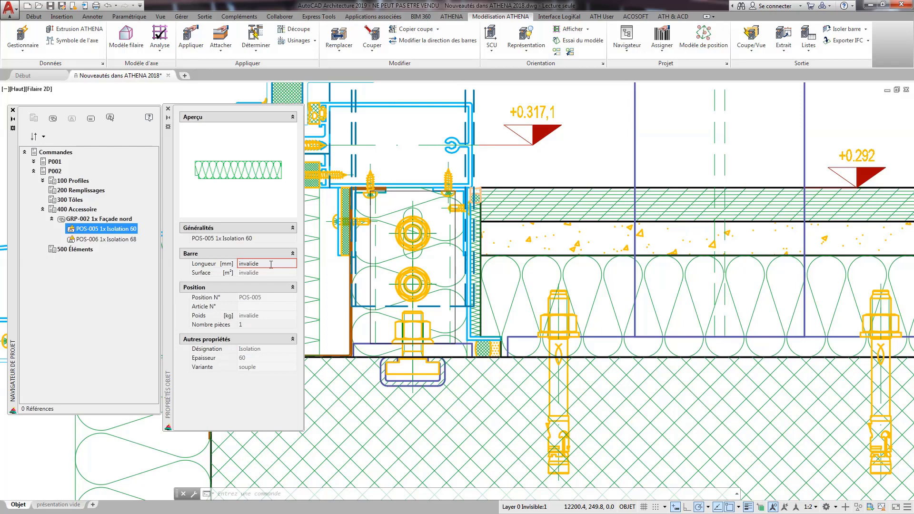
Set the length of the insulation positions POS-005 and POS-006 to 500 mm each.
click(271, 265)
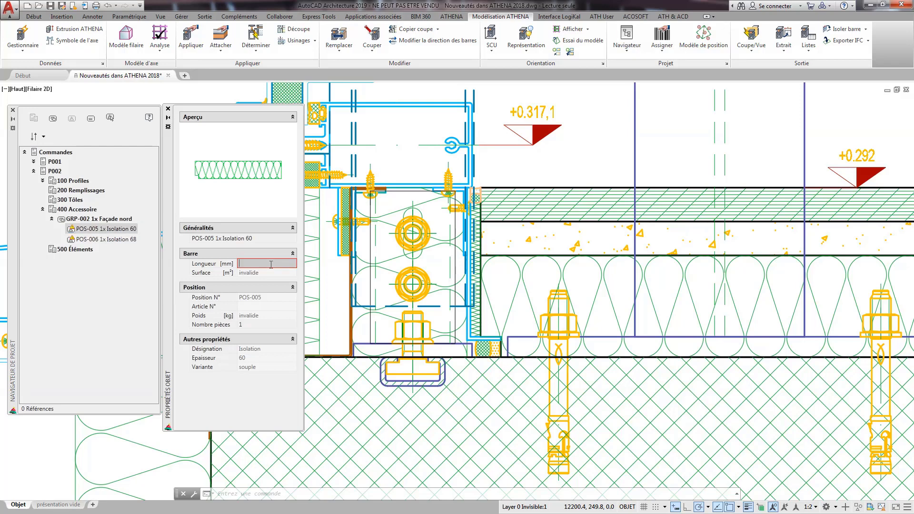
key(Return)
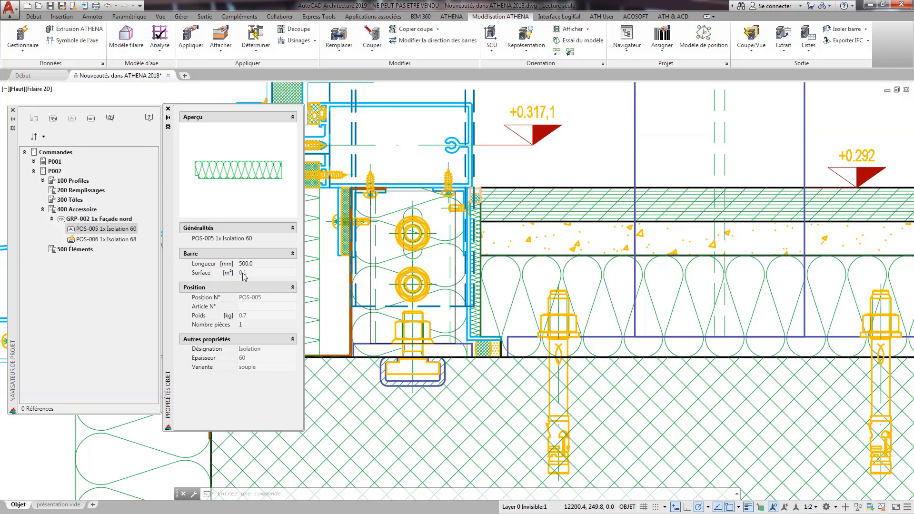
click(117, 241)
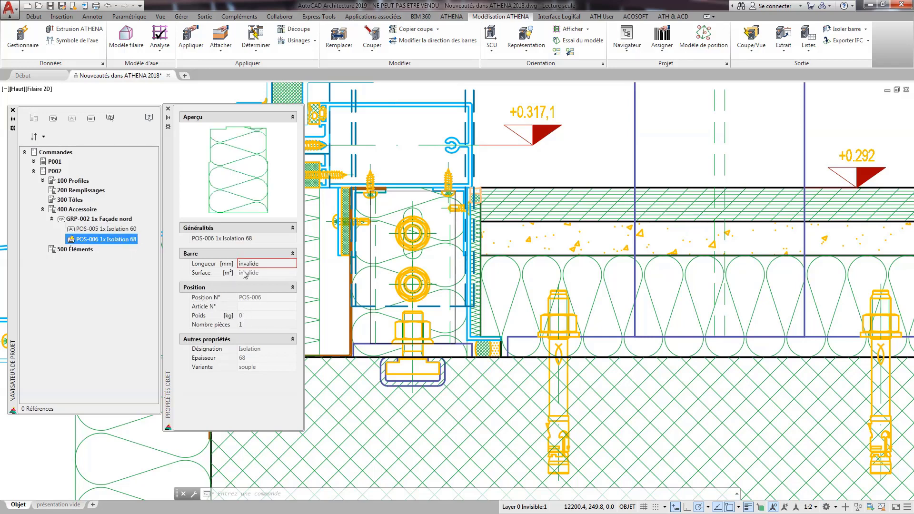
click(260, 265)
text(500)
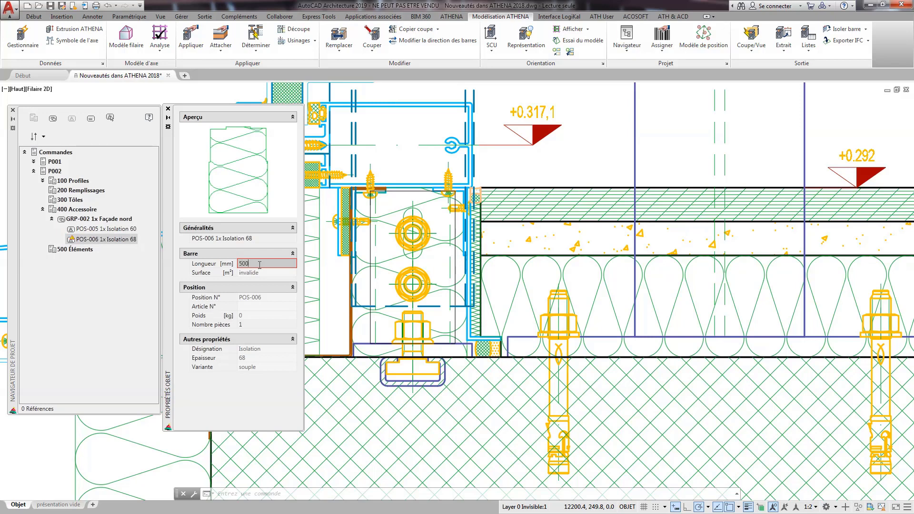
key(Return)
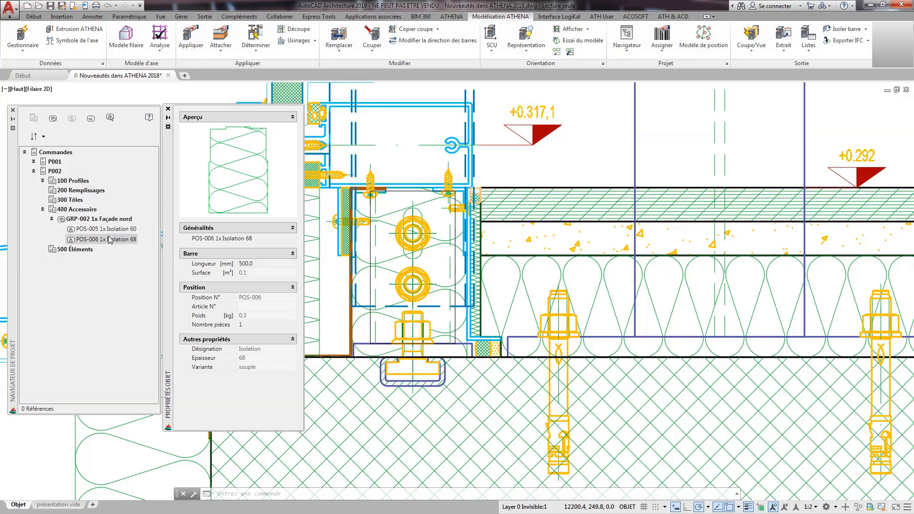
Close the object properties and start a Liste isolation/étanchéité for the group GRP-002 Façade nord.
click(97, 219)
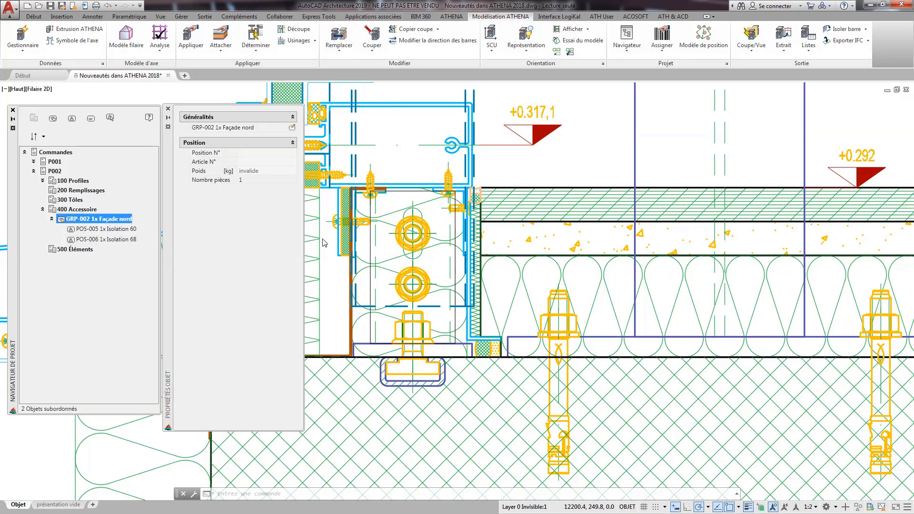
click(168, 110)
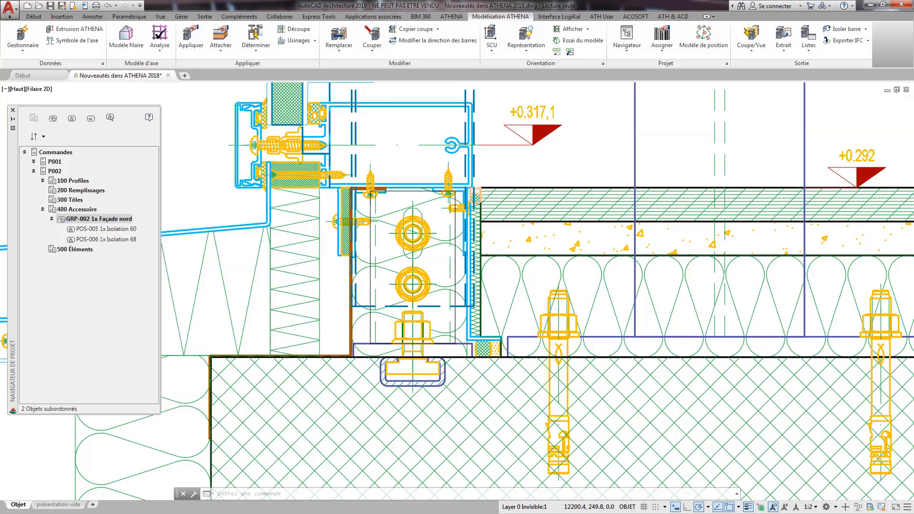
right_click(123, 220)
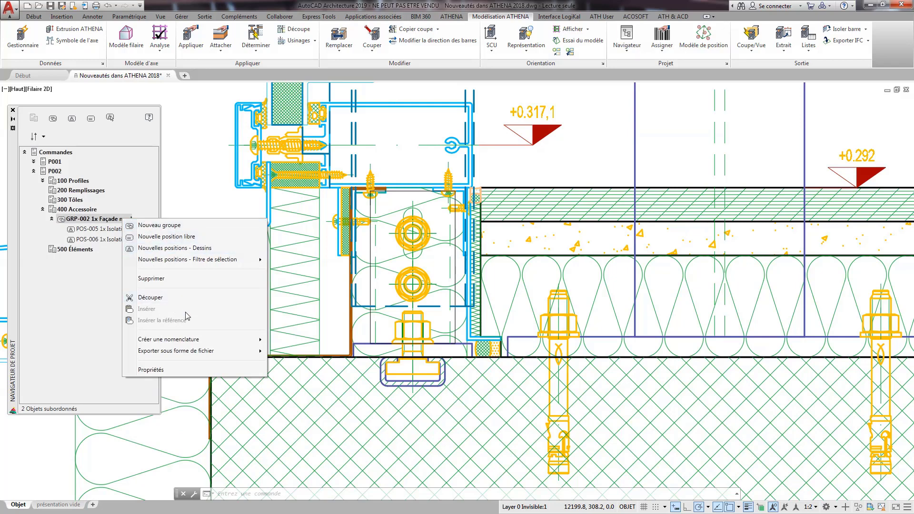
mouse_move(188, 340)
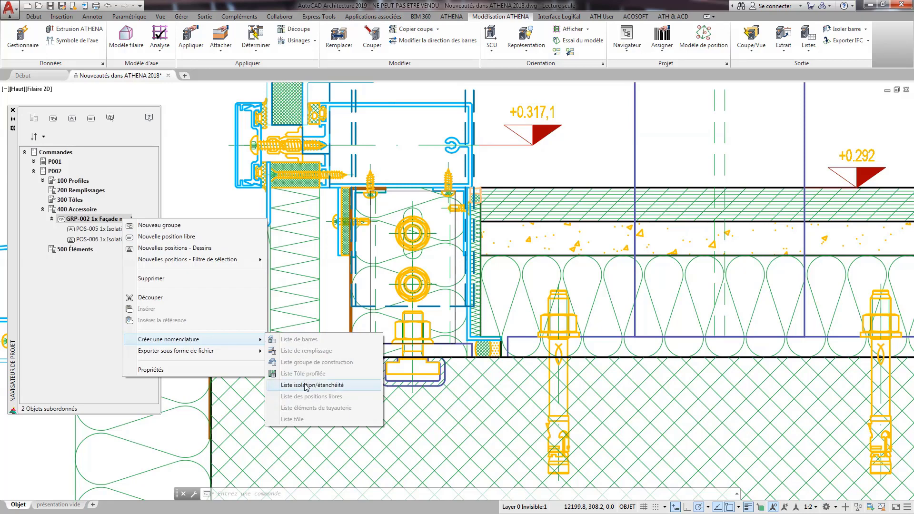
click(312, 385)
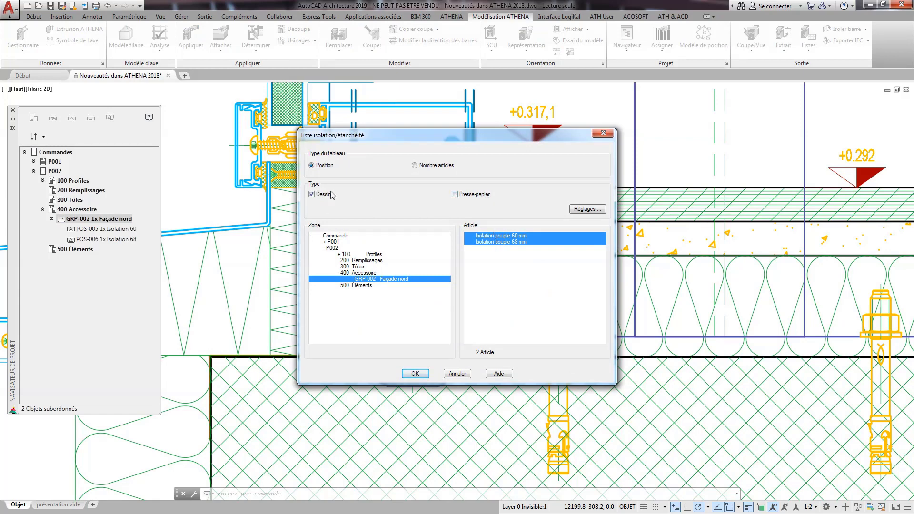
Configure the insulation list table with a page header showing Désignation and Date, a Total, the Poids column and units.
click(580, 213)
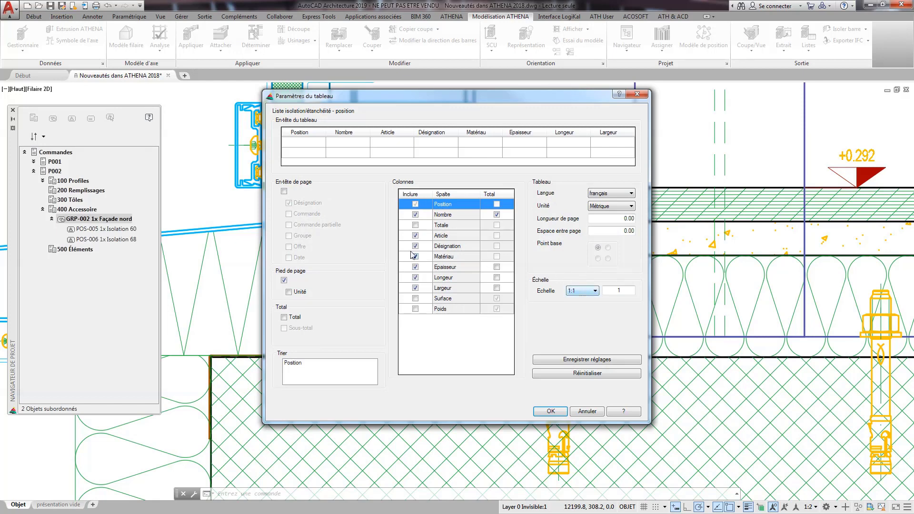
click(284, 192)
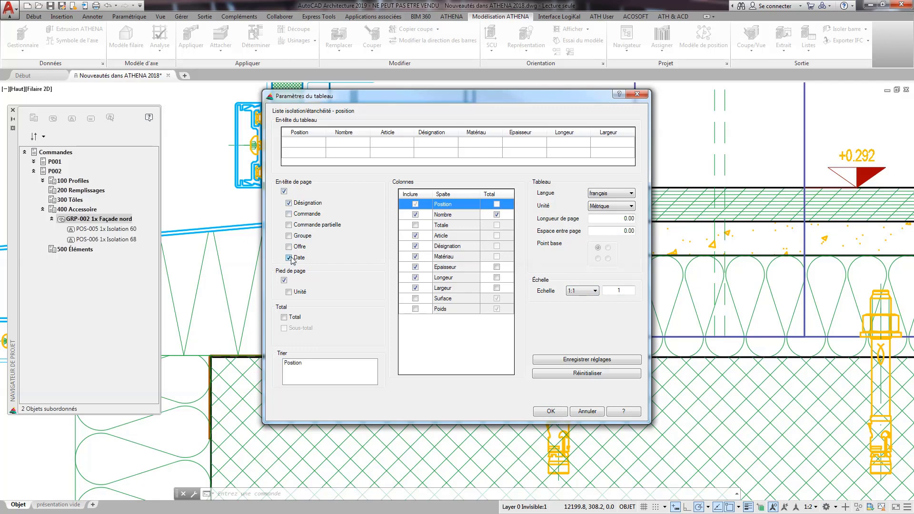
click(291, 317)
click(414, 308)
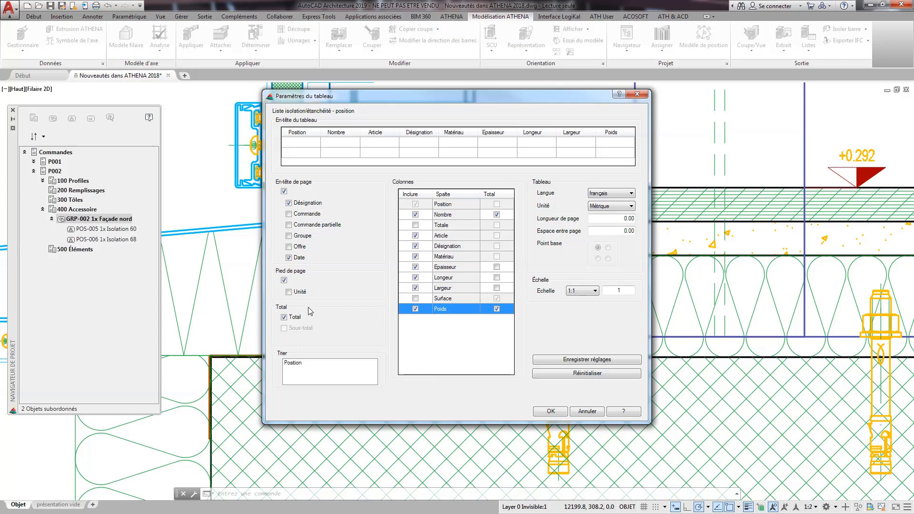
click(289, 292)
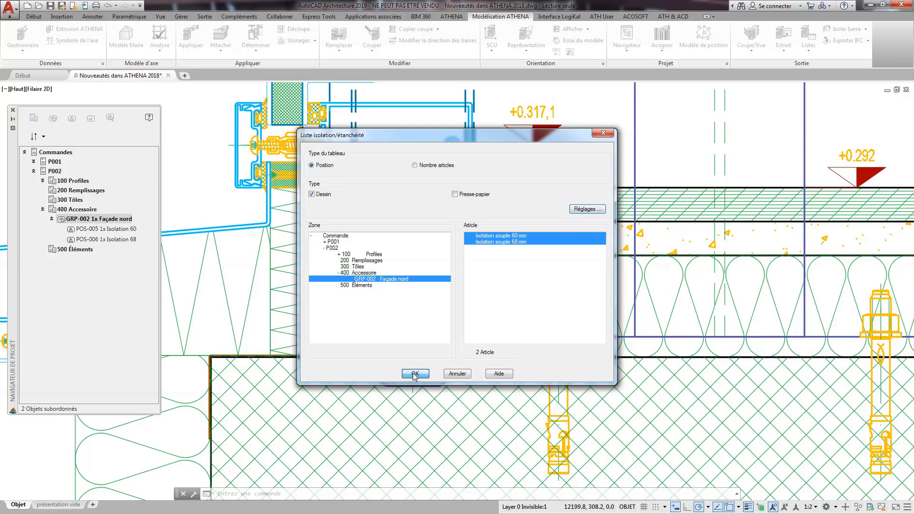
Generate the insulation list and place it in the empty upper-left corner of the Navigateur de projet frame.
click(415, 374)
scroll(411, 366, down, 4)
middle_drag(289, 238, 526, 267)
scroll(406, 257, up, 2)
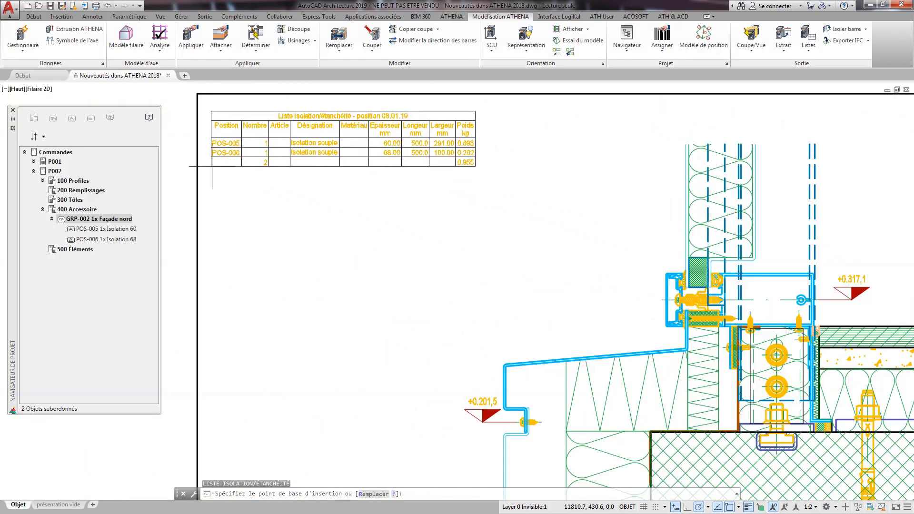
click(211, 163)
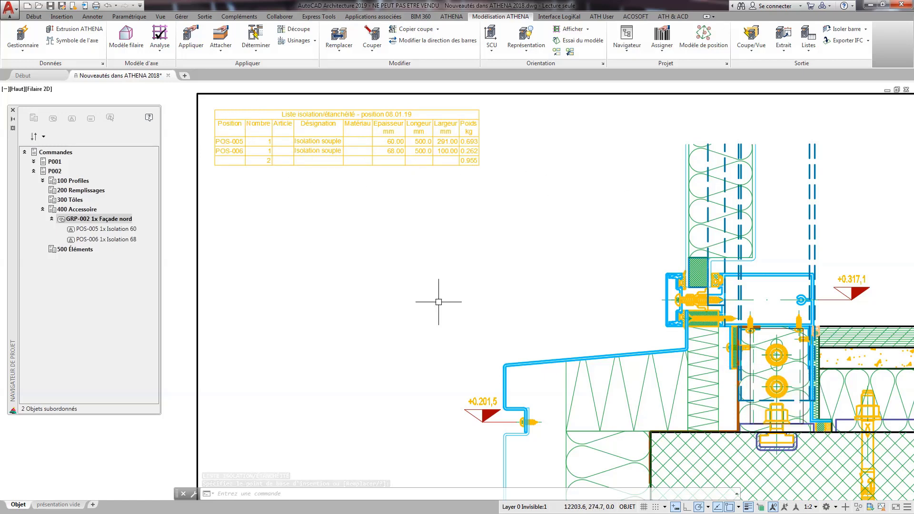
Add six screws from the façade section, including the one at the lower sheet edge, as new positions in GRP-002 Façade nord.
right_click(82, 220)
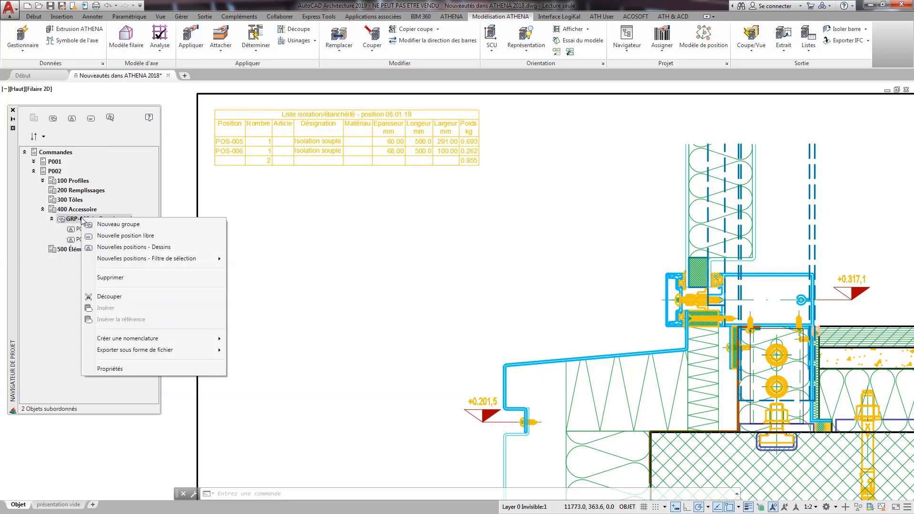
mouse_move(141, 264)
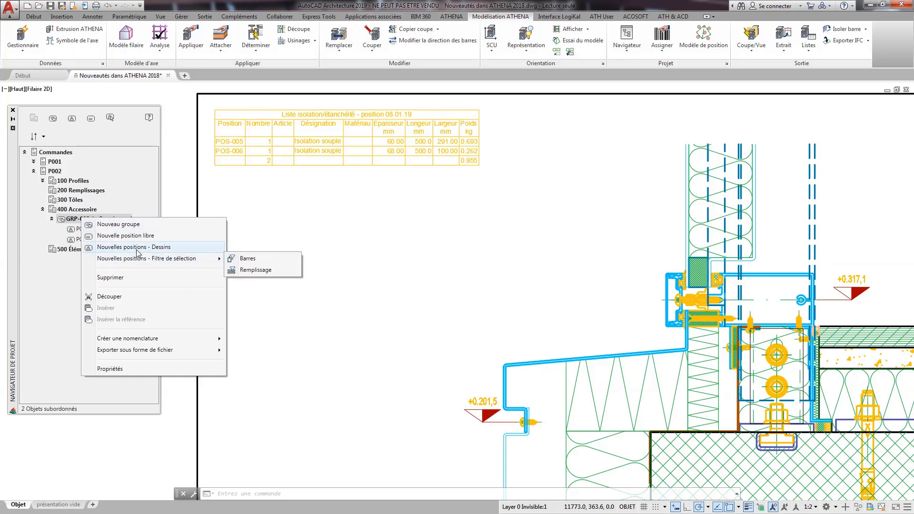
click(137, 252)
middle_drag(759, 384, 545, 351)
scroll(591, 292, up, 5)
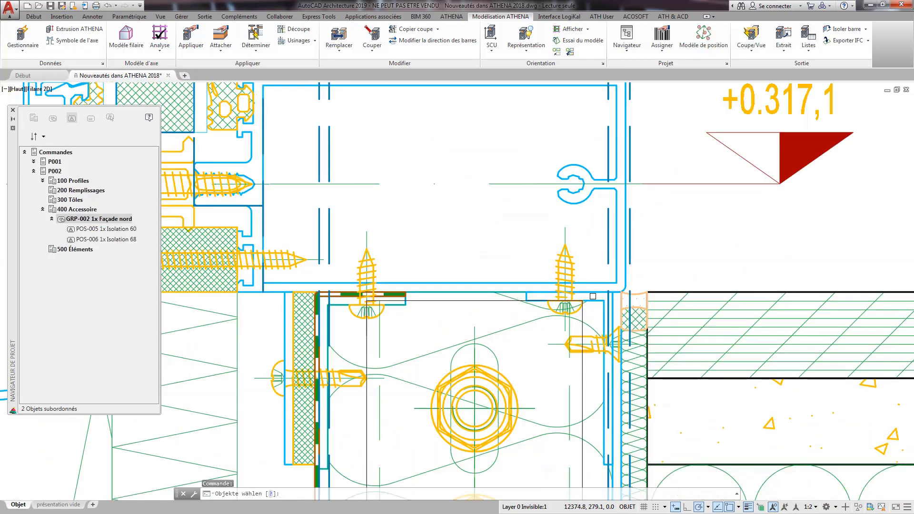
click(595, 341)
click(566, 278)
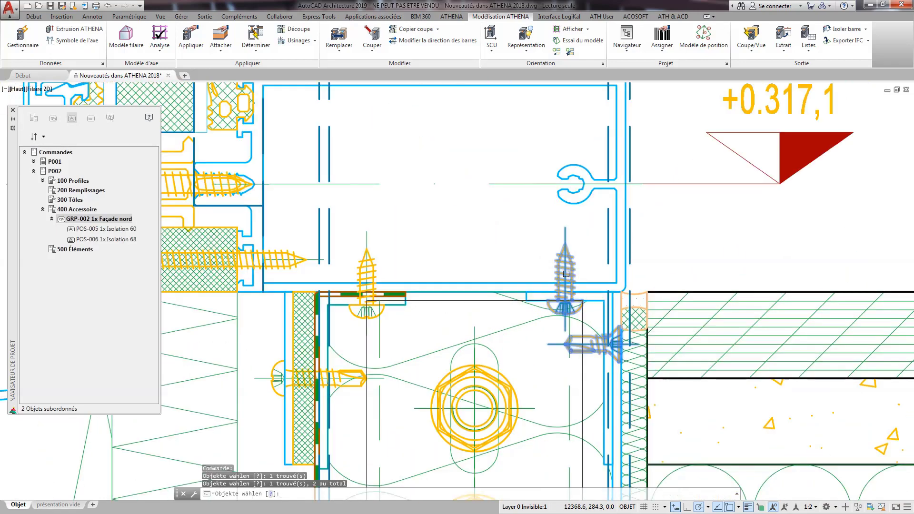
click(367, 263)
click(342, 377)
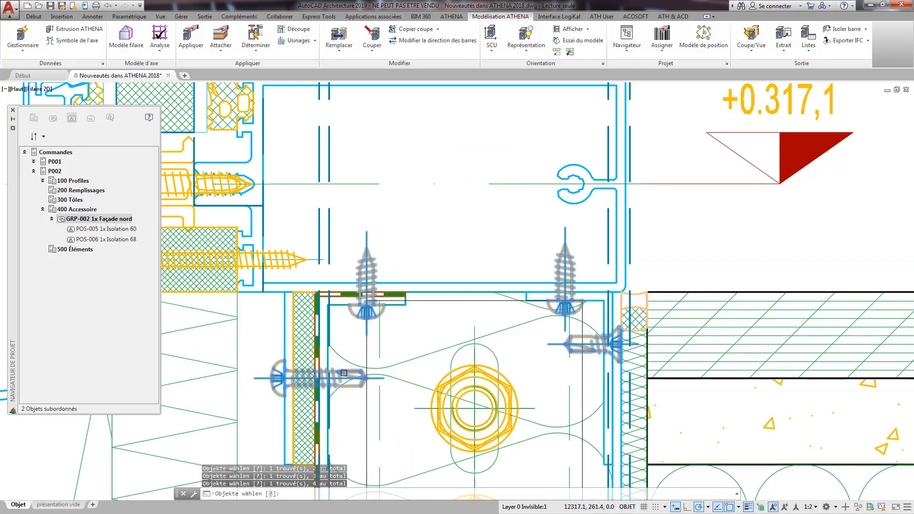
click(291, 260)
scroll(375, 311, down, 2)
mouse_move(351, 410)
middle_down()
mouse_move(638, 243)
mouse_move(628, 245)
middle_up()
scroll(627, 246, down, 2)
click(294, 327)
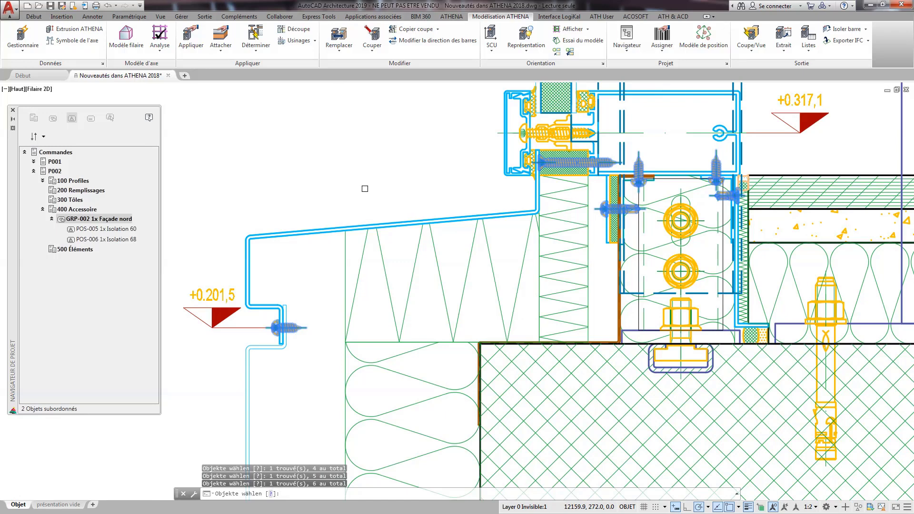
key(Return)
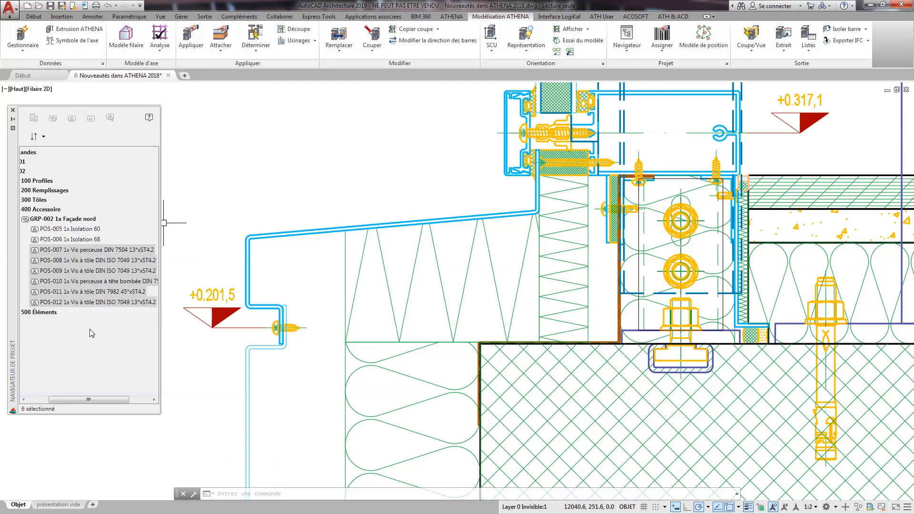
Start a Liste groupe de construction for GRP-002 Façade nord with the table type Nombre articles.
click(77, 219)
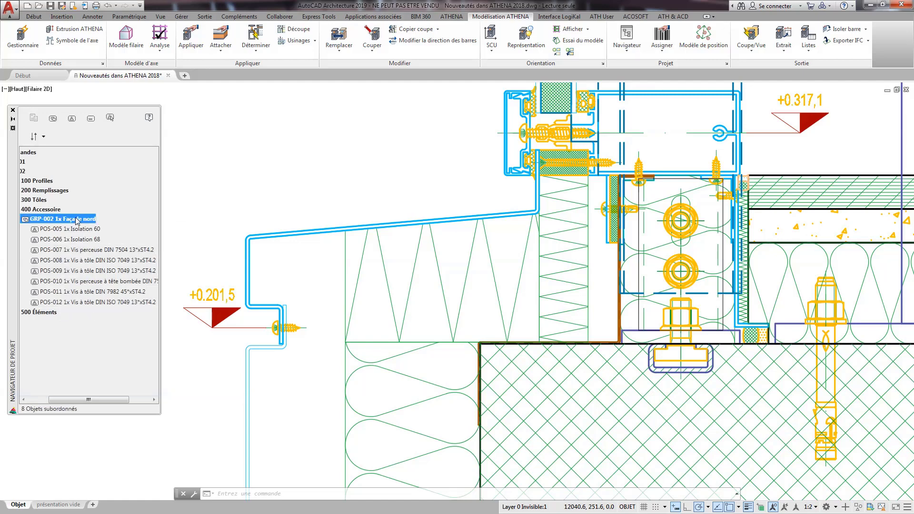
right_click(75, 218)
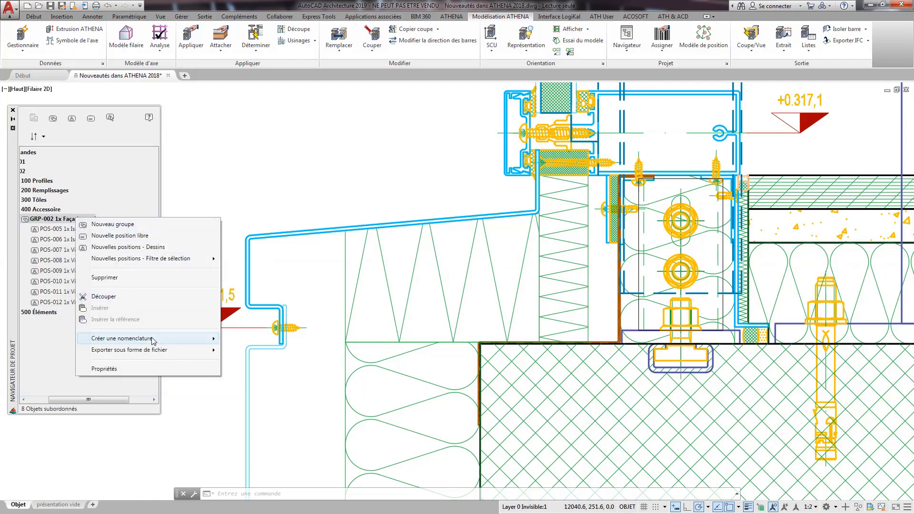
mouse_move(154, 340)
click(257, 361)
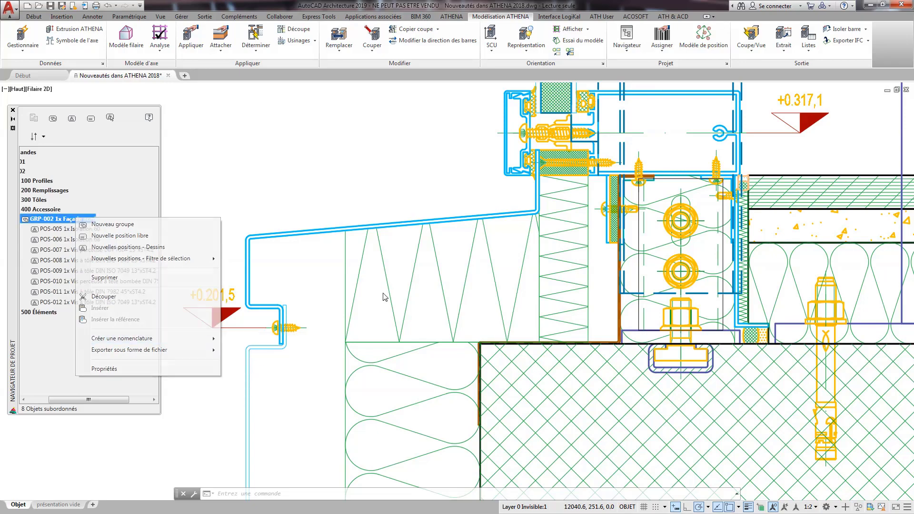
click(351, 137)
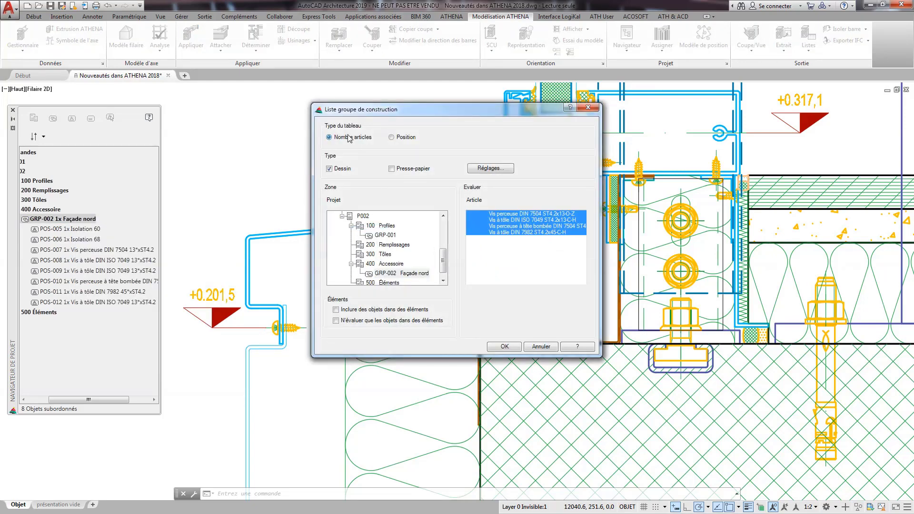
Configure the screw list table with a dated page header, a Total and the Poids column, and save these settings.
click(493, 168)
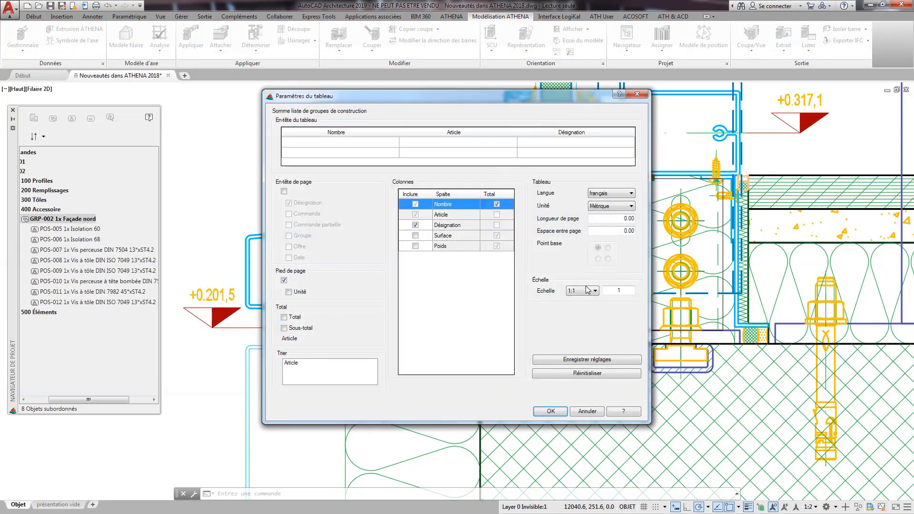
click(284, 191)
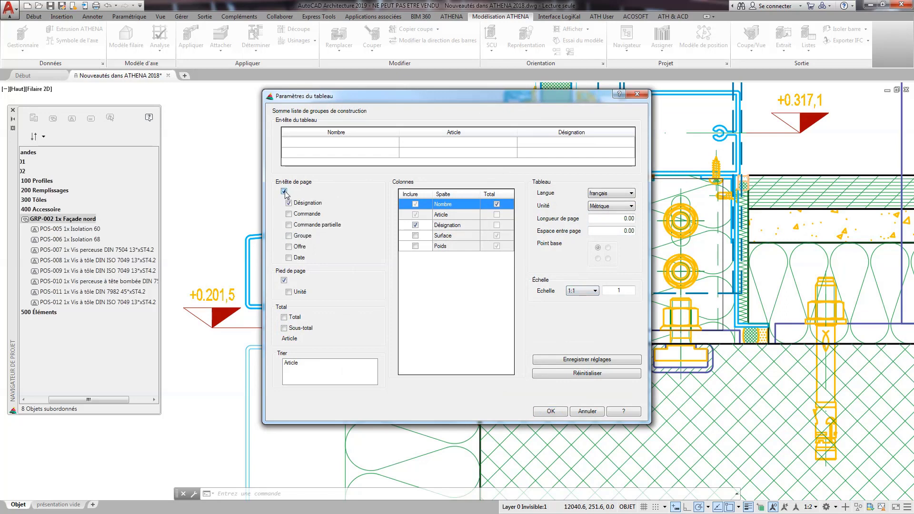
click(288, 258)
click(414, 246)
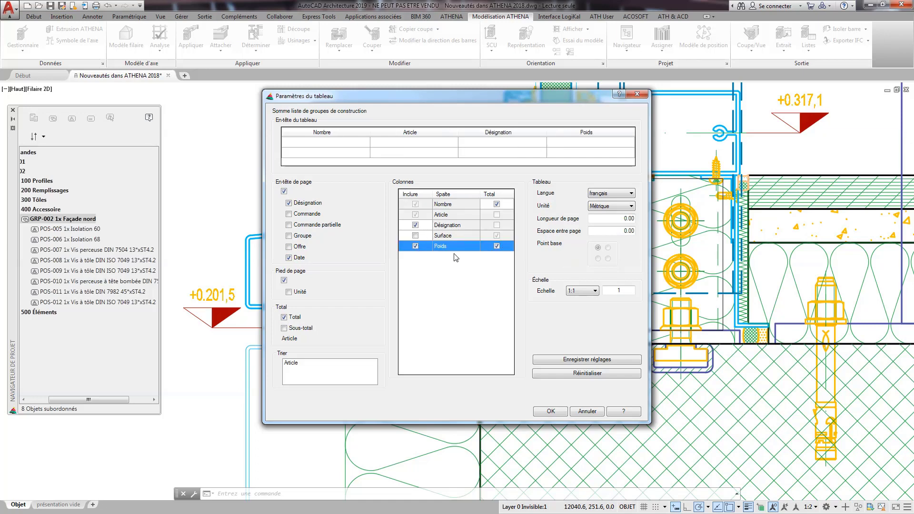
click(593, 360)
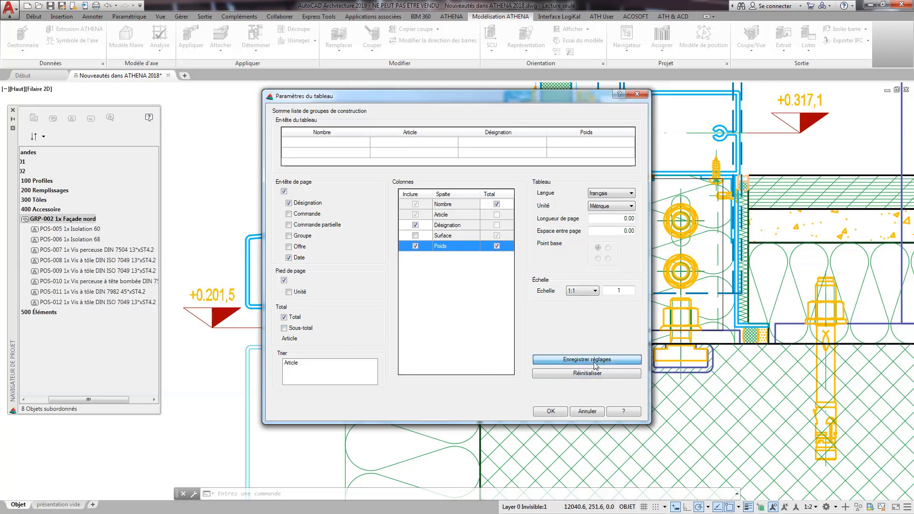
click(505, 284)
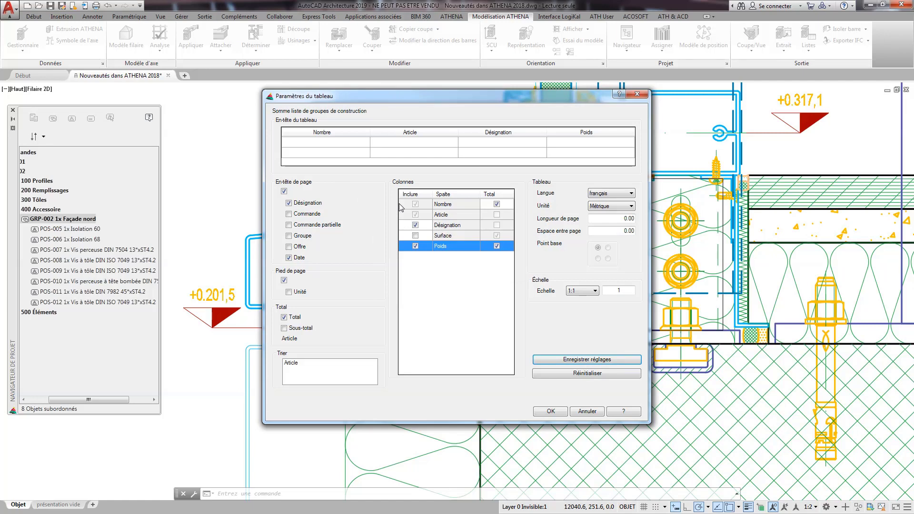
click(551, 411)
Generate the screw list and place it above the Navigateur de projet frame title.
click(502, 346)
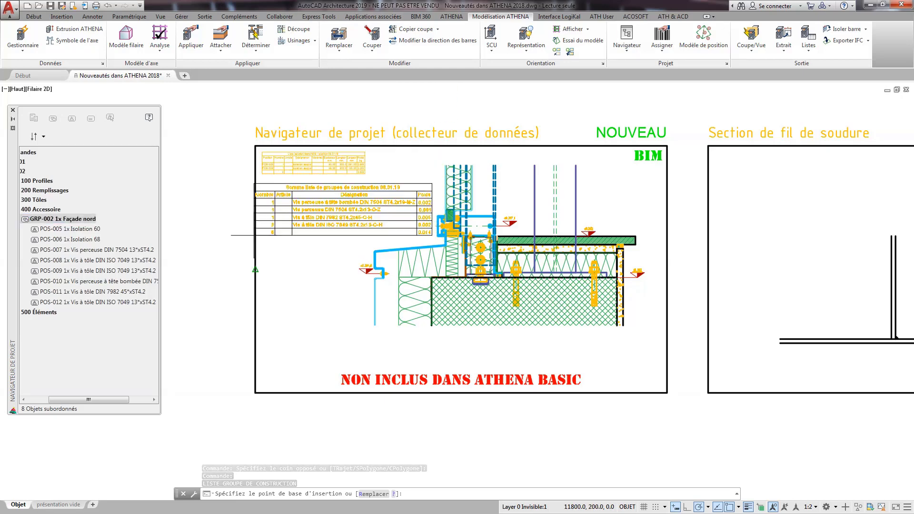
click(267, 107)
middle_drag(335, 113, 362, 238)
scroll(325, 201, up, 4)
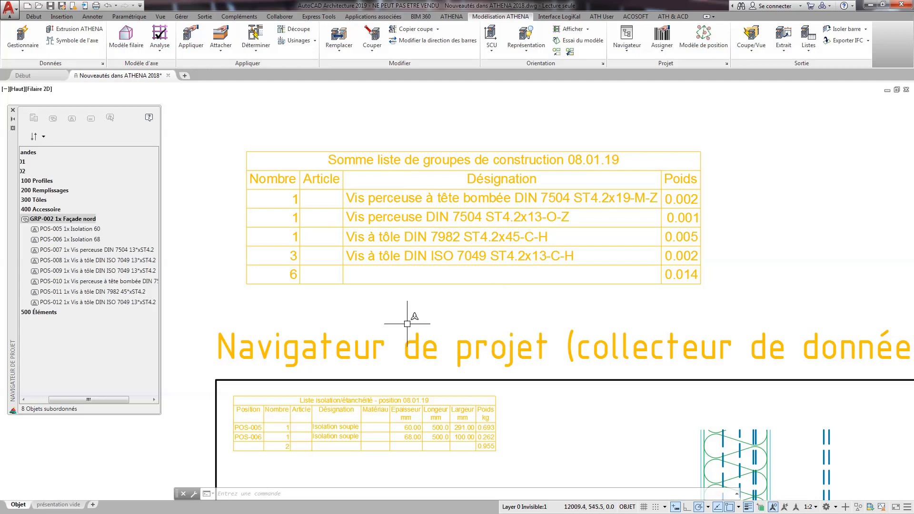
Set the number of pieces of group GRP-002 Façade nord to 2.
right_click(82, 220)
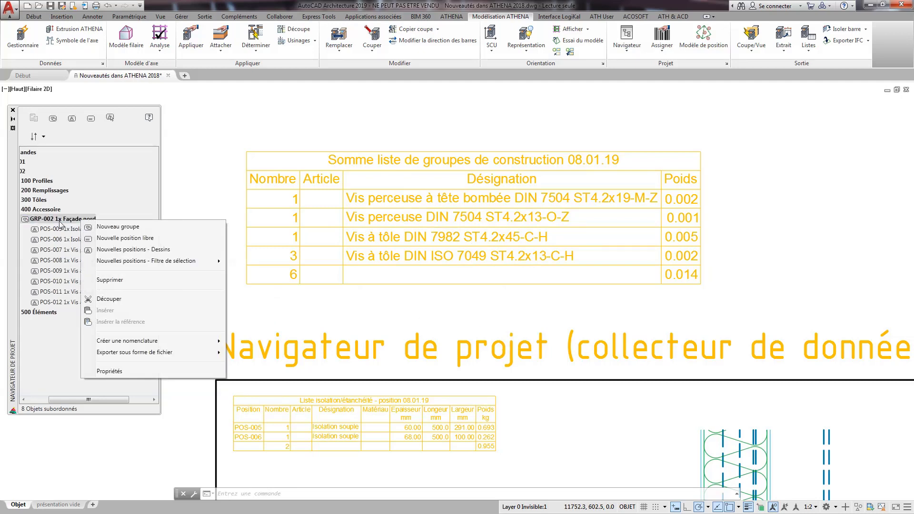
click(60, 222)
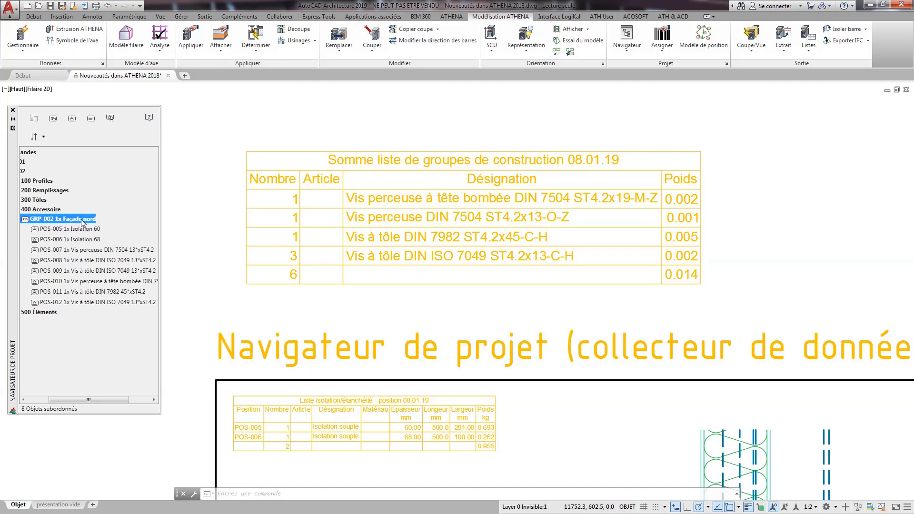
right_click(85, 220)
click(116, 371)
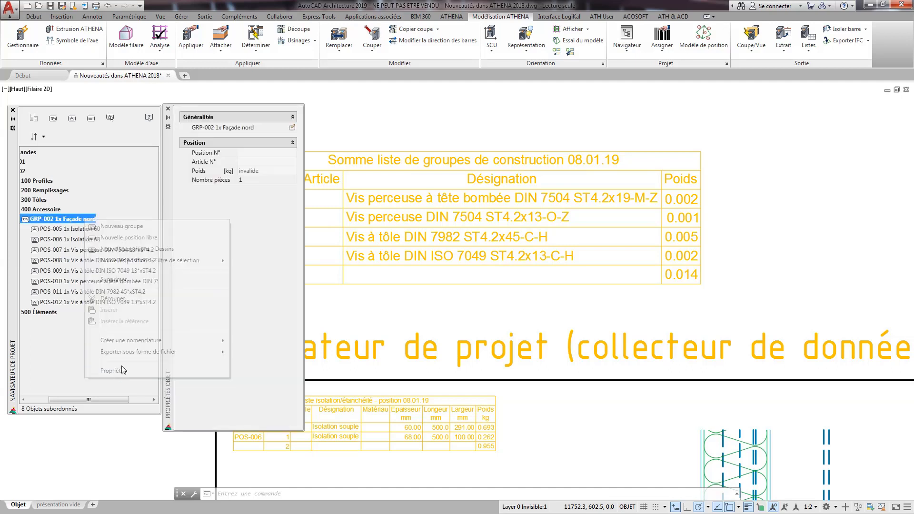
click(255, 184)
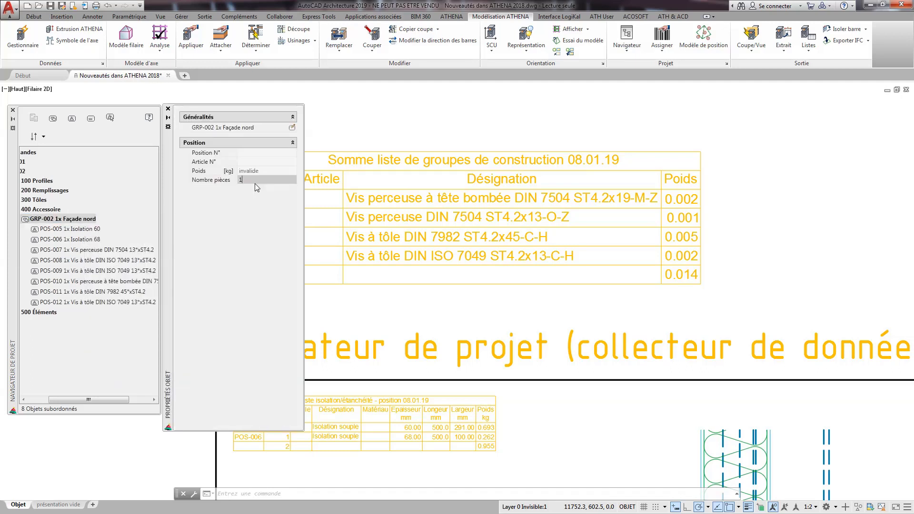
key(BackSpace)
text(2)
key(Return)
click(168, 109)
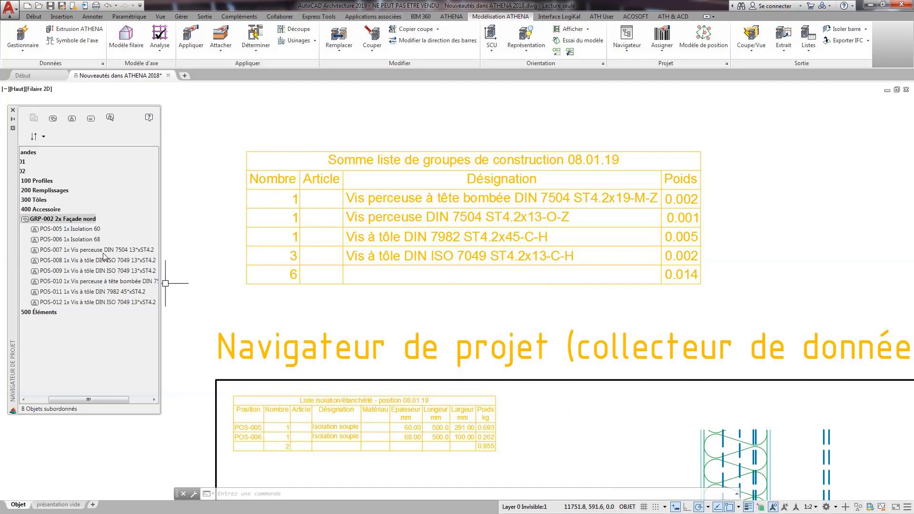
Set the number of pieces of position POS-010, the DIN 7504 pan-head drilling screw, to 5.
click(101, 281)
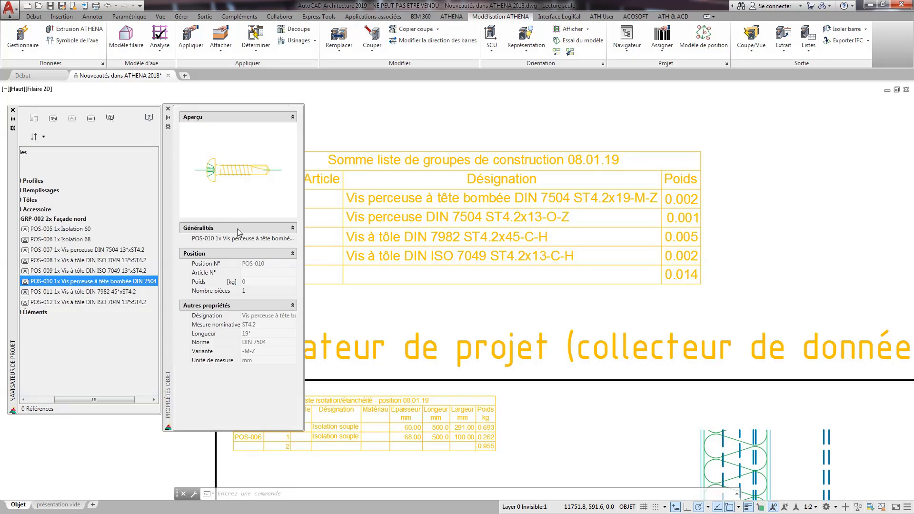
click(255, 291)
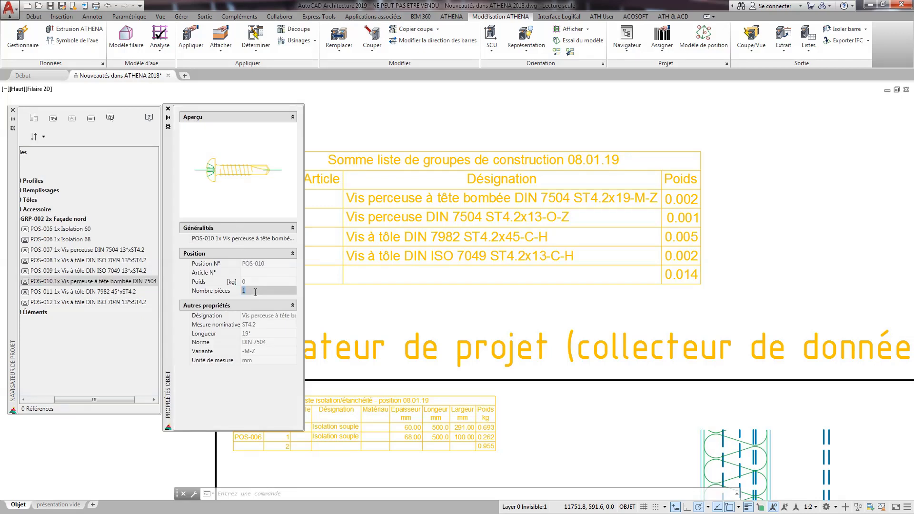
text(5)
key(Return)
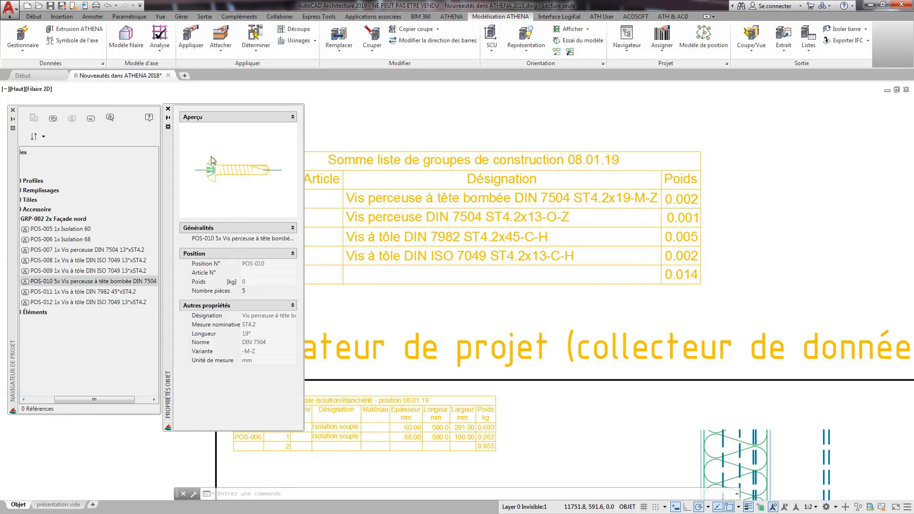
click(167, 108)
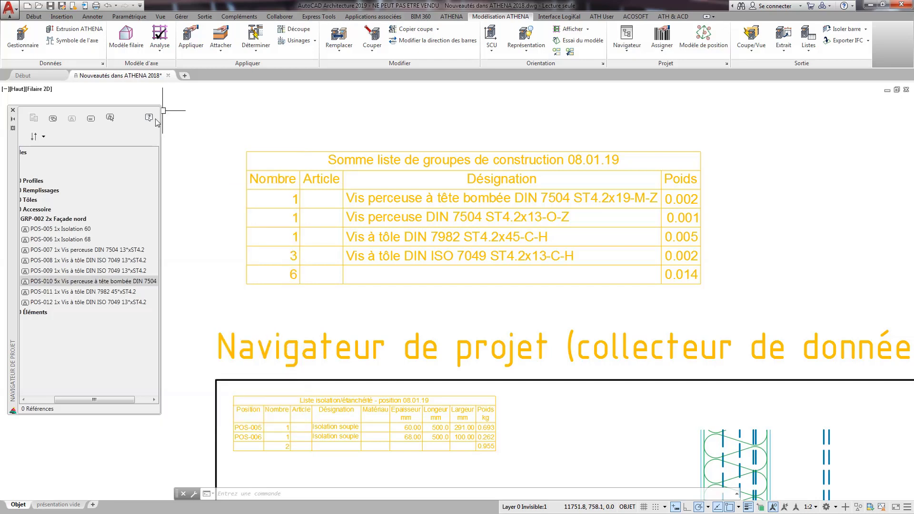
Generate the Liste groupe de construction for GRP-002 Façade nord again, replacing the existing screw table in the drawing.
click(55, 220)
right_click(55, 221)
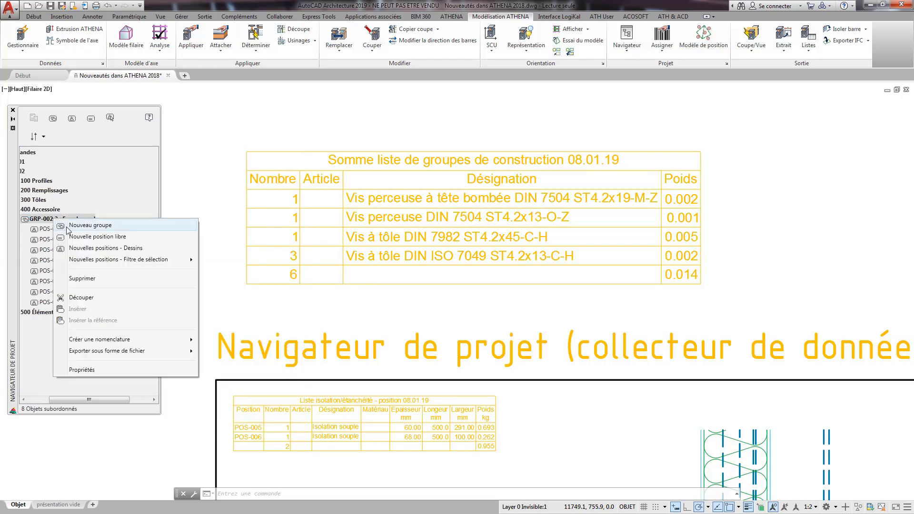
mouse_move(125, 339)
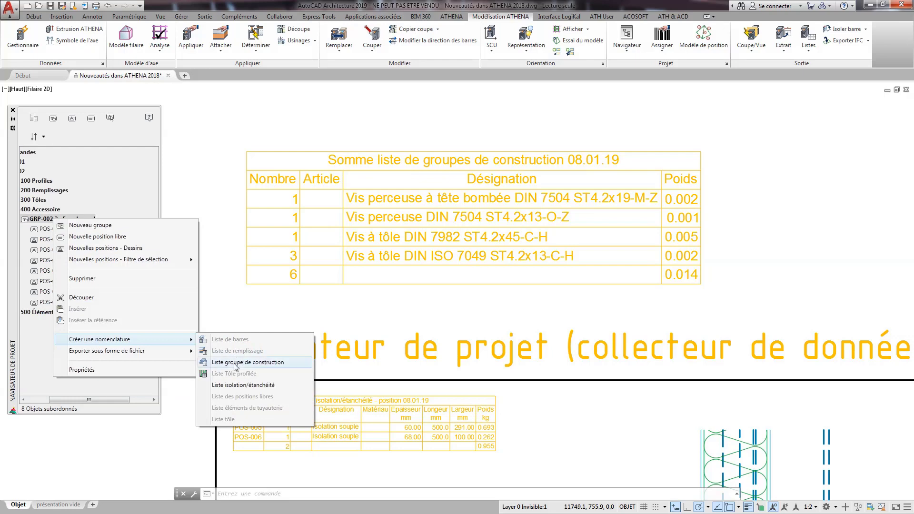
click(235, 362)
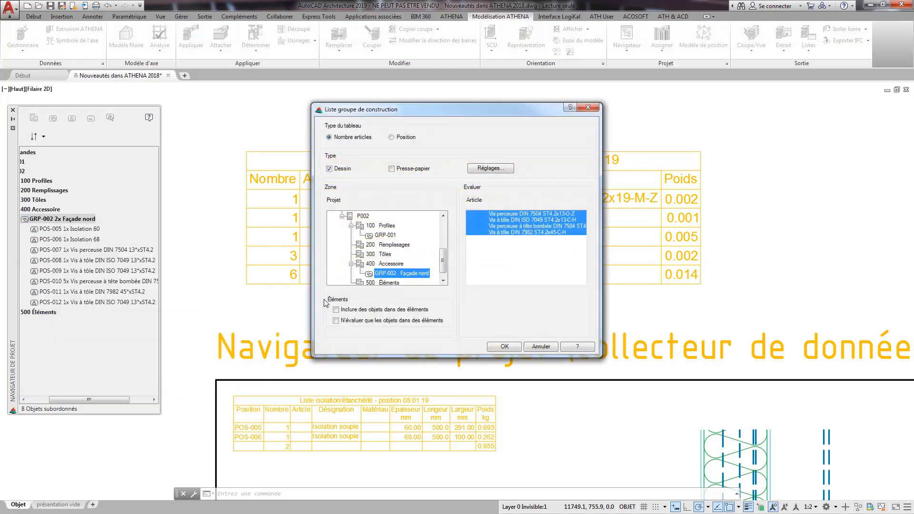
click(504, 347)
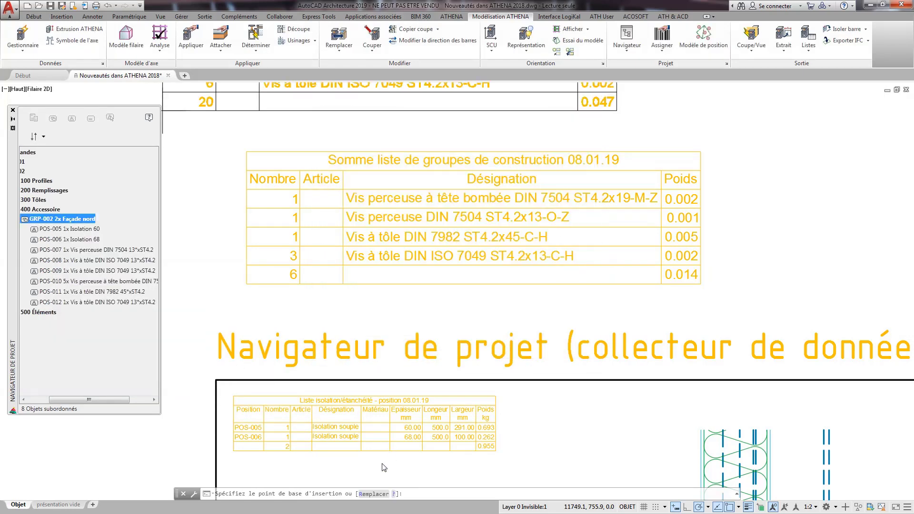
click(376, 494)
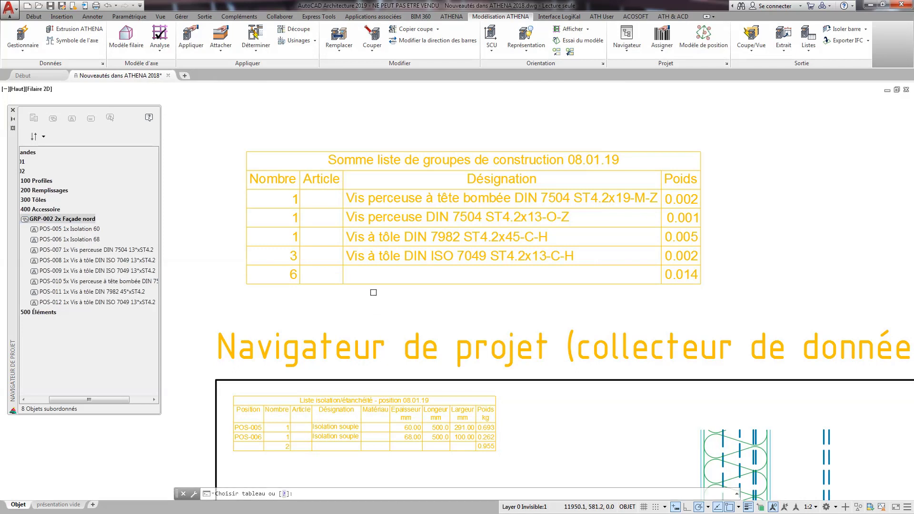
click(369, 284)
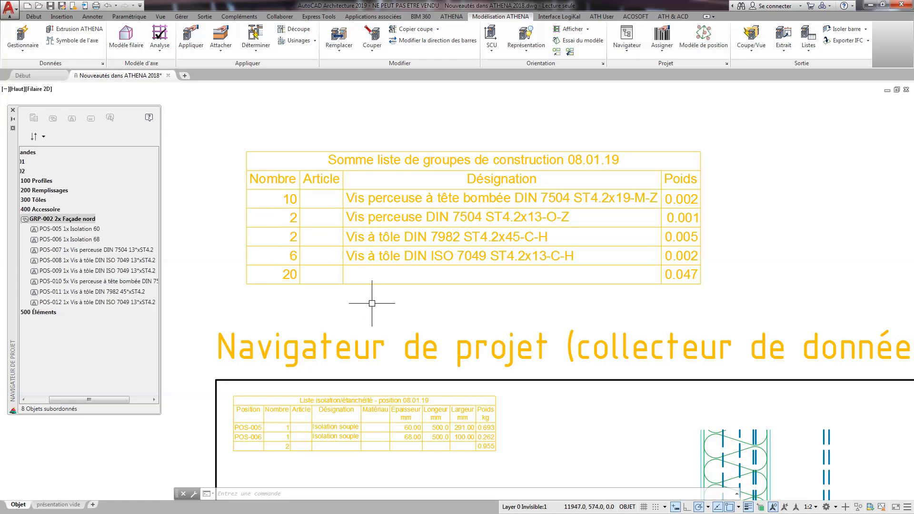
Create the group GRP-003 with the French designation Toles under 300 Tôles in the project navigator.
scroll(390, 316, down, 2)
mouse_move(479, 388)
middle_down()
mouse_move(520, 373)
mouse_move(473, 212)
middle_up()
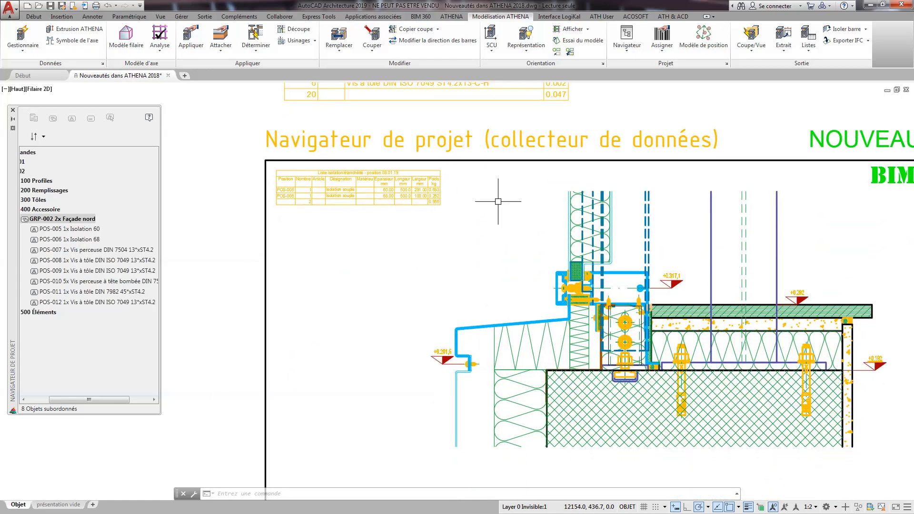
scroll(627, 328, up, 5)
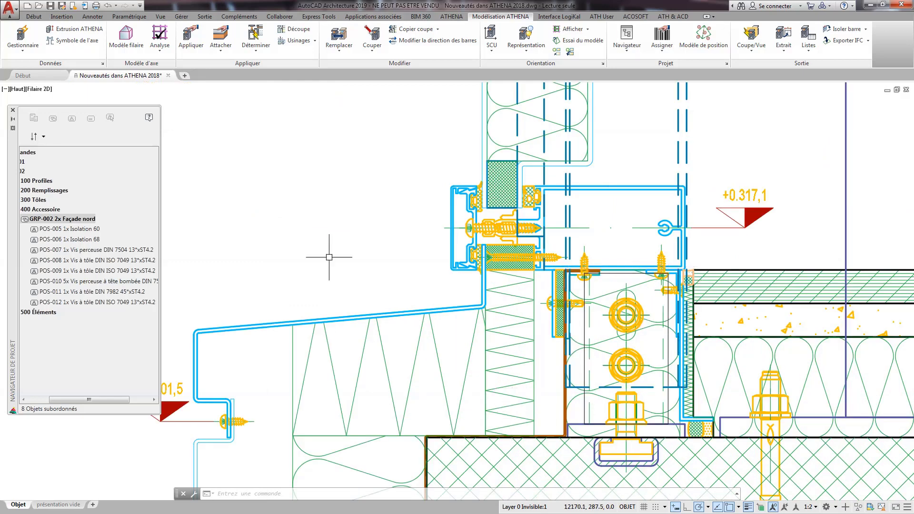
click(35, 201)
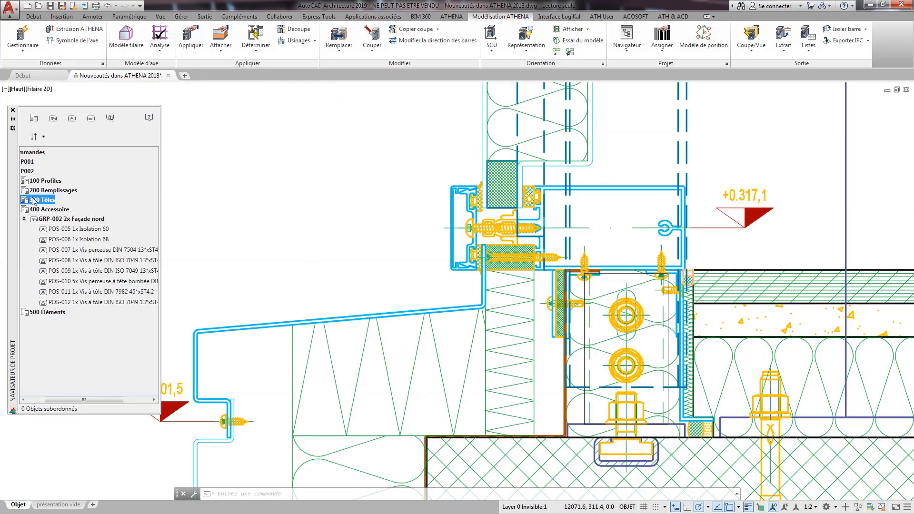
right_click(42, 203)
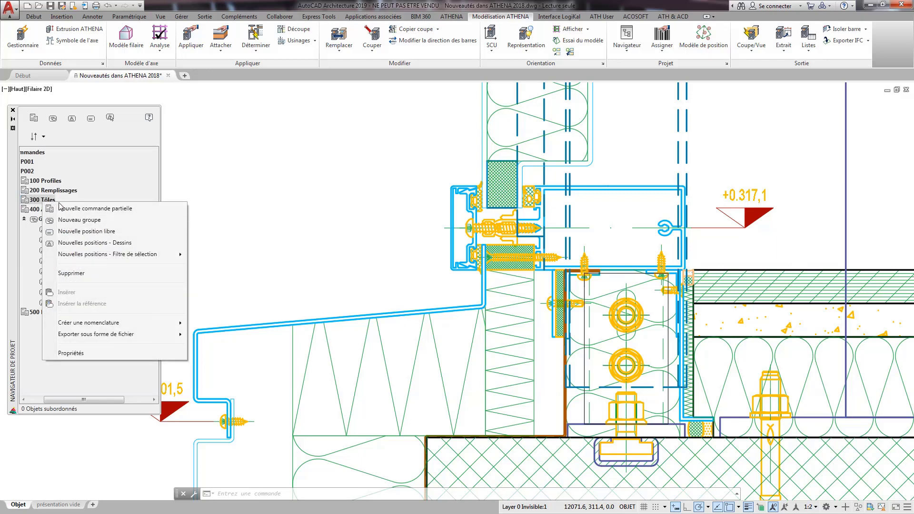
click(78, 220)
click(441, 248)
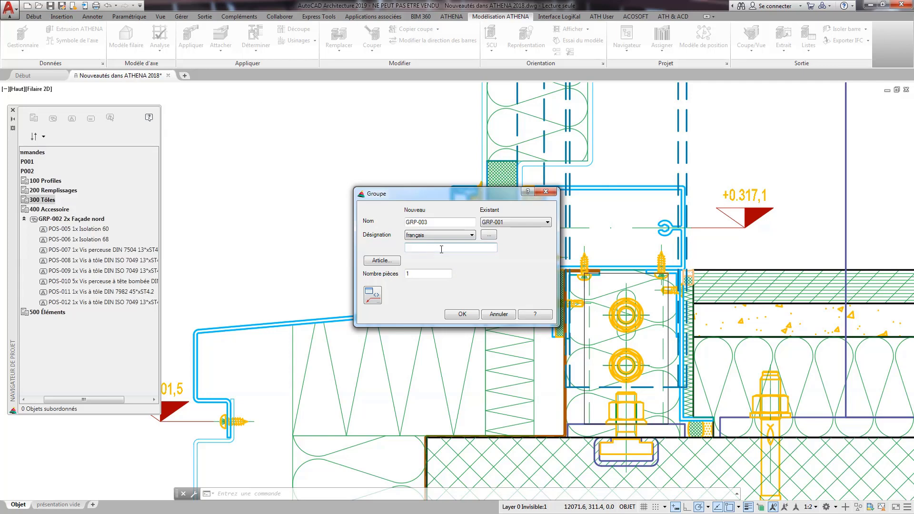
key(Tab)
click(463, 314)
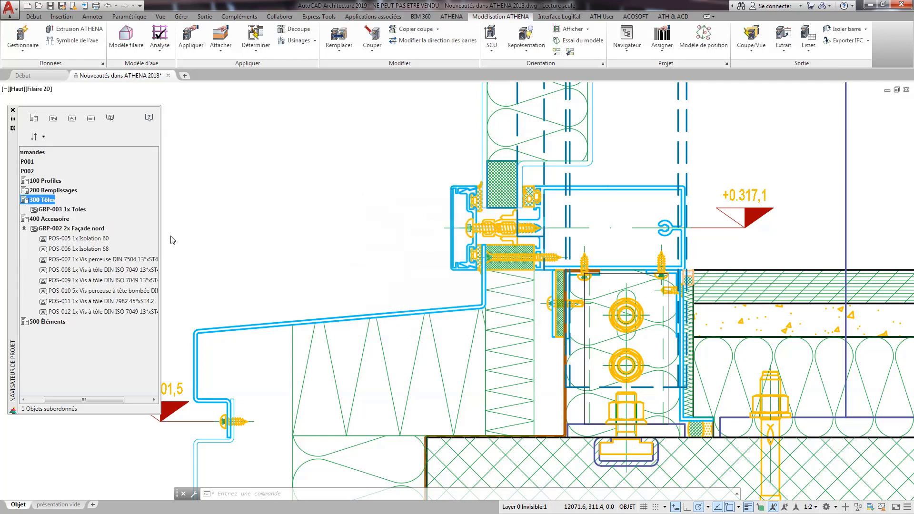
Add the sloped bent sheet of the façade section to GRP-003 Toles as a new position.
click(54, 210)
right_click(54, 210)
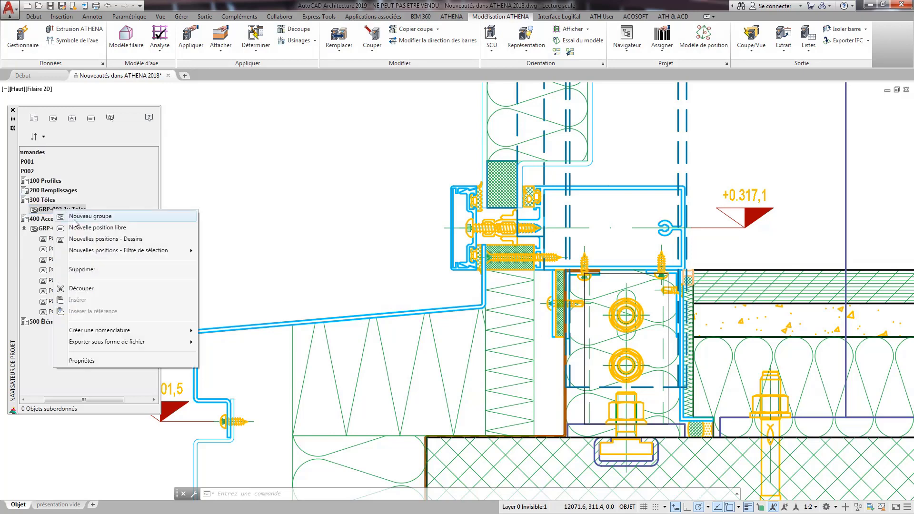
click(89, 239)
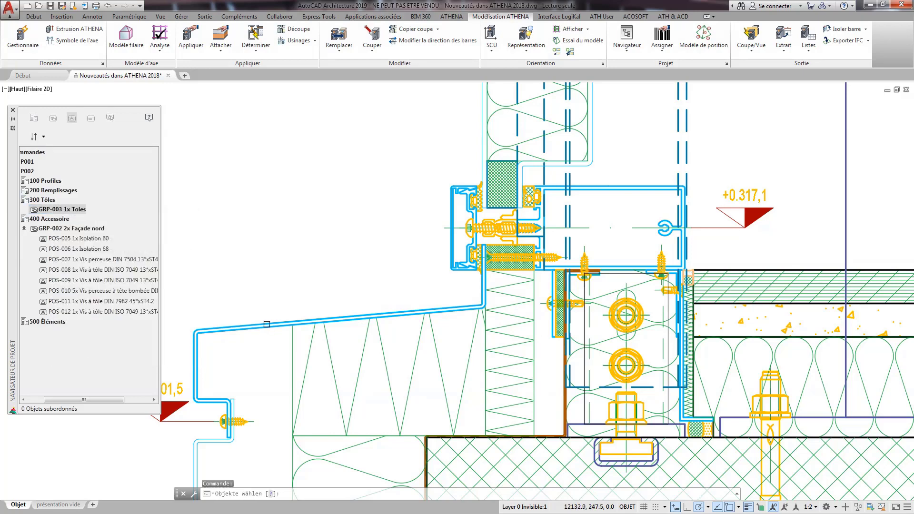
click(267, 325)
key(Return)
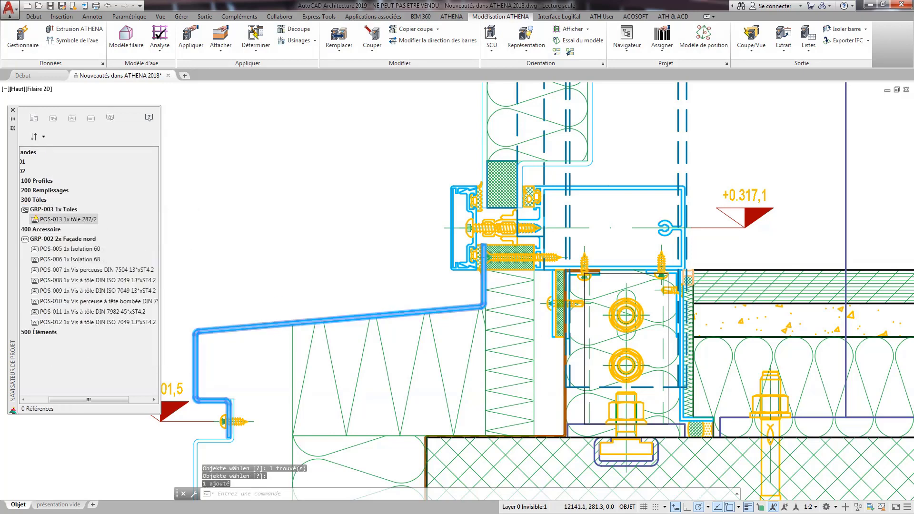
Set the Largeur of the sheet position POS-013 to 500 mm and close its object properties.
click(65, 219)
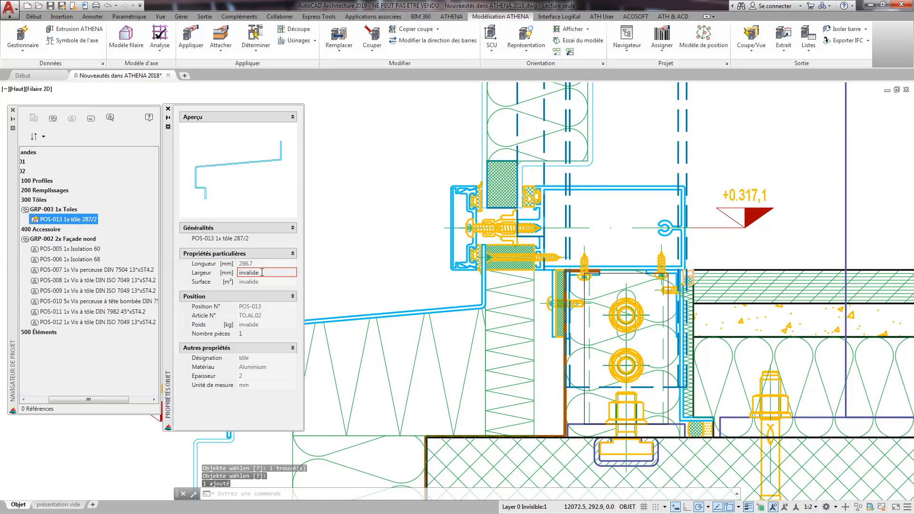
click(261, 273)
text(500)
key(Return)
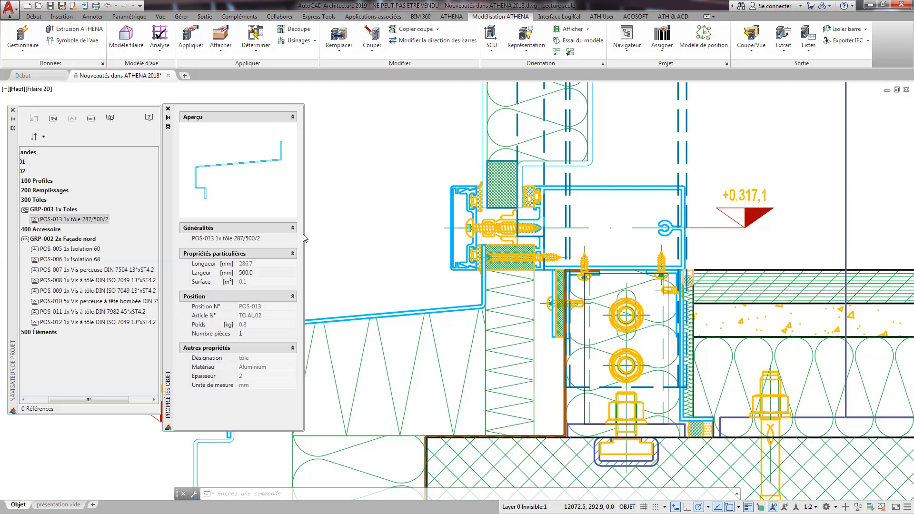
click(69, 210)
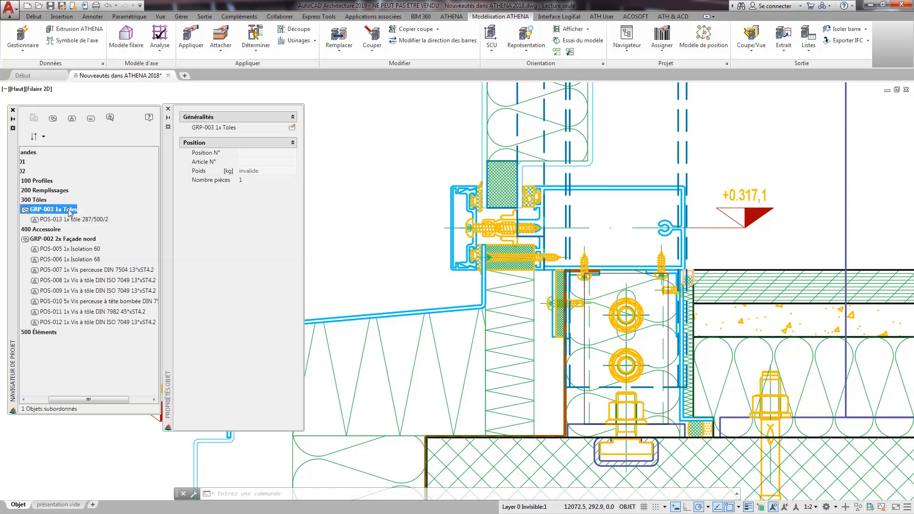
click(62, 220)
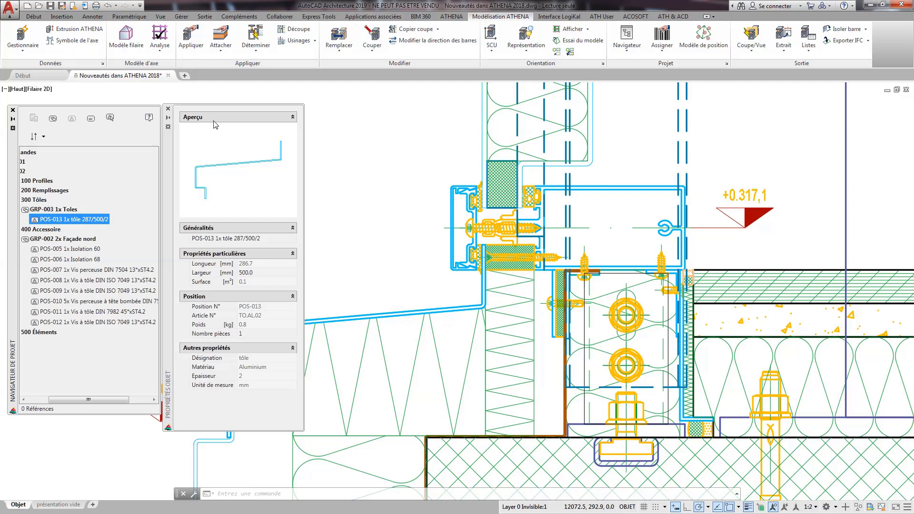
click(167, 109)
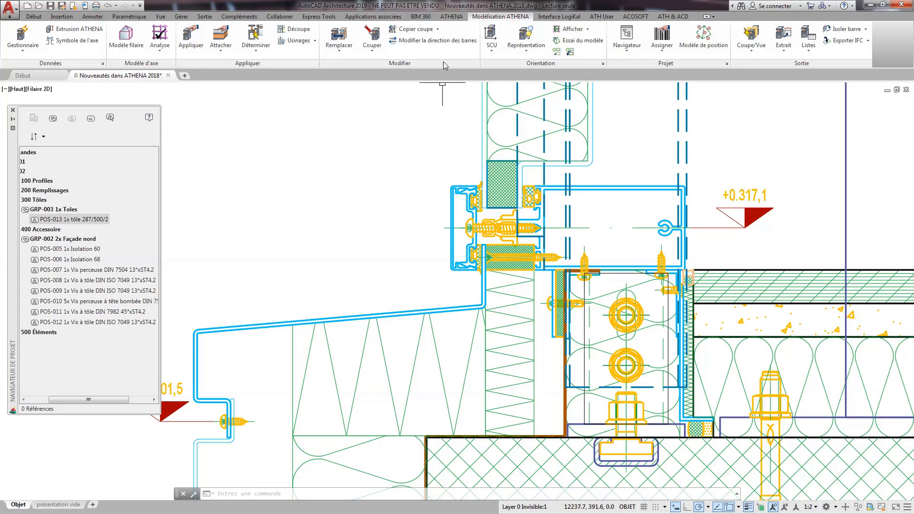
Start a block designation assignment for the transom profile SC 322410 and enter Traverse 90 mm as its French Désignation.
click(450, 17)
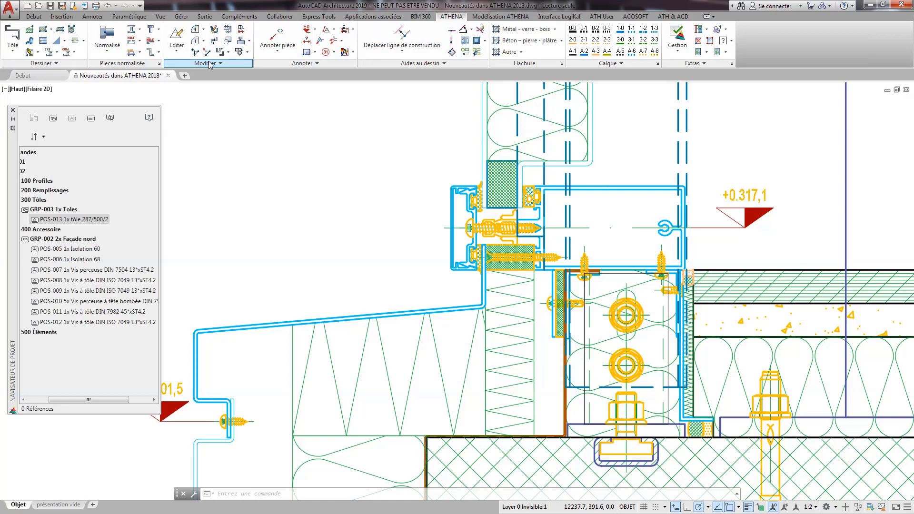
click(288, 63)
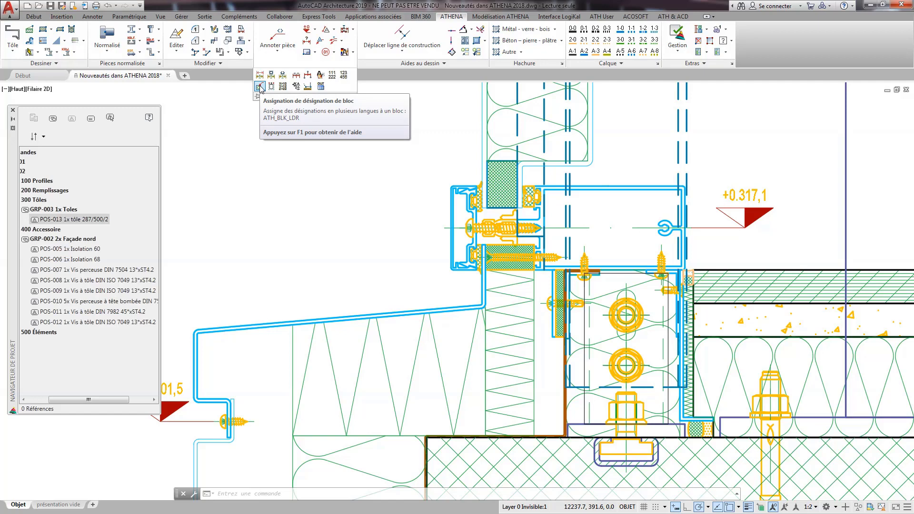
click(259, 87)
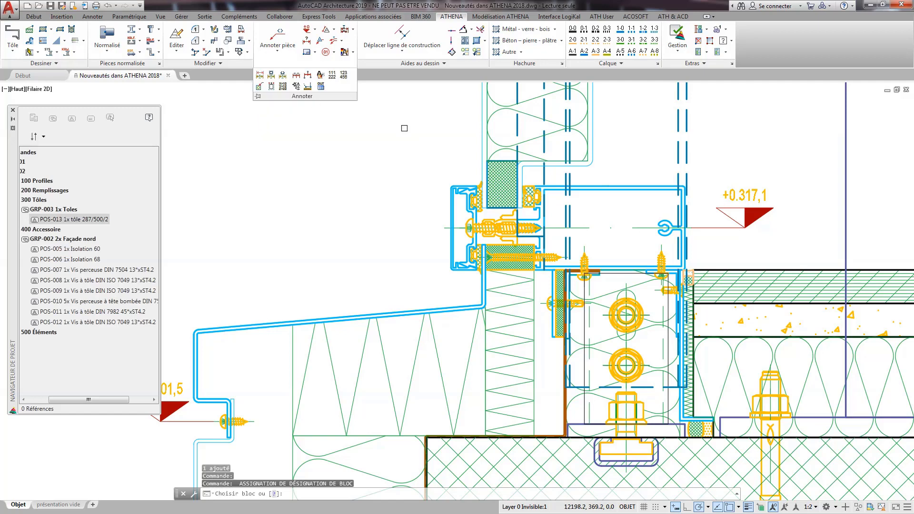
click(595, 190)
drag(702, 177, 372, 138)
click(398, 192)
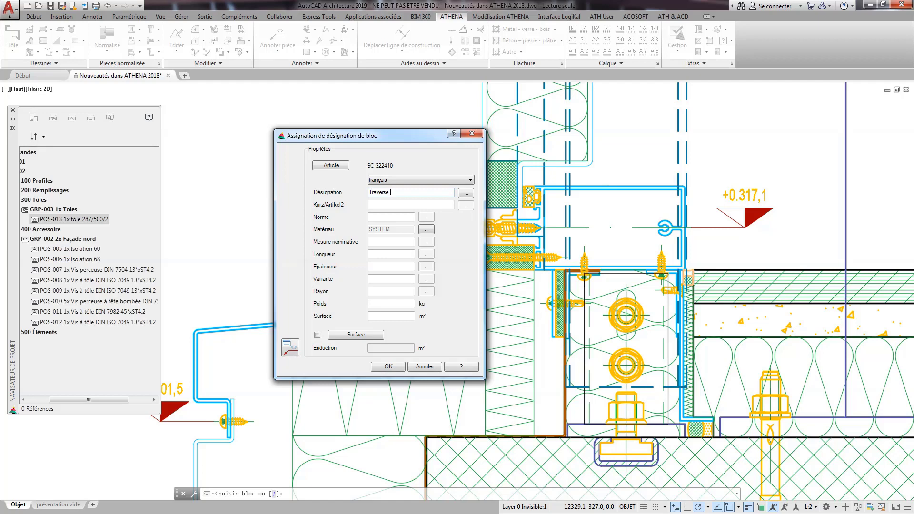
key(Tab)
Enter 322410 as the transom block's Kurz/Artikel2 and the manufacturer's name as its Norme.
click(403, 217)
click(390, 204)
text(322410)
key(Tab)
click(384, 216)
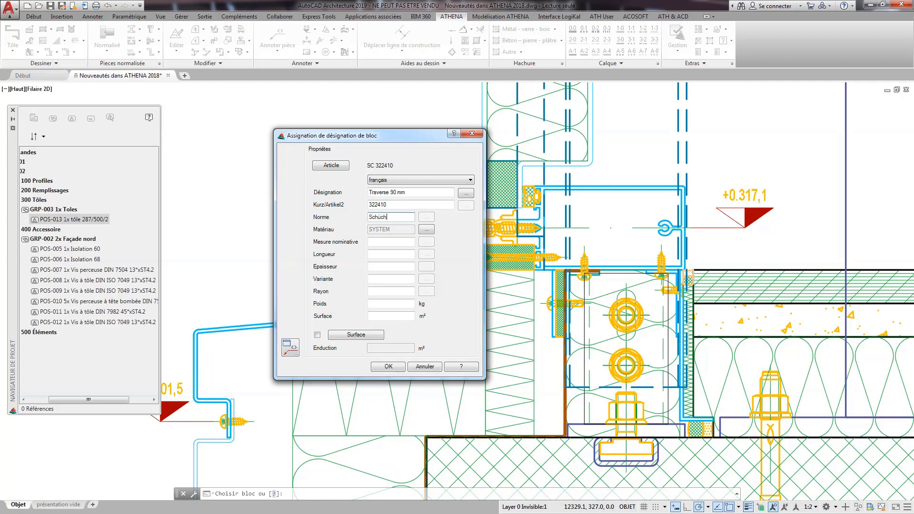
Complete the transom block's remaining length, variant and weight properties and apply the designation assignment.
key(Tab)
click(388, 255)
key(Tab)
click(404, 278)
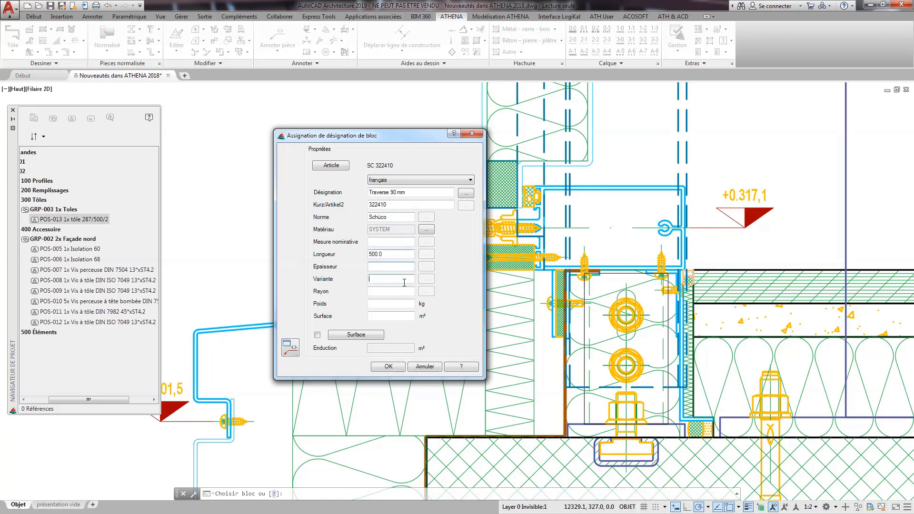
click(383, 304)
key(Tab)
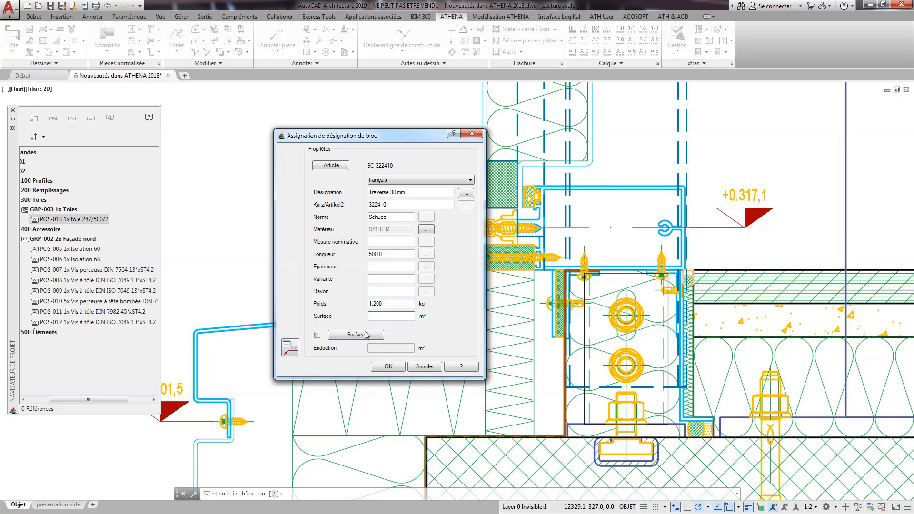
click(391, 366)
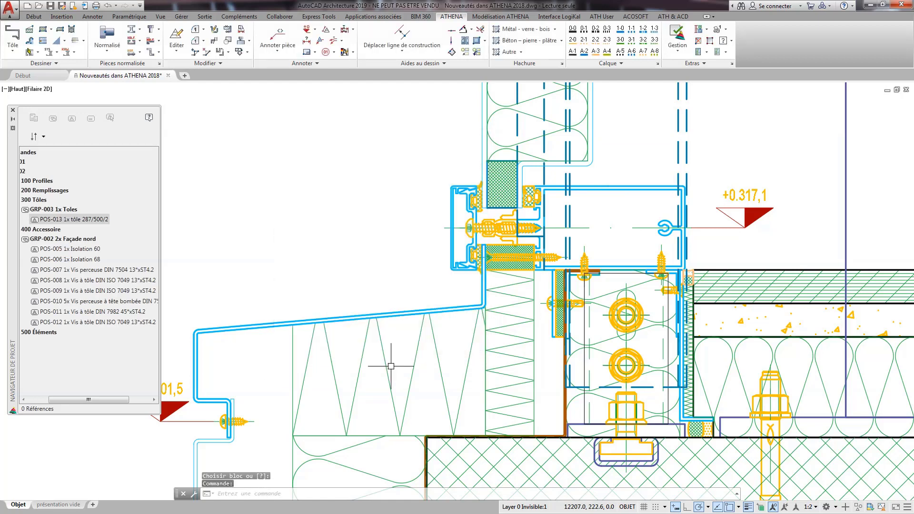
Create a new group under 500 Éléments with the French Désignation Traverses and a piece count of 5.
click(37, 332)
right_click(36, 332)
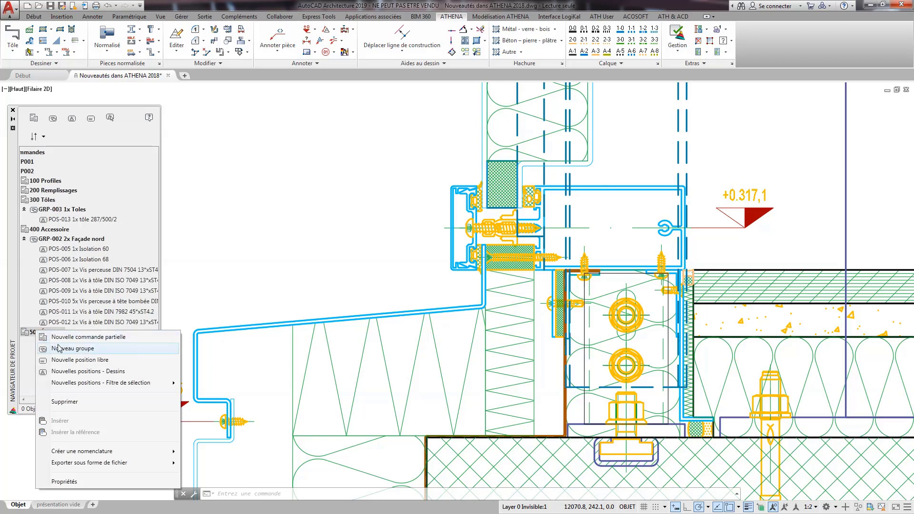
click(58, 348)
click(448, 247)
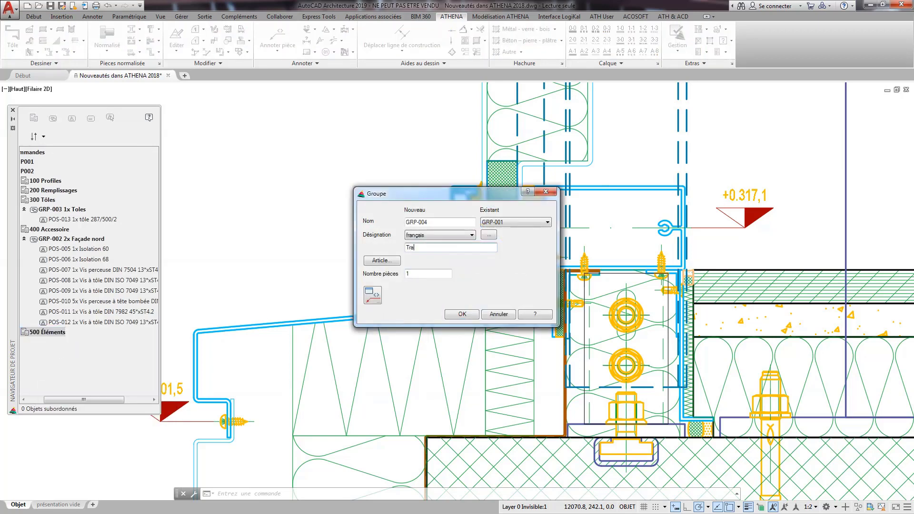
text(Traverses)
key(Tab)
key(Tab)
text(5)
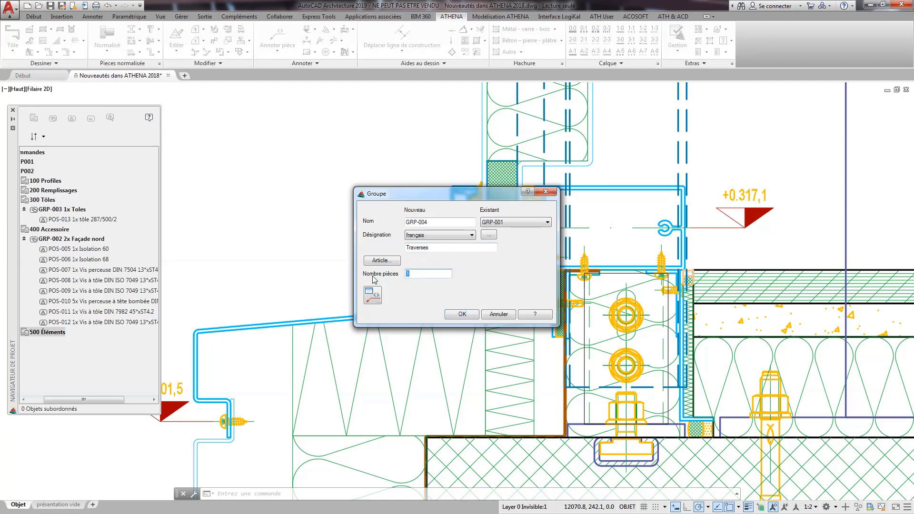
click(458, 315)
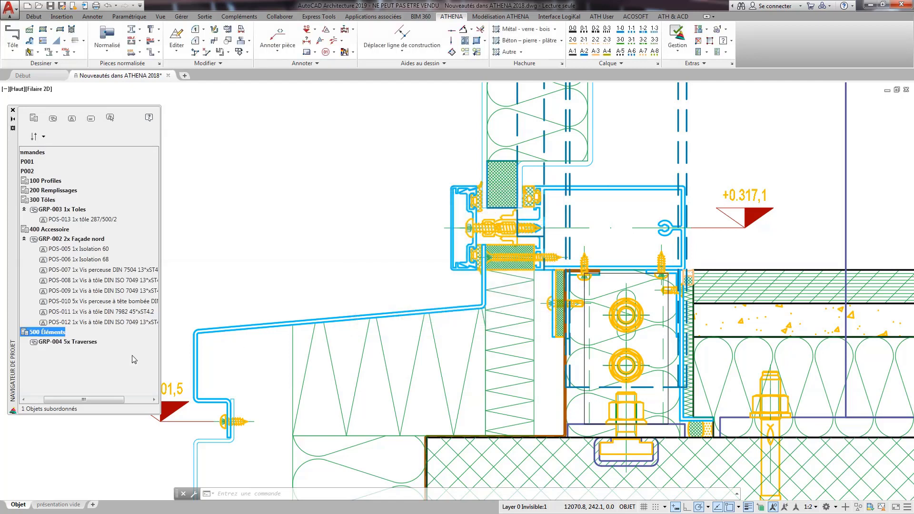
Add the transom profile from the drawing as a new position in the Traverses group of the project navigator.
click(71, 341)
right_click(79, 346)
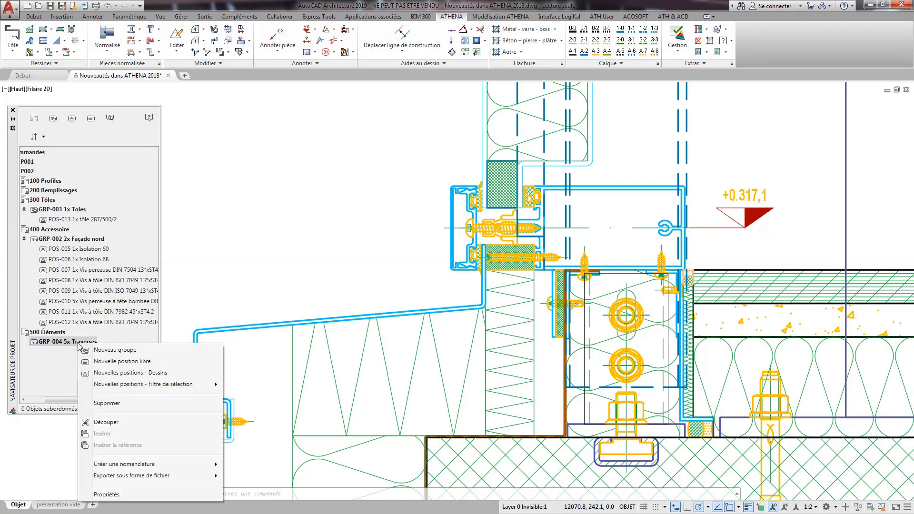
click(119, 373)
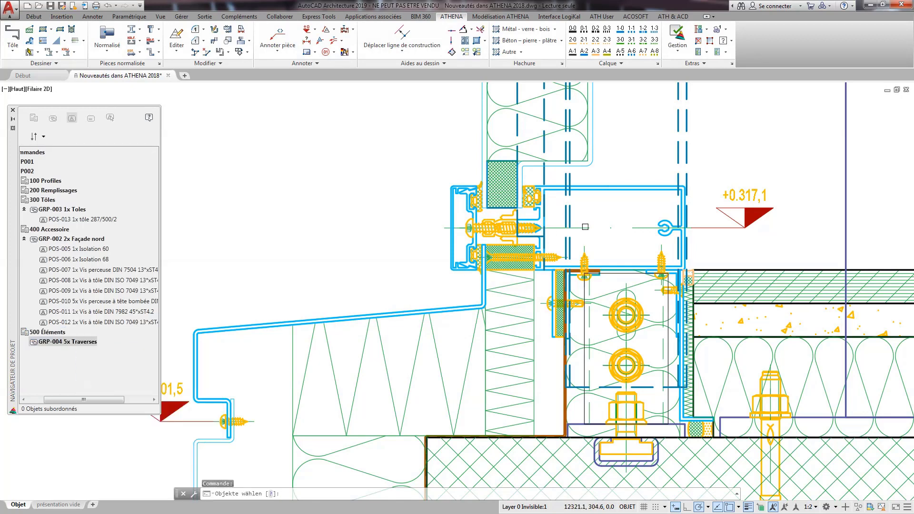
click(601, 192)
key(Return)
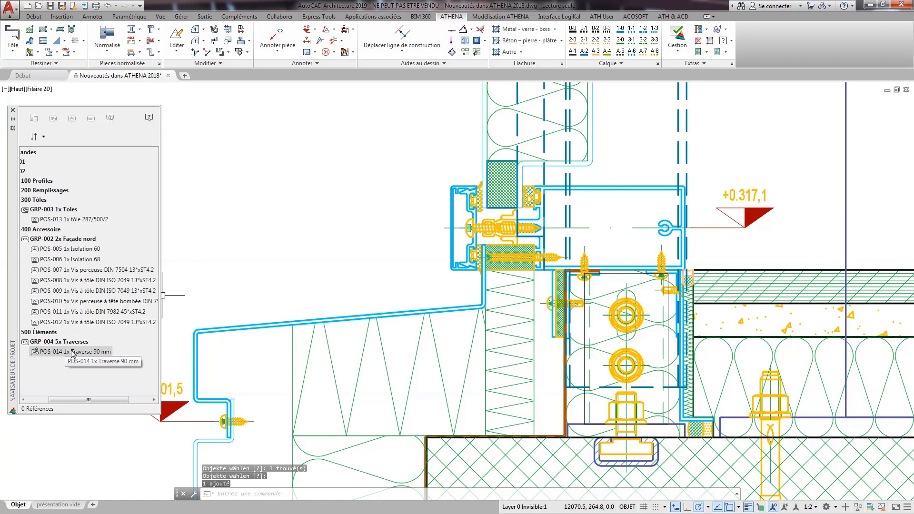
click(40, 399)
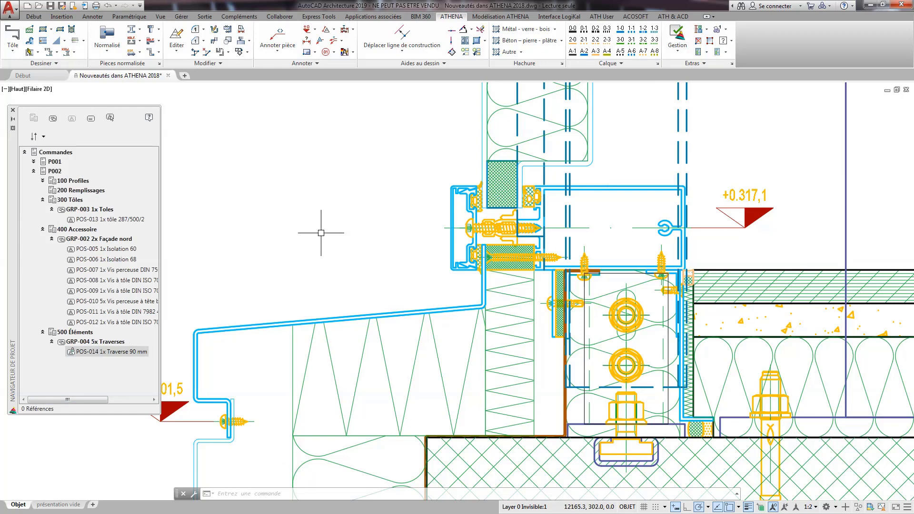
scroll(266, 227, down, 5)
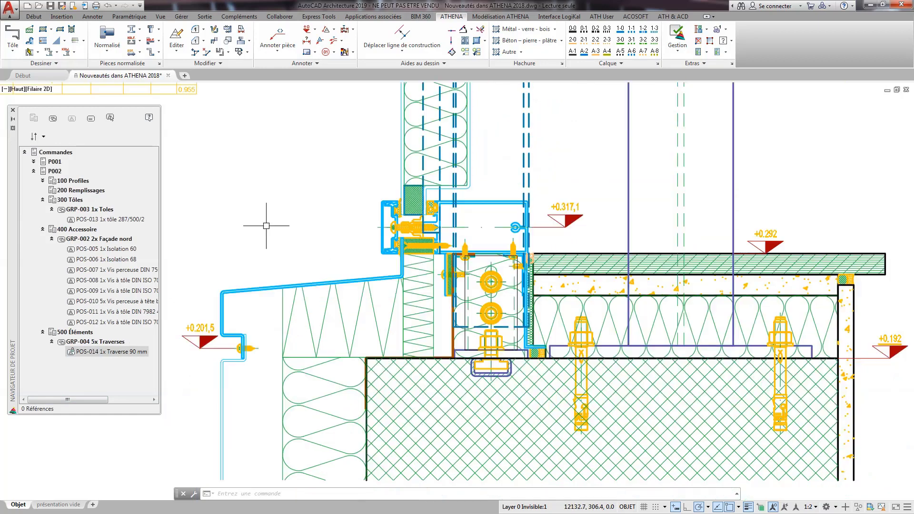
middle_drag(269, 223, 319, 243)
scroll(319, 244, down, 3)
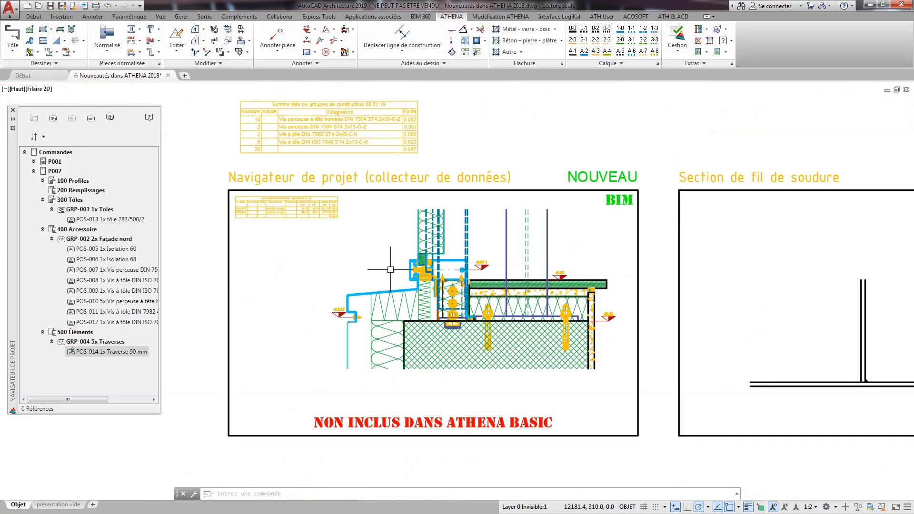
scroll(460, 255, up, 1)
scroll(460, 255, up, 2)
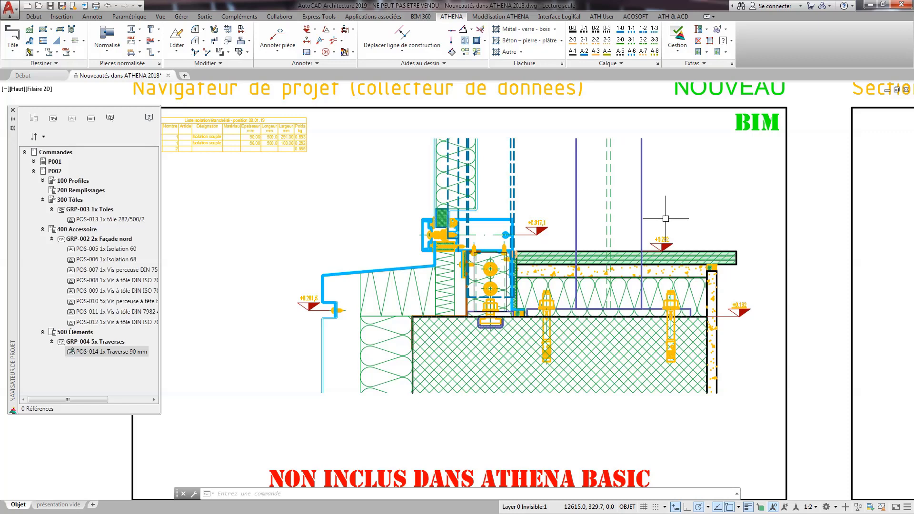
Expand order P001, collapse the Façade nord and Traverses groups, and select the partial order A01 Fênetre.
click(33, 162)
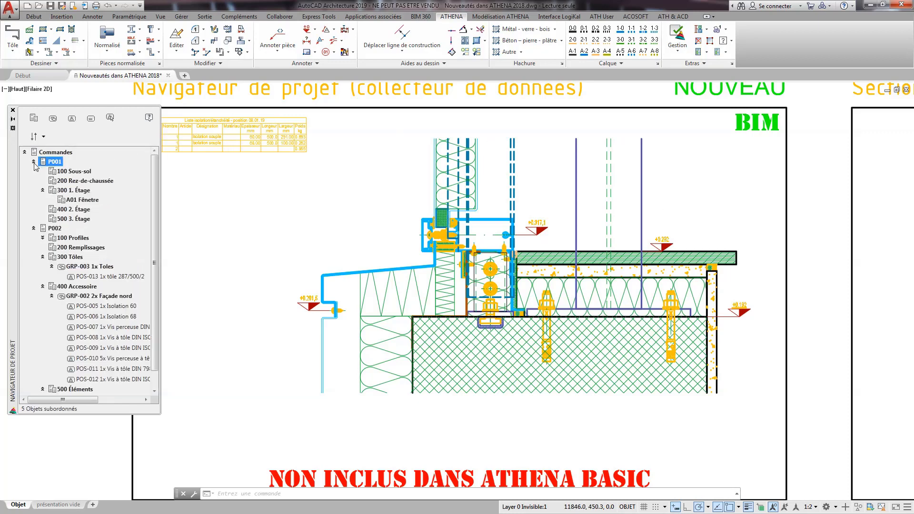
click(52, 297)
click(53, 315)
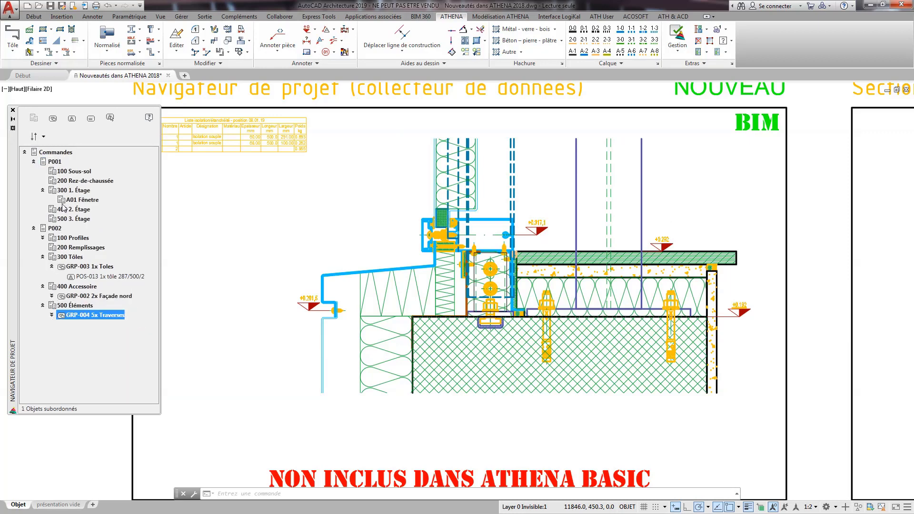
click(70, 201)
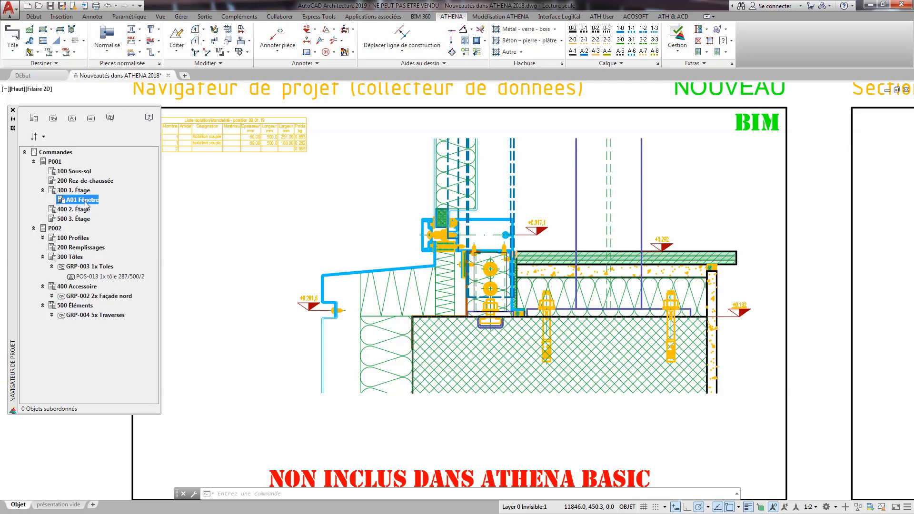
Close the project navigator and bring the Section de fil de soudure example into view.
middle_drag(758, 201, 240, 203)
click(13, 110)
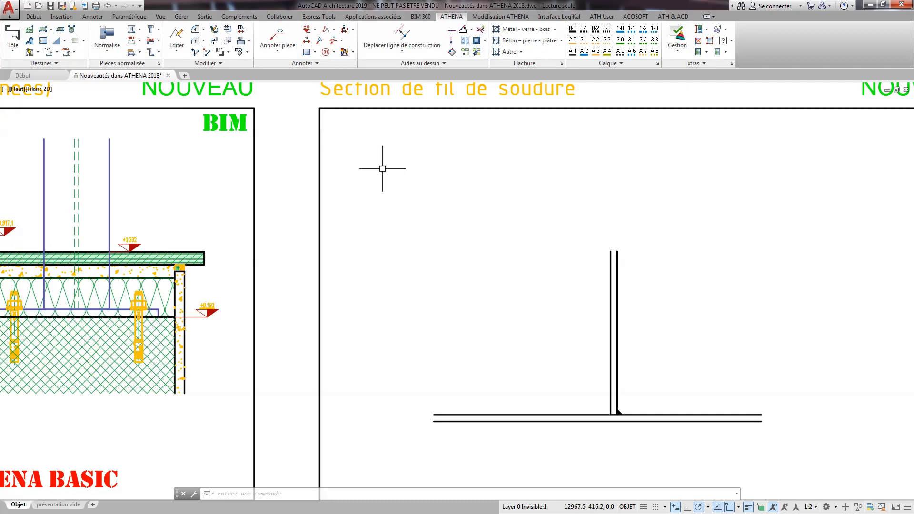
mouse_move(461, 204)
middle_down()
mouse_move(333, 235)
mouse_move(274, 233)
middle_up()
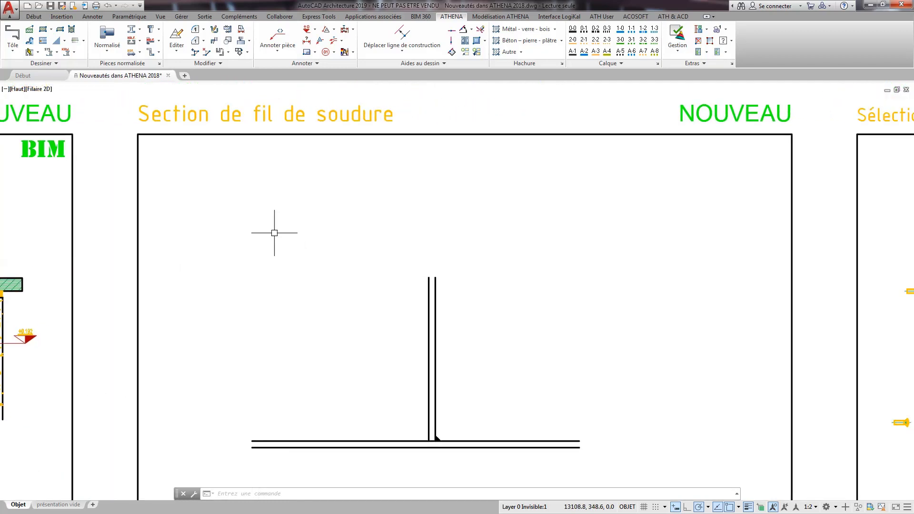
scroll(275, 233, down, 1)
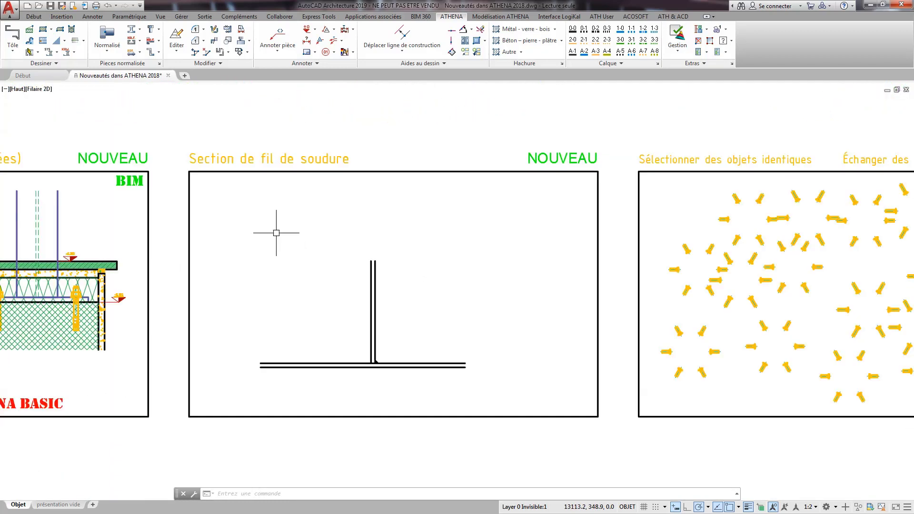
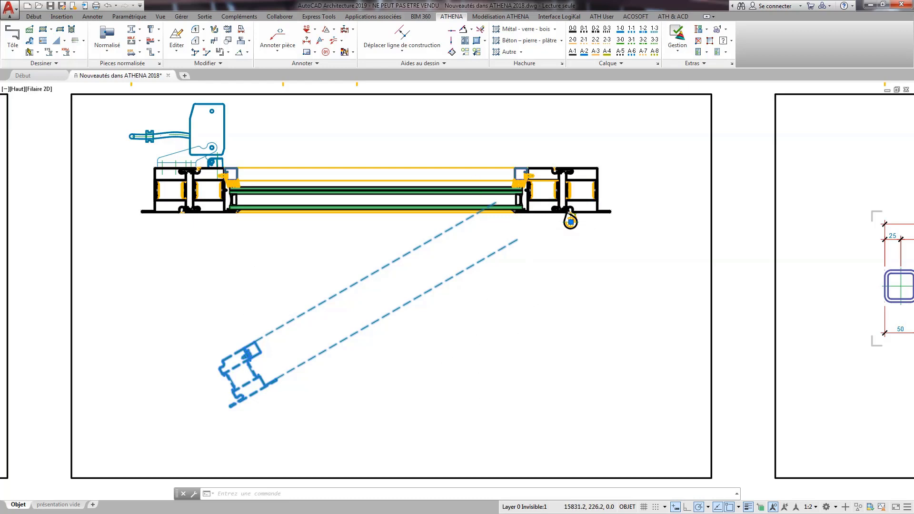
key(Escape)
click(558, 229)
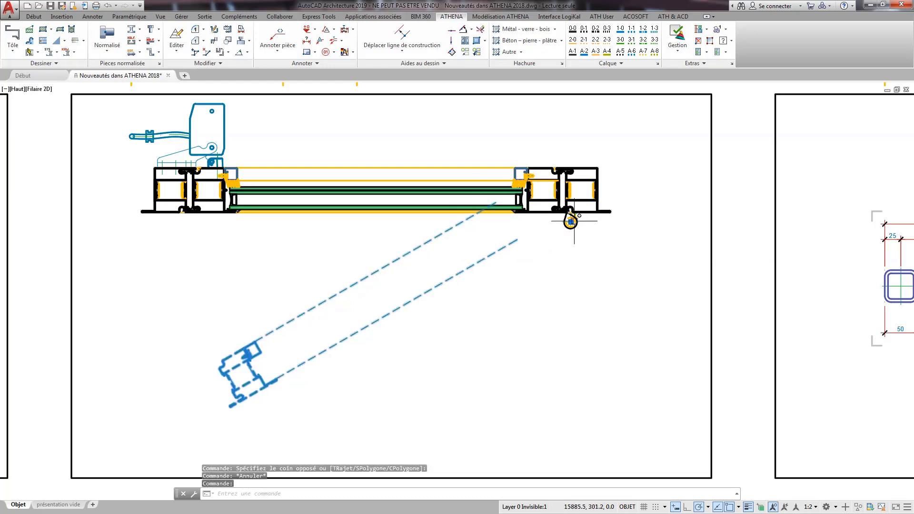
click(570, 222)
key(space)
key(space)
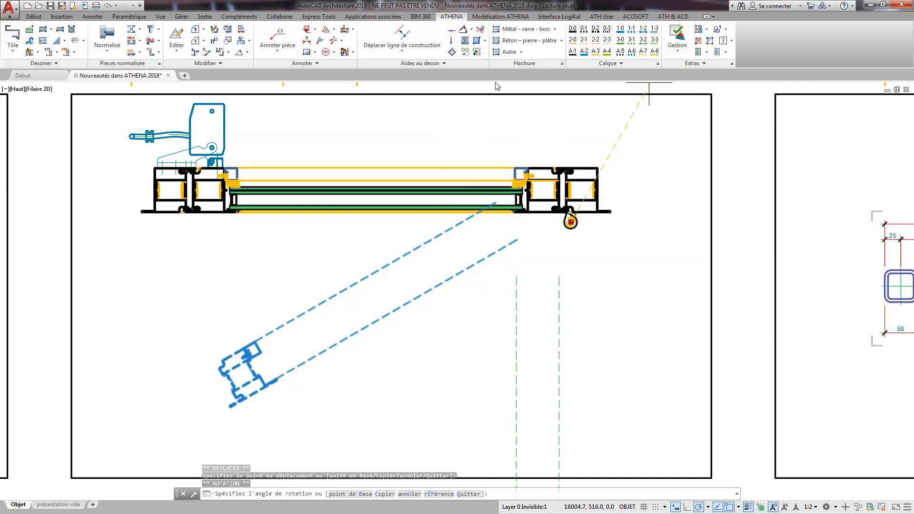
key(Escape)
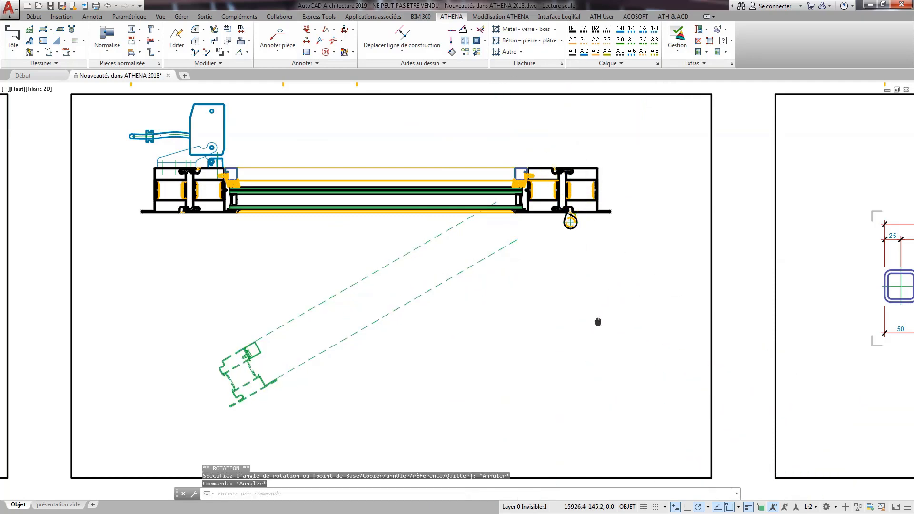
Configure the Détail - copier fenêtre command for présentation vide with scale 1:2, distance 0, no separation line and synchronised viewports.
middle_drag(597, 322, 414, 343)
middle_drag(679, 300, 296, 306)
scroll(299, 307, down, 2)
scroll(350, 310, up, 2)
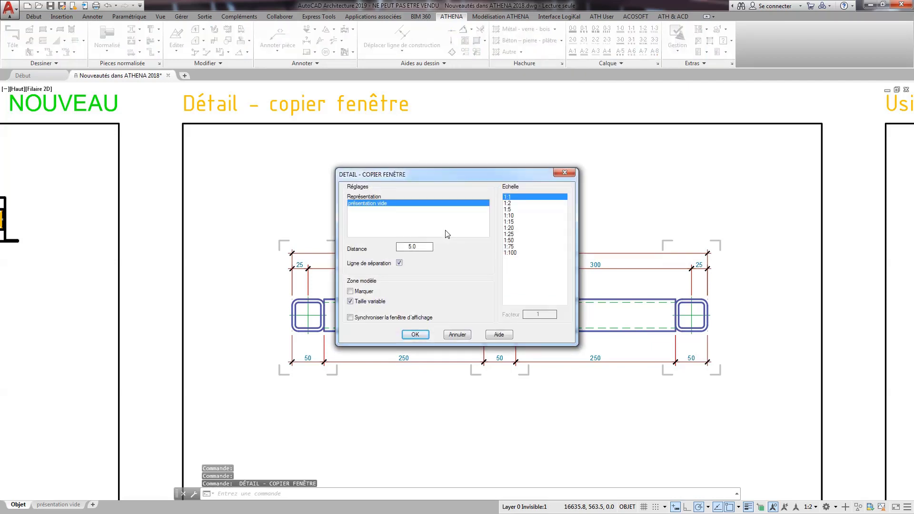
click(509, 203)
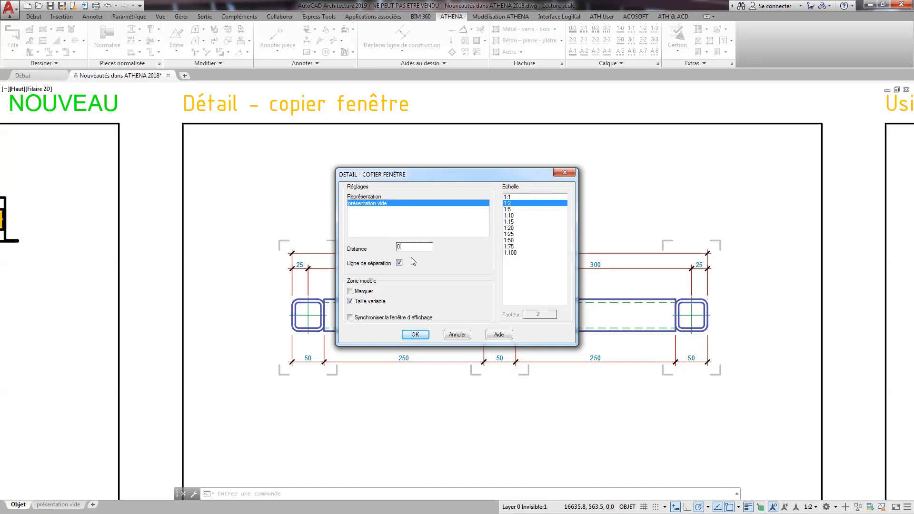
key(Tab)
key(space)
click(350, 318)
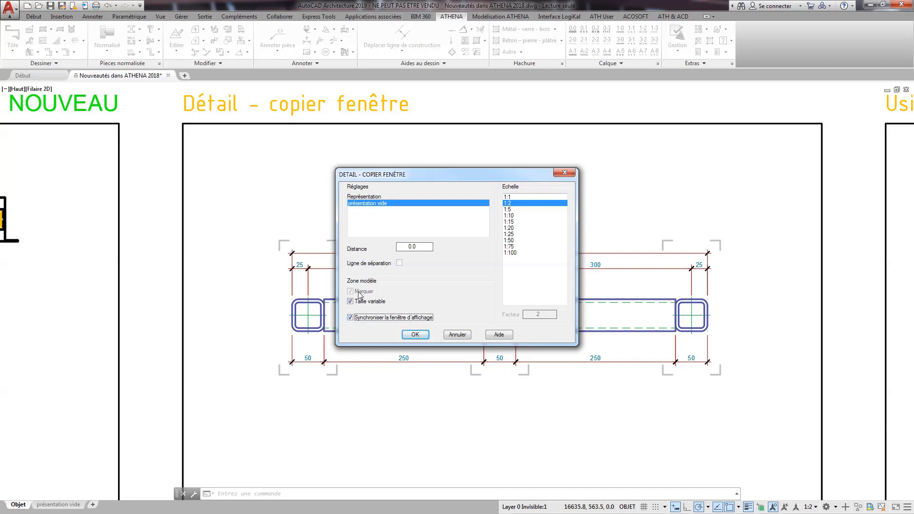
click(415, 334)
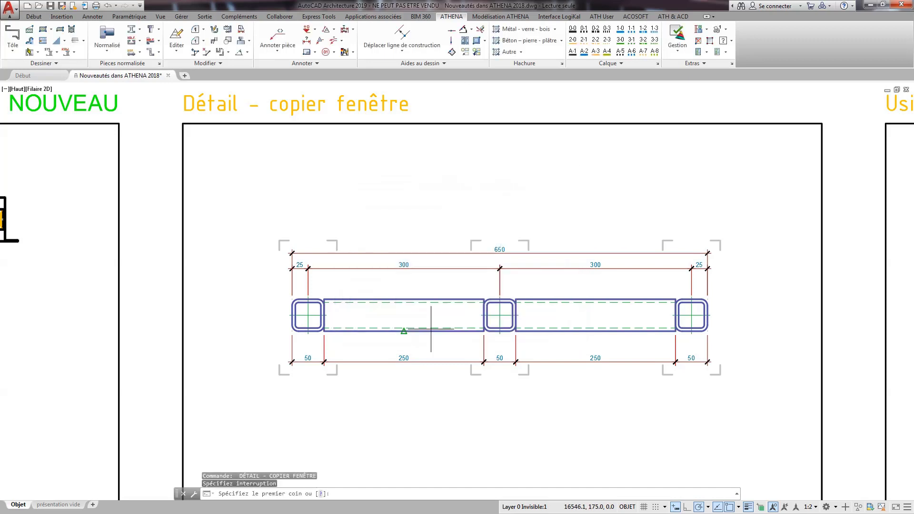
Frame the left tube as the first detail window and add a window of width 20 at the middle of the left beam.
click(280, 240)
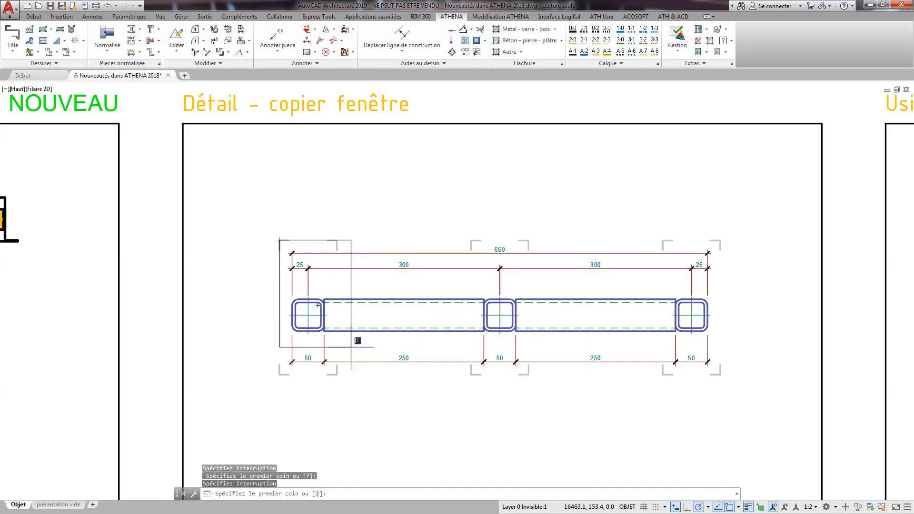
click(337, 373)
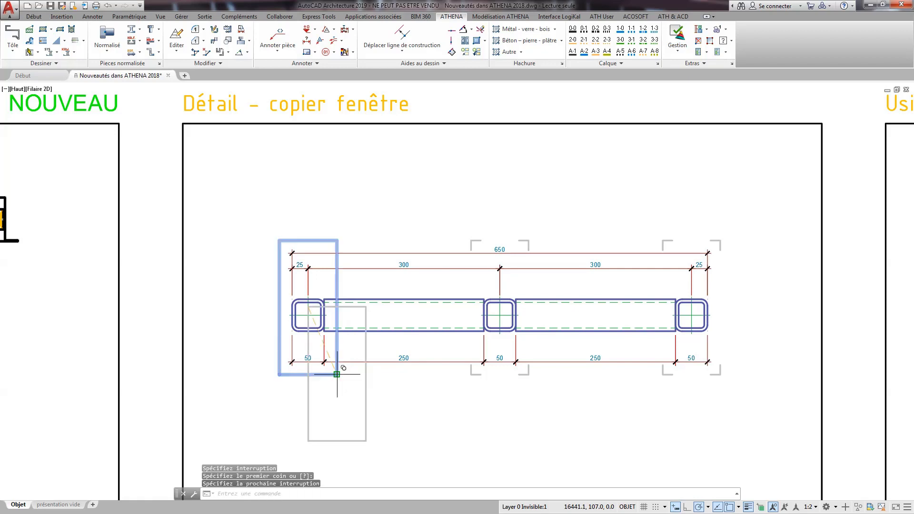
click(404, 299)
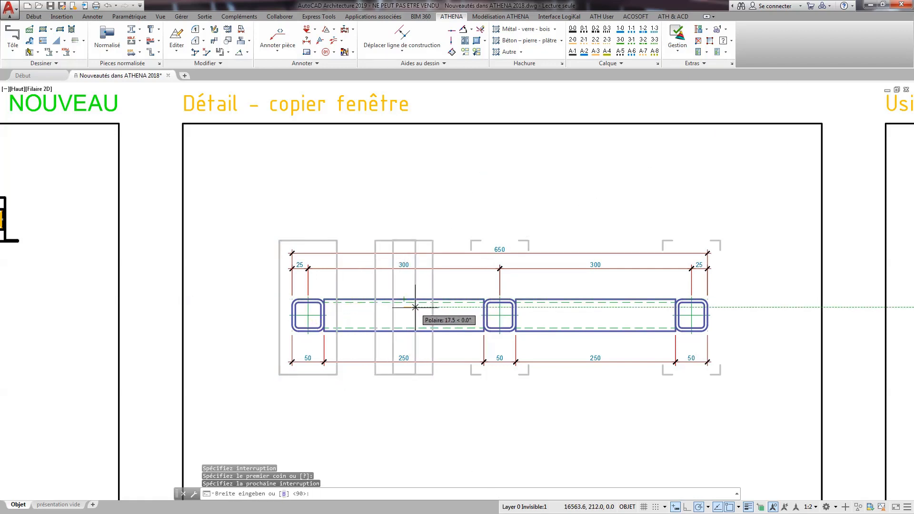
text(20)
key(Return)
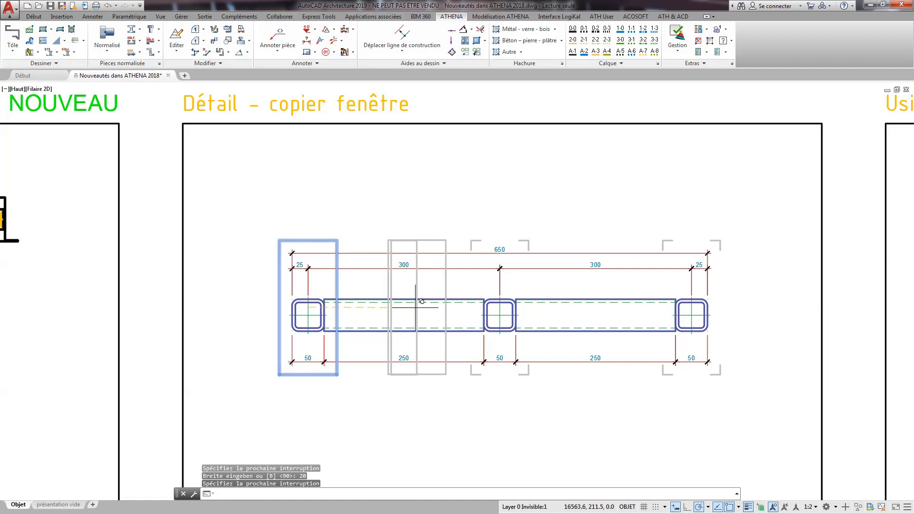
Add a detail window of default width at the middle tube's centre and one of width 20 at the right beam's middle.
click(497, 314)
key(Return)
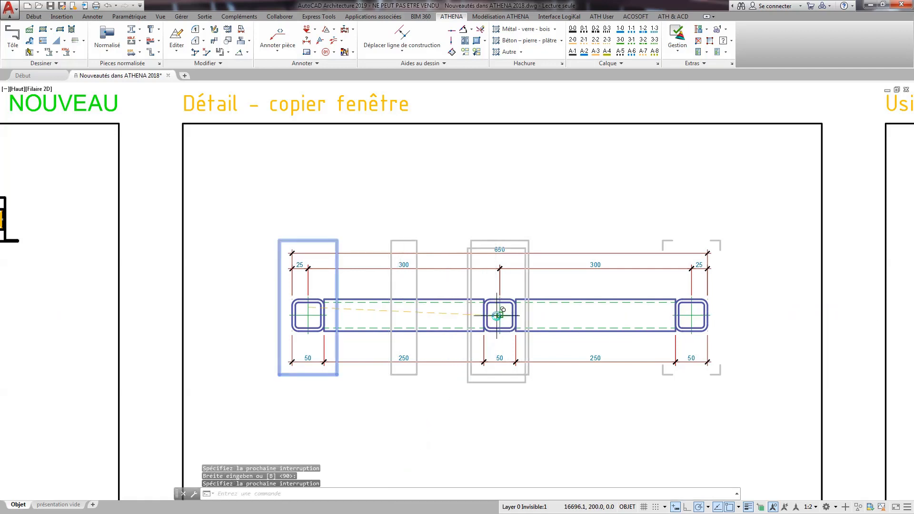
click(595, 314)
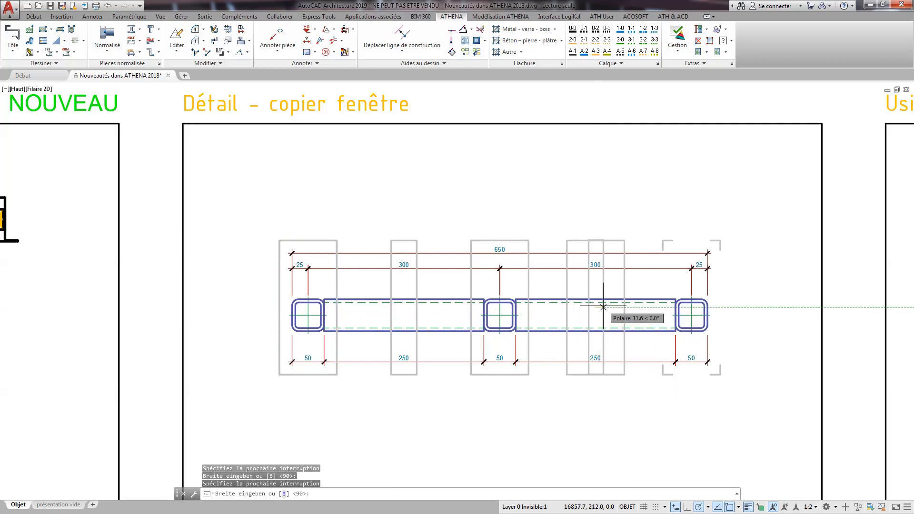
text(20)
key(Return)
Add the last detail window at the right tube with the default width and insert the viewports near the sheet's upper-left corner.
key(Return)
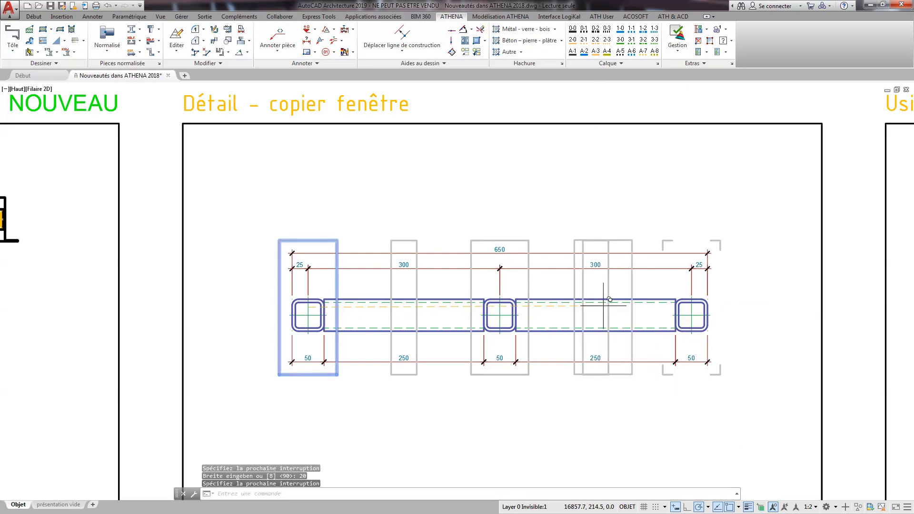
click(692, 307)
key(Return)
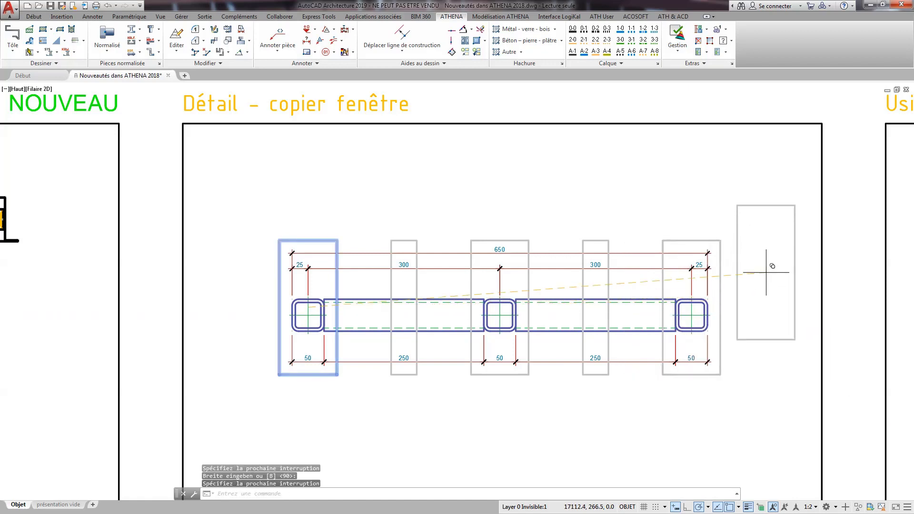
key(Return)
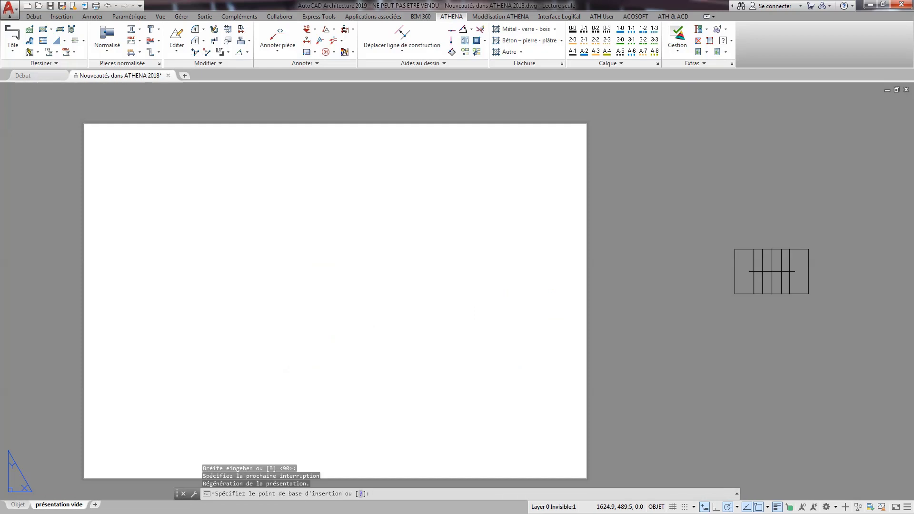
click(171, 184)
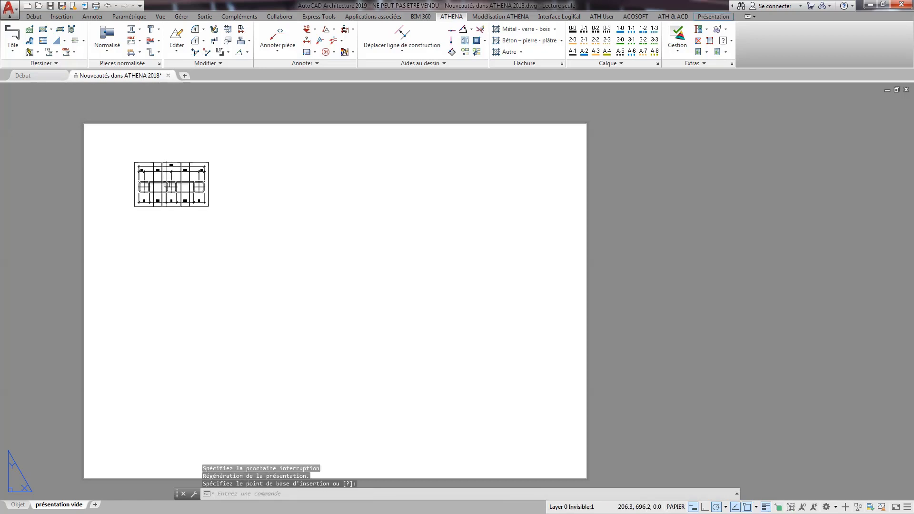
Regenerate the présentation vide layout with the inserted detail viewports.
scroll(144, 176, up, 8)
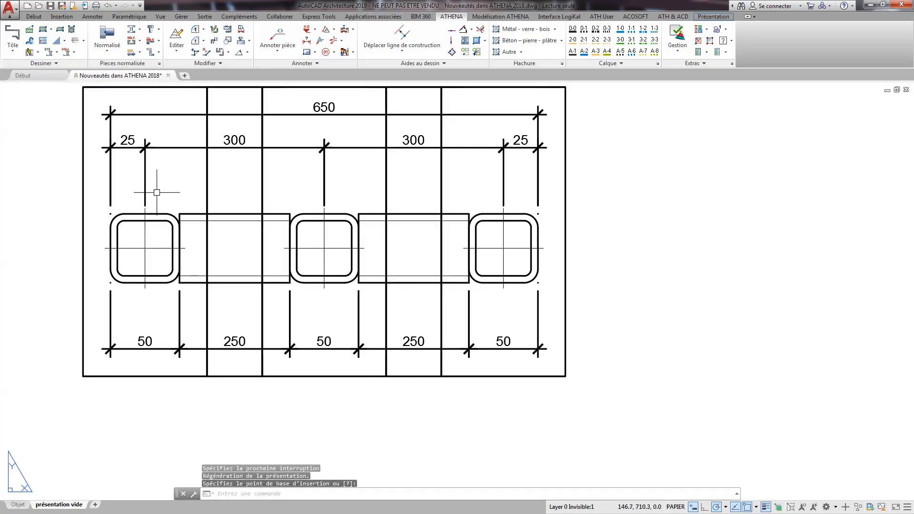
middle_drag(157, 191, 258, 243)
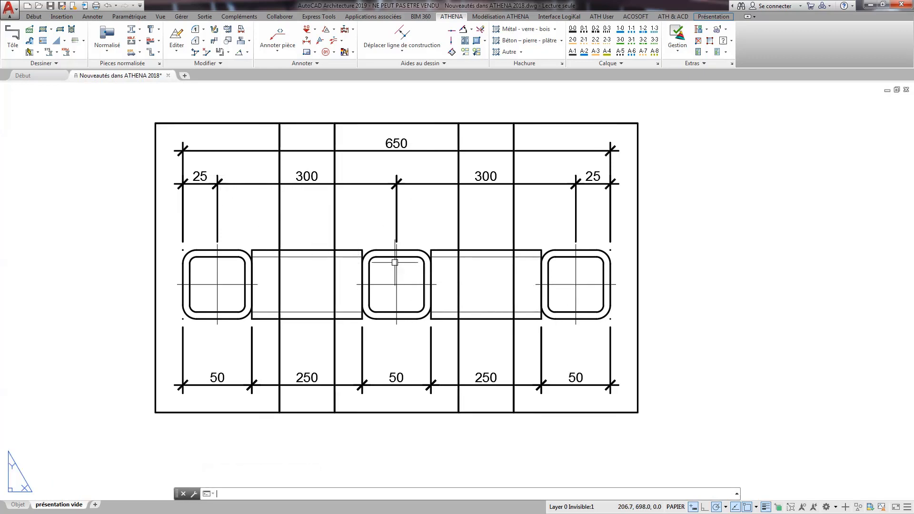
text(re)
key(Return)
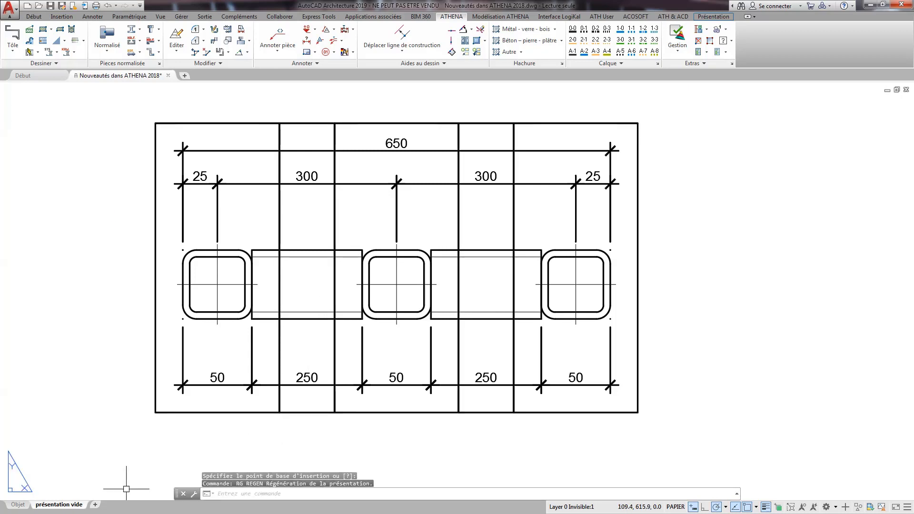
In model space, stretch the right tube, its detail window, the adjoining beam and the dimensions 100 to the right.
click(18, 505)
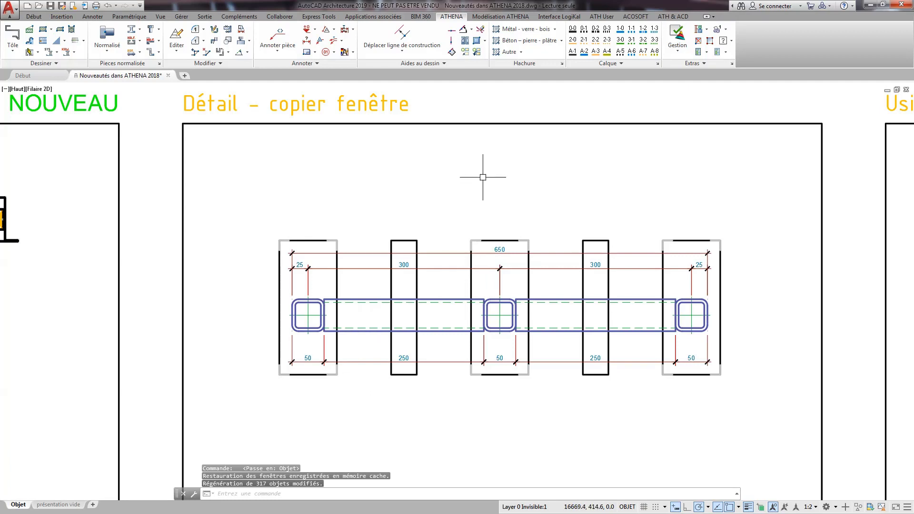
key(Escape)
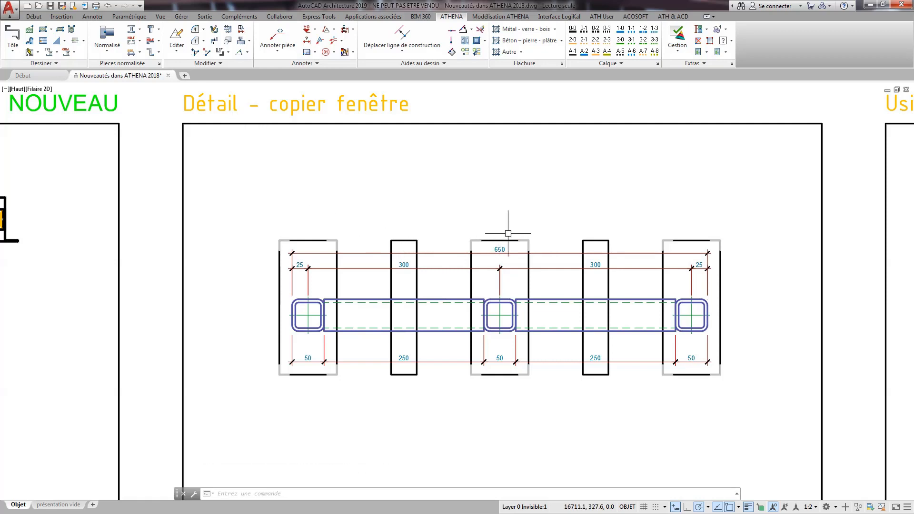
click(38, 16)
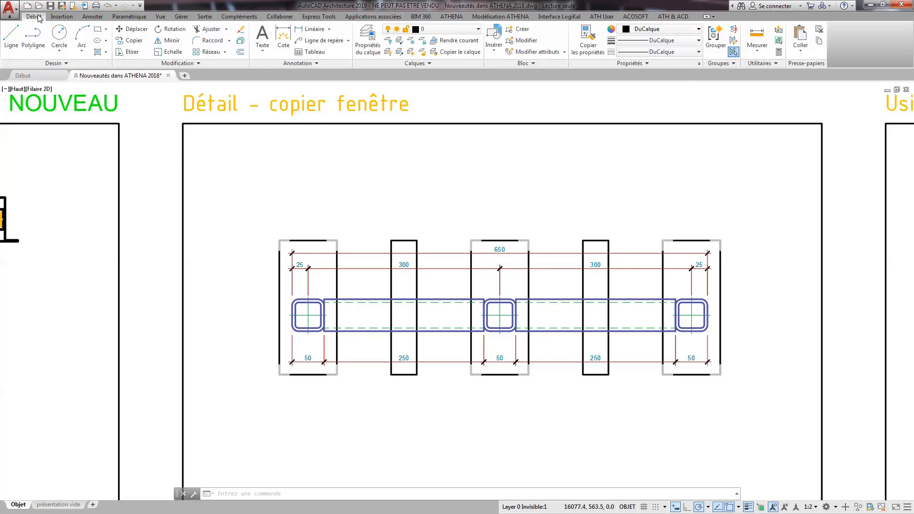
click(127, 53)
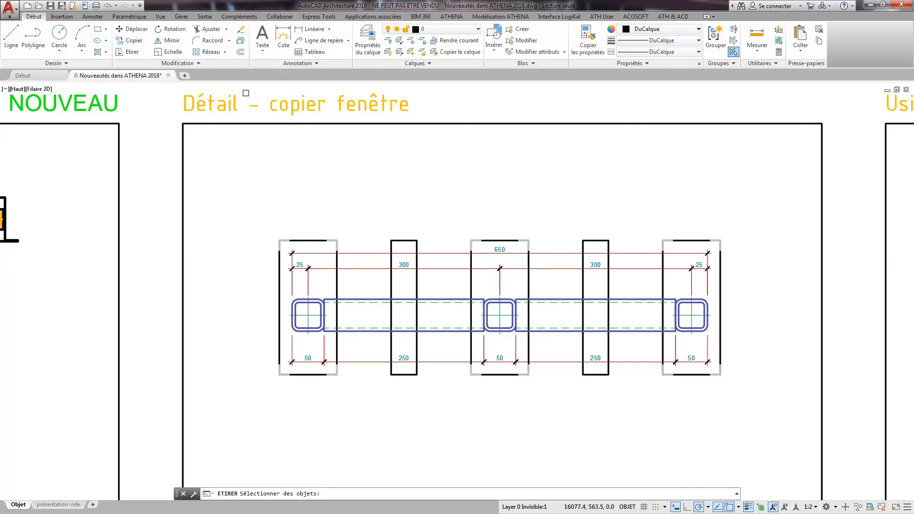
click(745, 204)
click(653, 414)
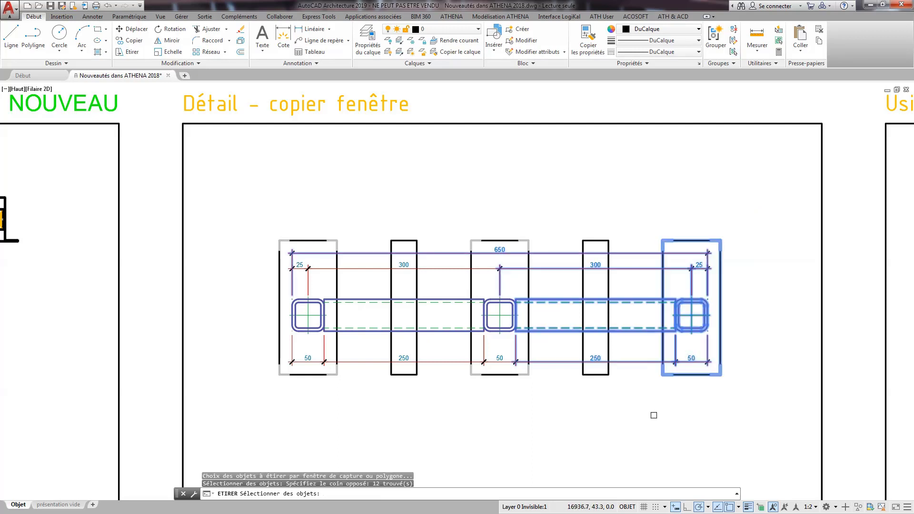
click(653, 414)
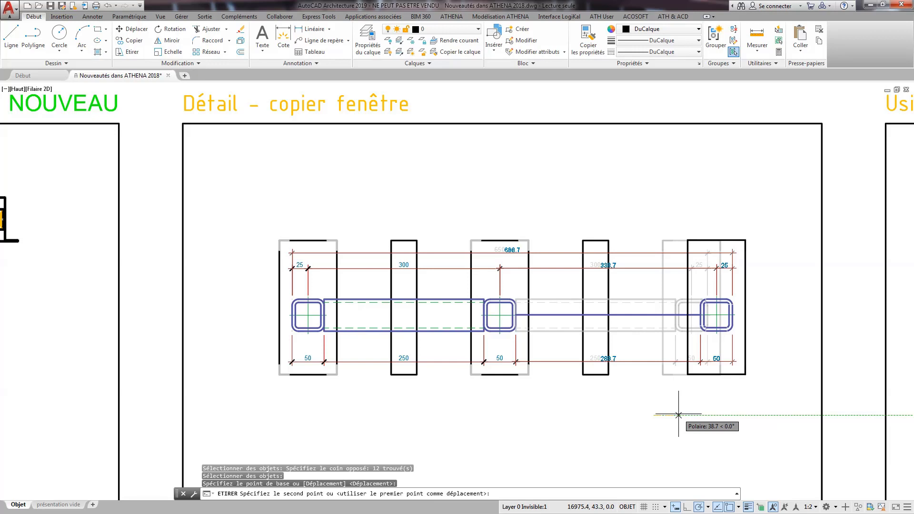
text(100)
key(Return)
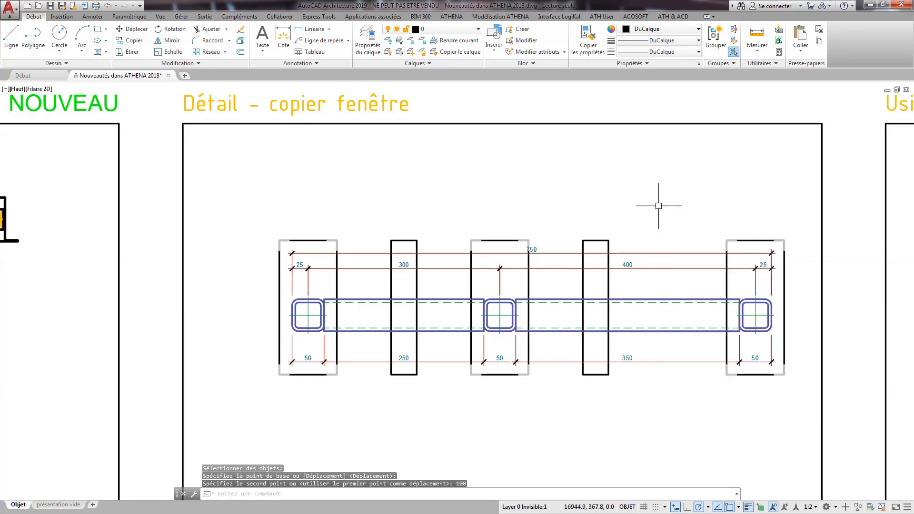
Shift the narrow detail window on the right beam 50 to the right with the Stretch command.
key(Return)
click(612, 225)
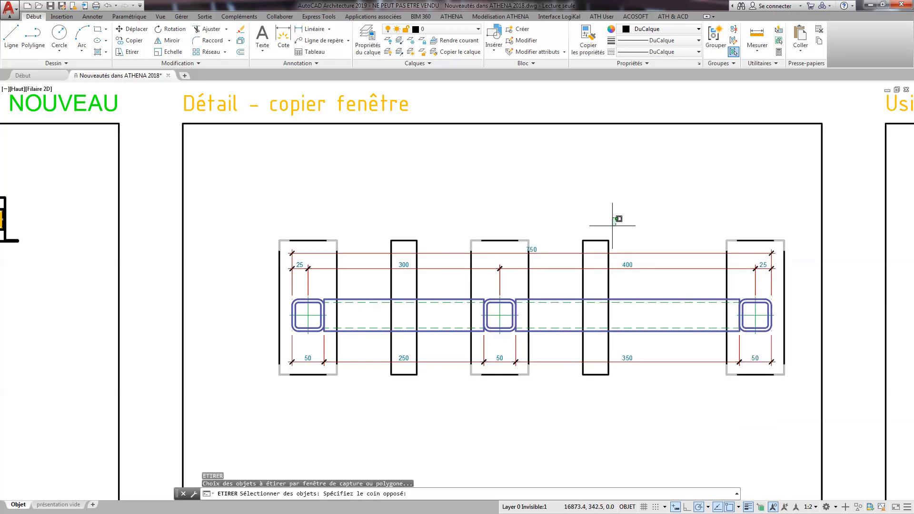
click(582, 400)
key(Return)
click(583, 406)
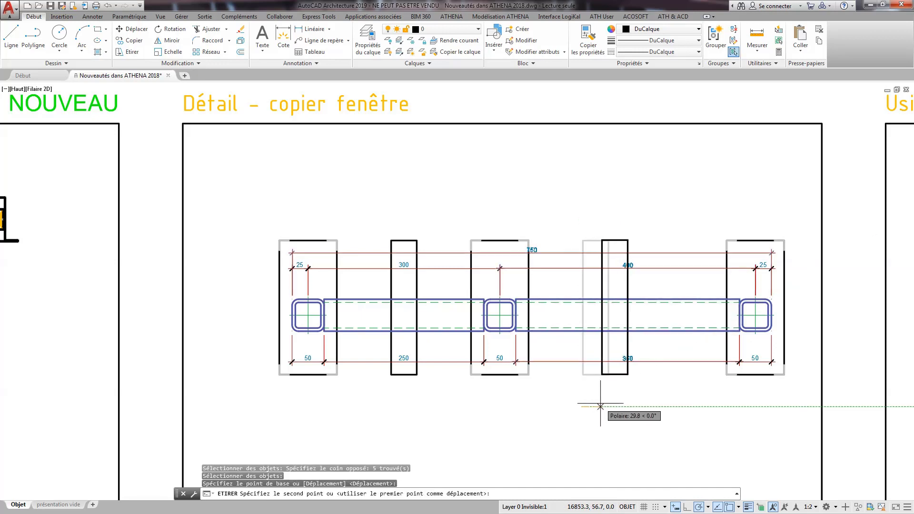
text(50)
key(Return)
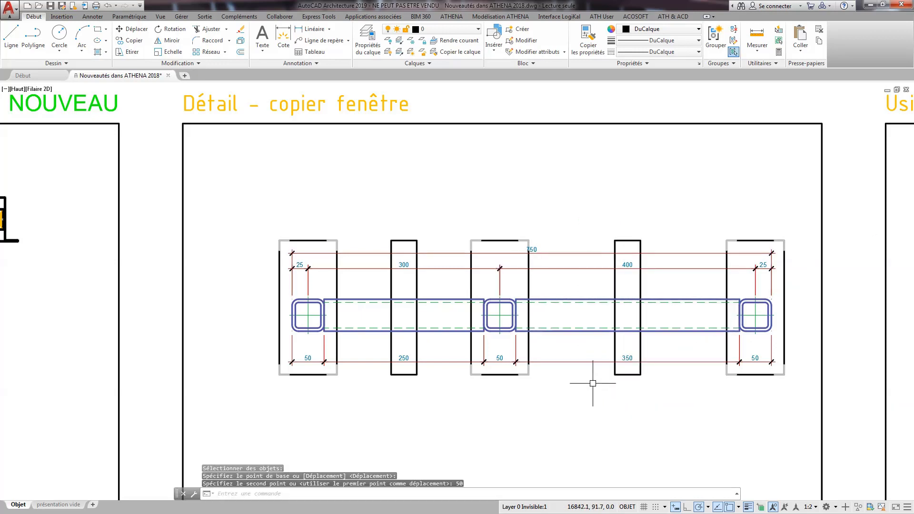
In the présentation vide layout, work inside the middle viewport to re-centre the overall dimension's text, and return to paper space.
click(72, 504)
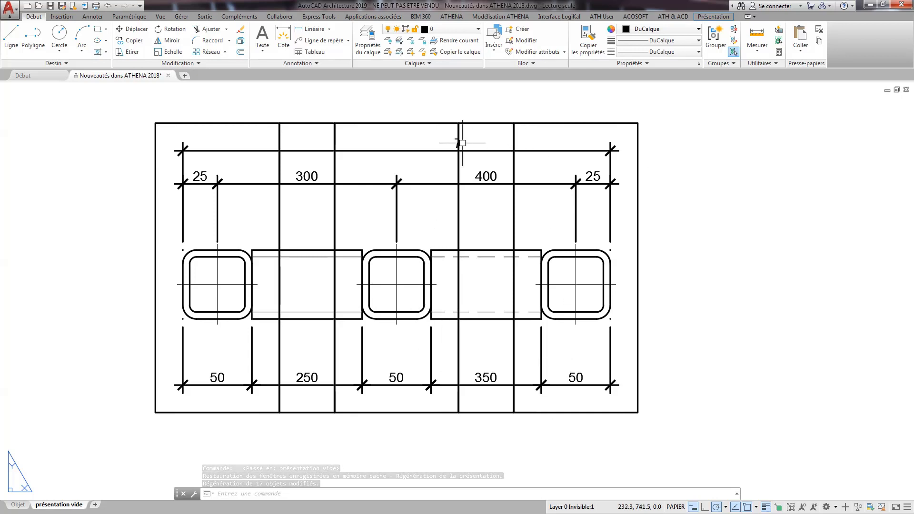
double_click(422, 139)
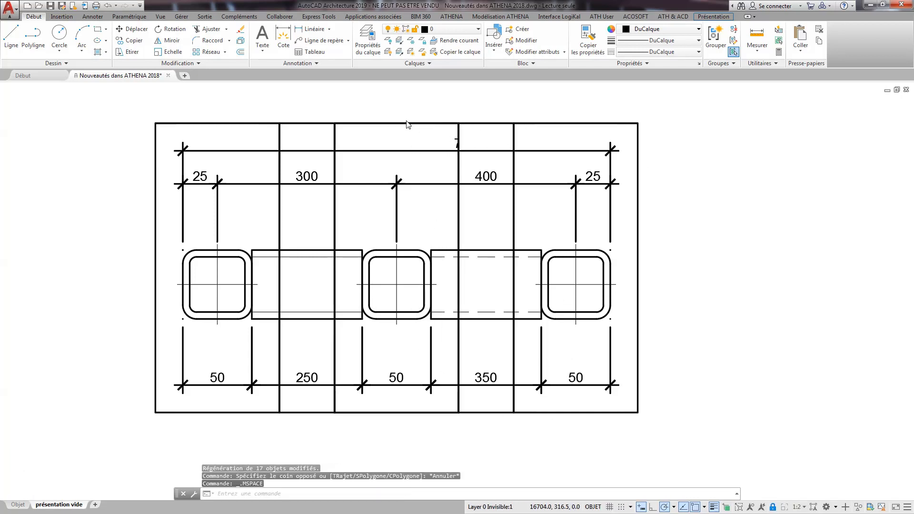
click(451, 16)
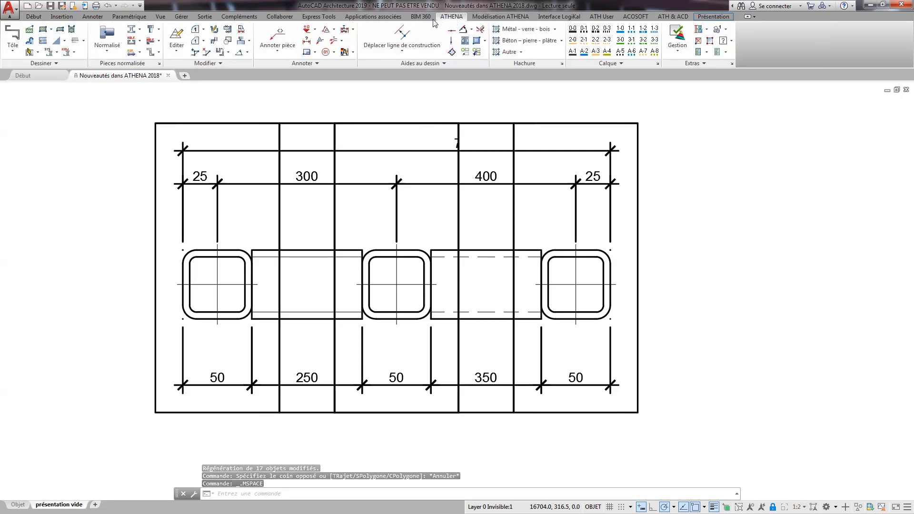
click(353, 30)
click(379, 64)
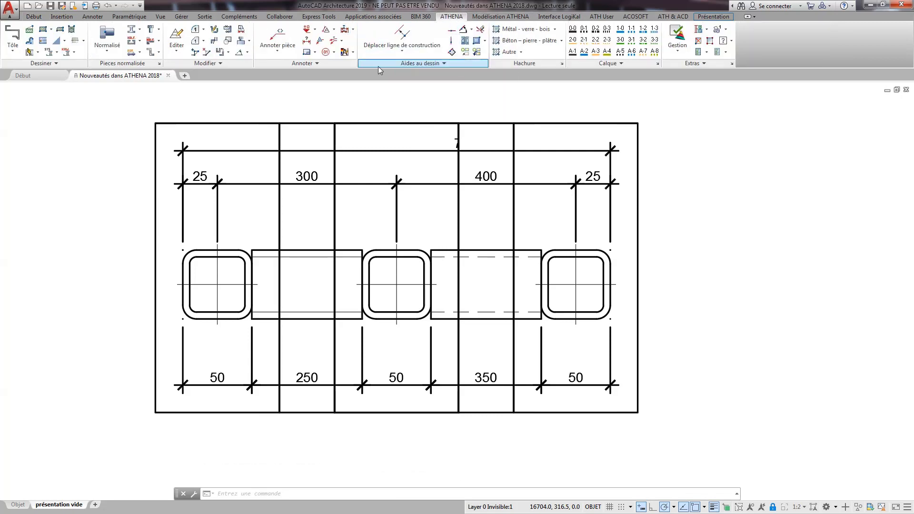
click(394, 151)
key(Return)
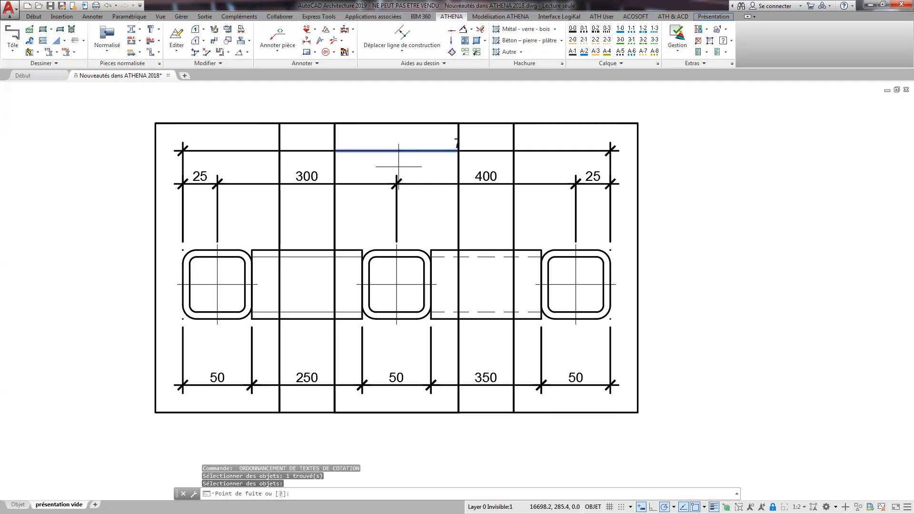
double_click(403, 96)
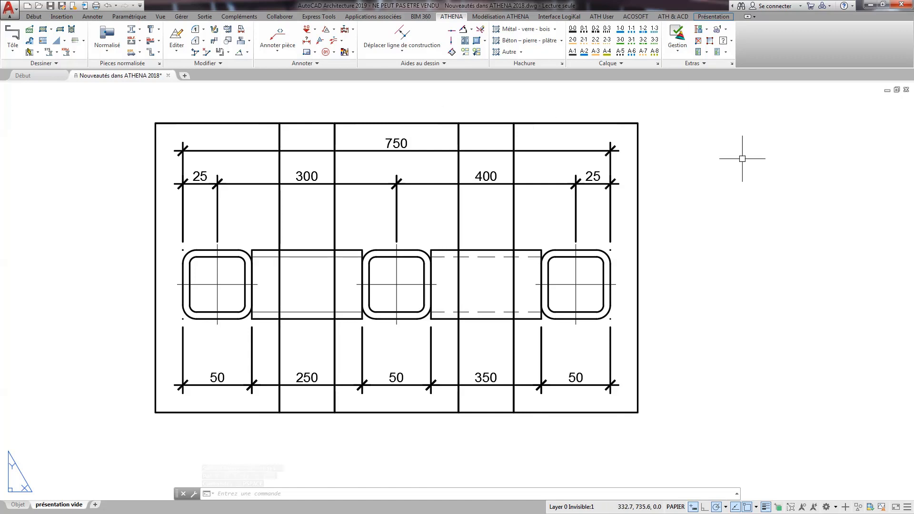
Preview the plot of the présentation vide layout, inspect the dimensioned tube assembly up close, and close the preview.
key(ctrl+p)
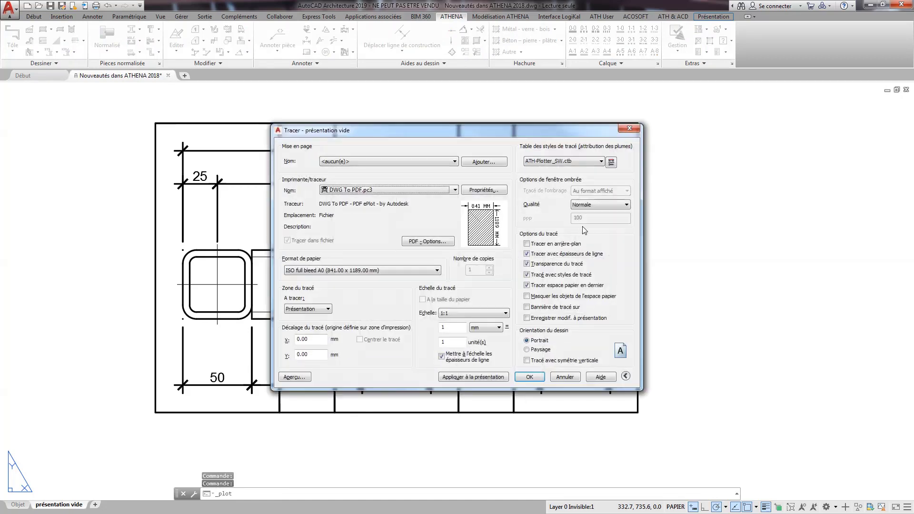
click(295, 377)
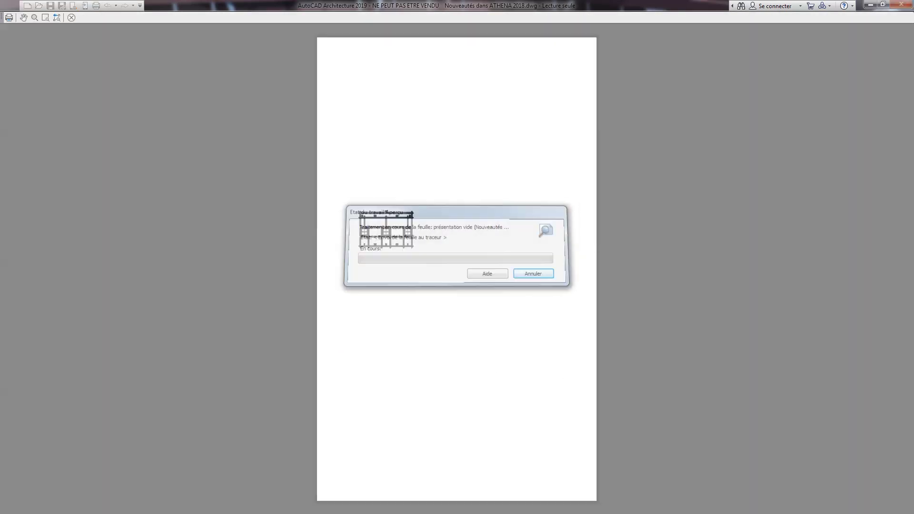
scroll(376, 238, up, 4)
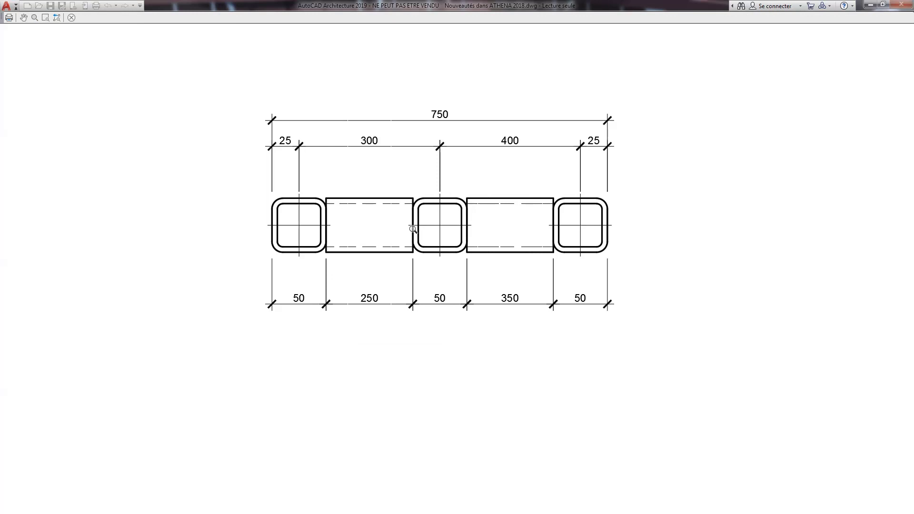
key(Escape)
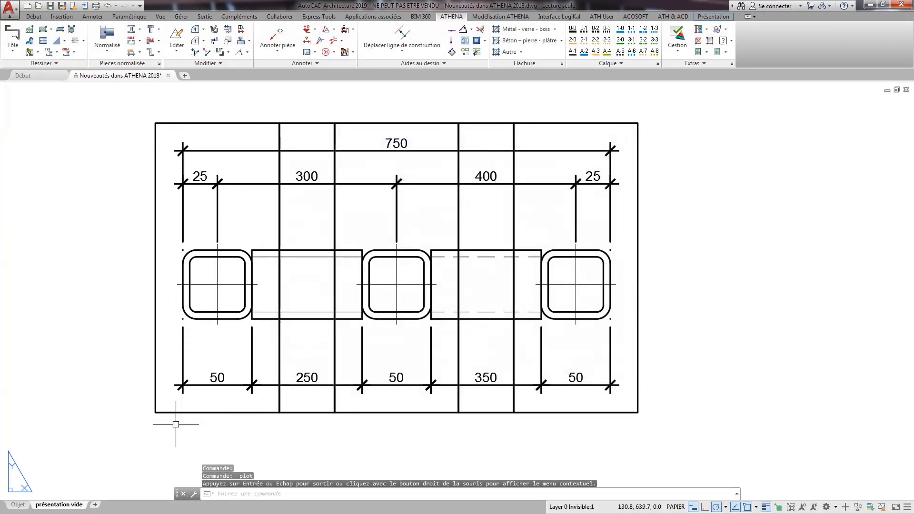
Return to model space and briefly select the detail window around the middle tube, leaving it unmodified.
click(18, 504)
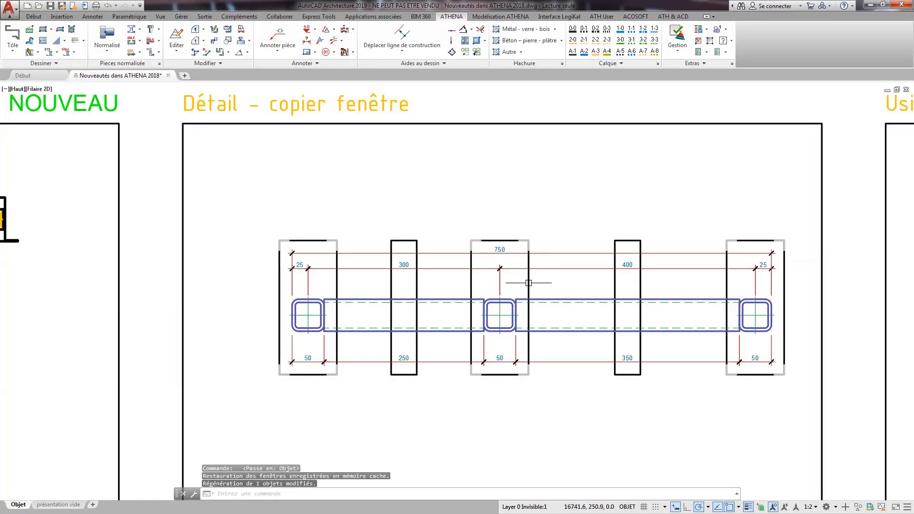
click(527, 282)
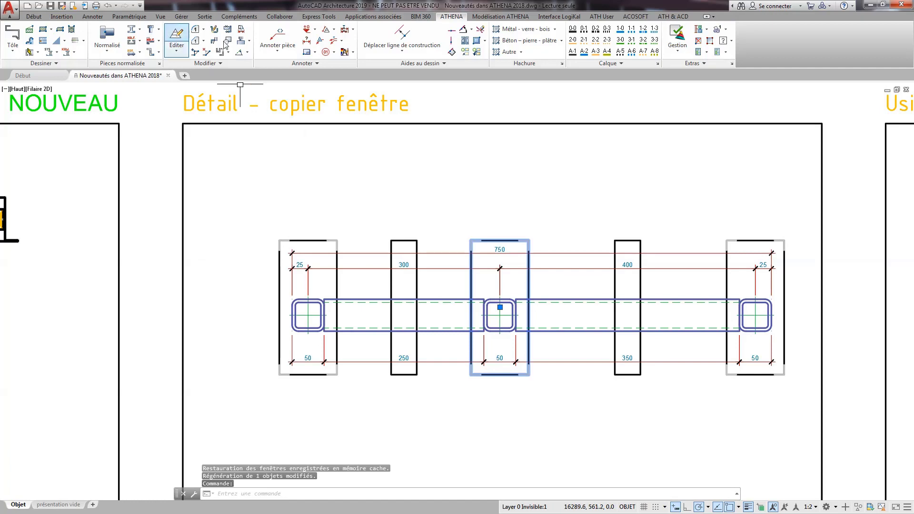
key(Escape)
Open the Usinage de tôle sheet for editing, show its Surfaces de base settings, and switch the preview to the flat development.
scroll(666, 286, down, 2)
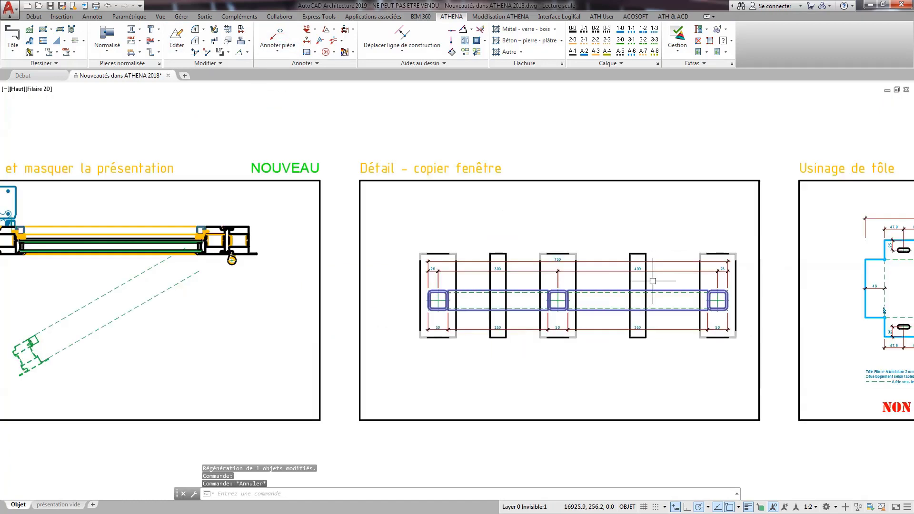
middle_drag(683, 300, 156, 302)
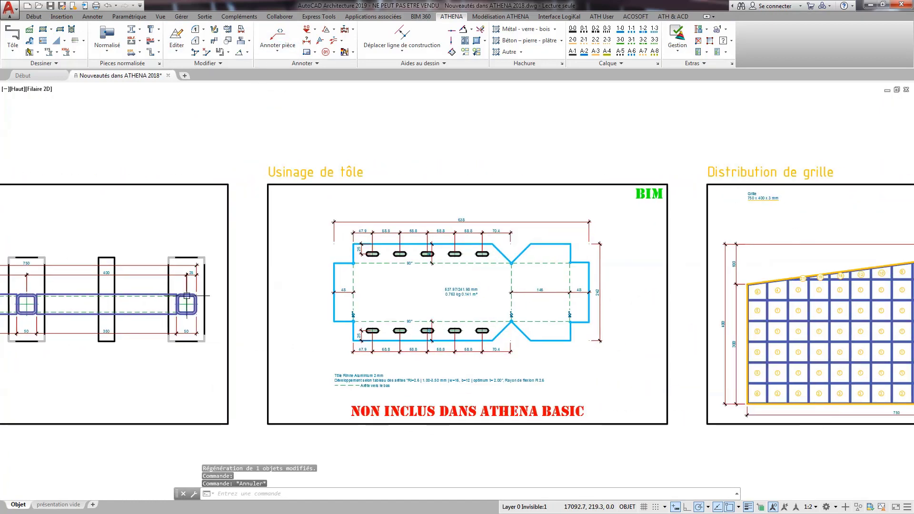
scroll(415, 300, up, 1)
scroll(422, 309, down, 1)
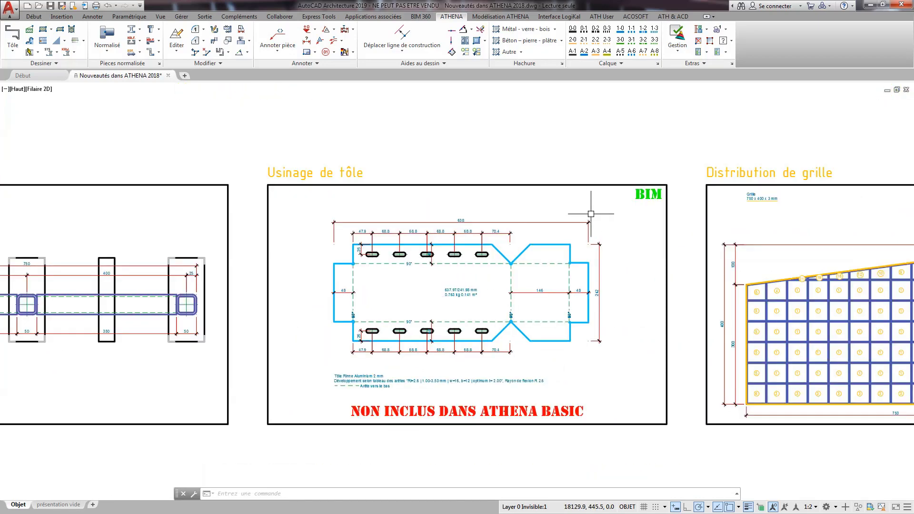
click(534, 245)
double_click(533, 245)
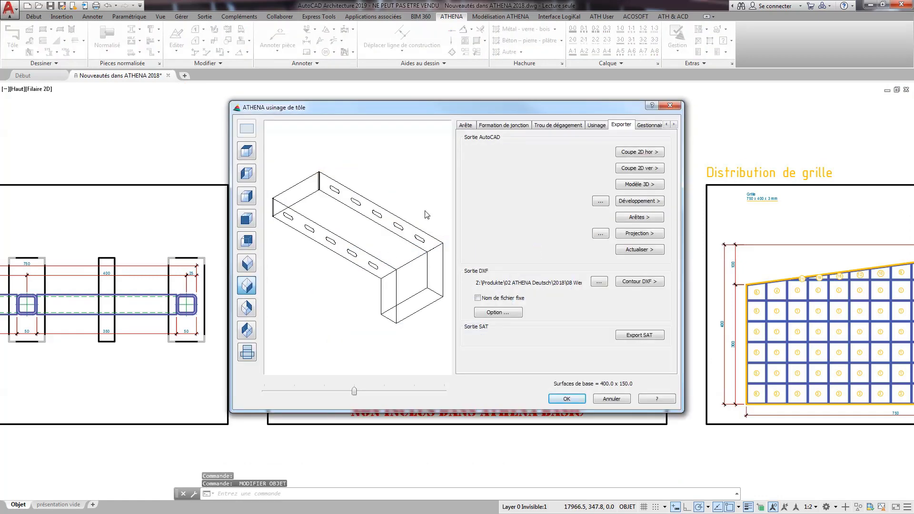
click(666, 125)
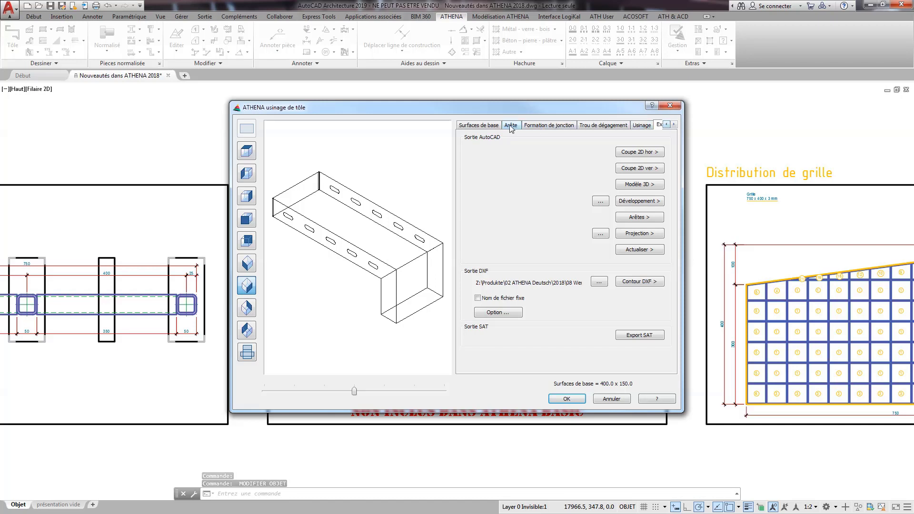
click(481, 124)
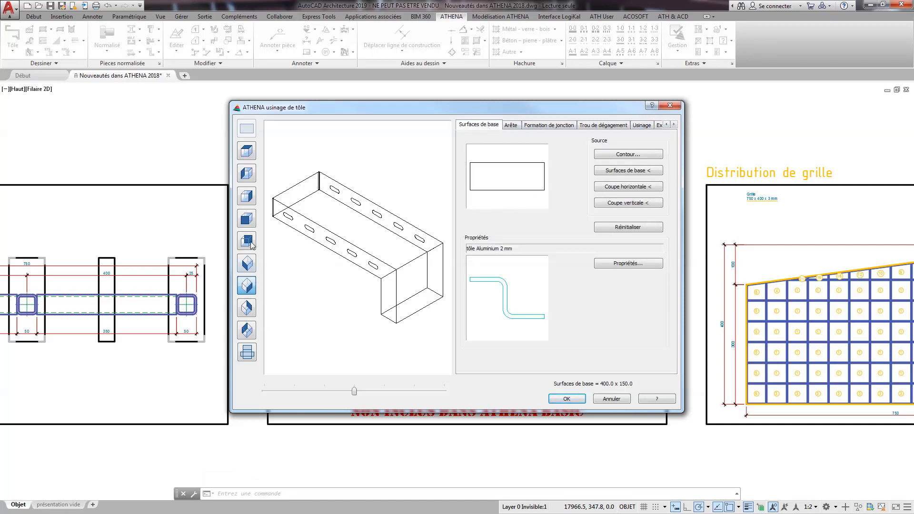
click(248, 352)
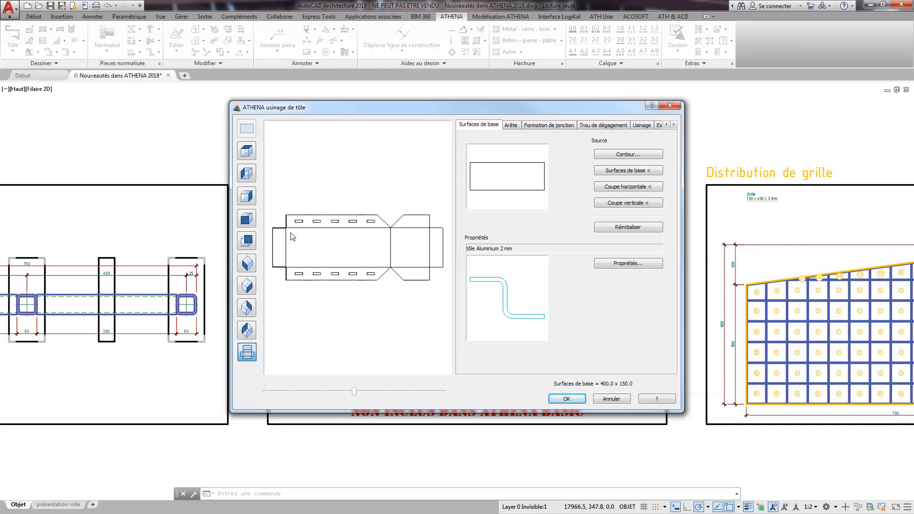
Add a second 90° bend 50 long to the upper flange of the 150-long section and apply the changed sheet to the drawing.
click(512, 126)
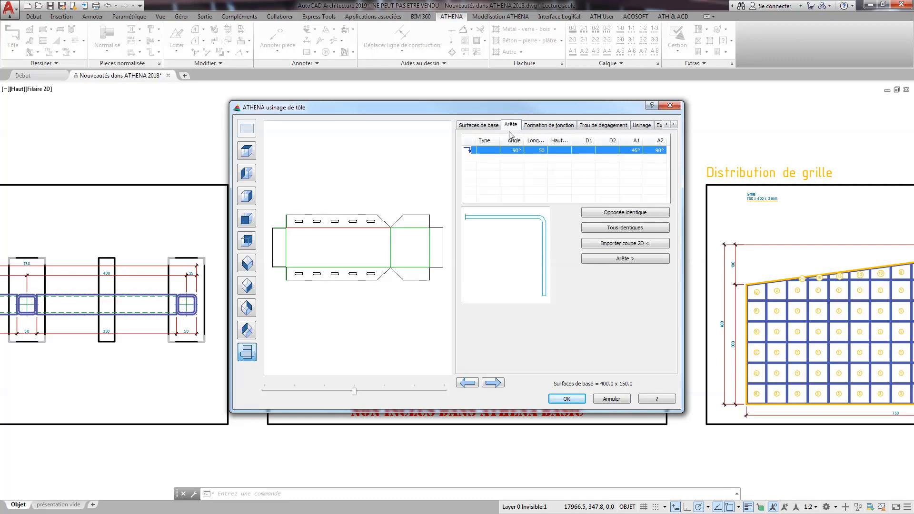
click(389, 247)
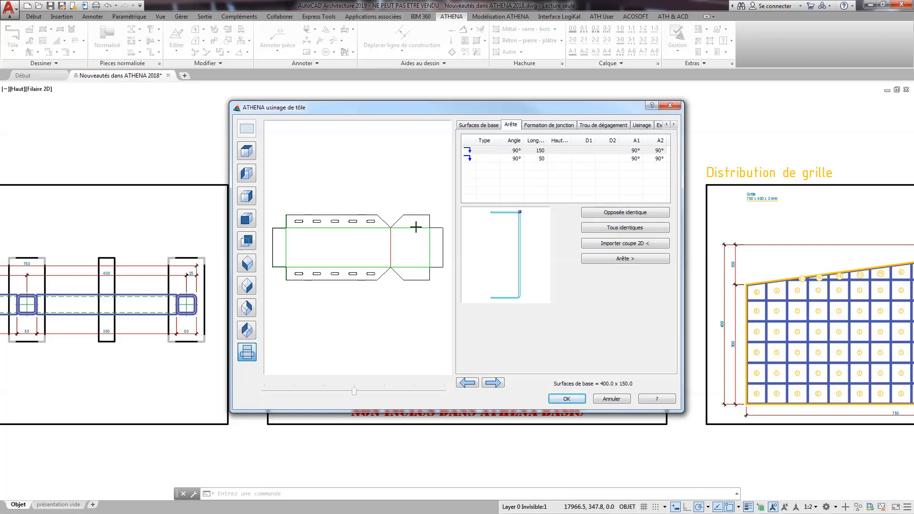
click(383, 225)
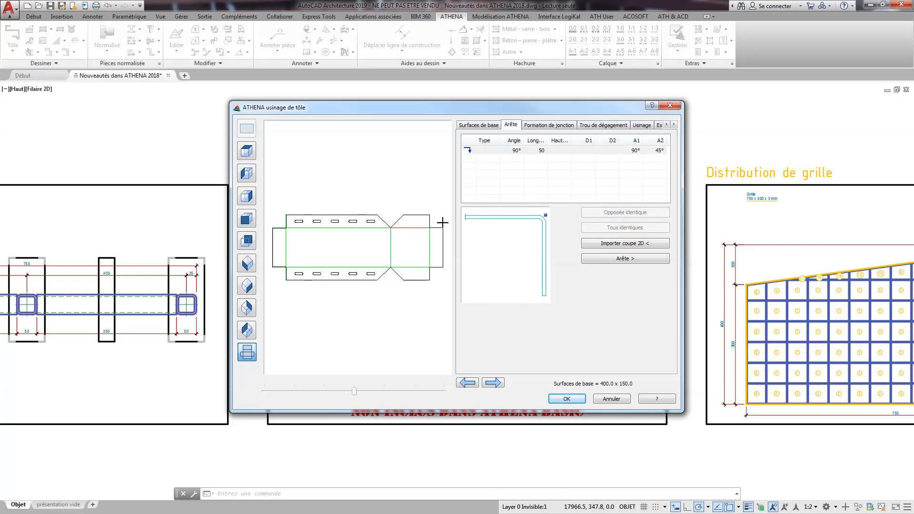
right_click(511, 175)
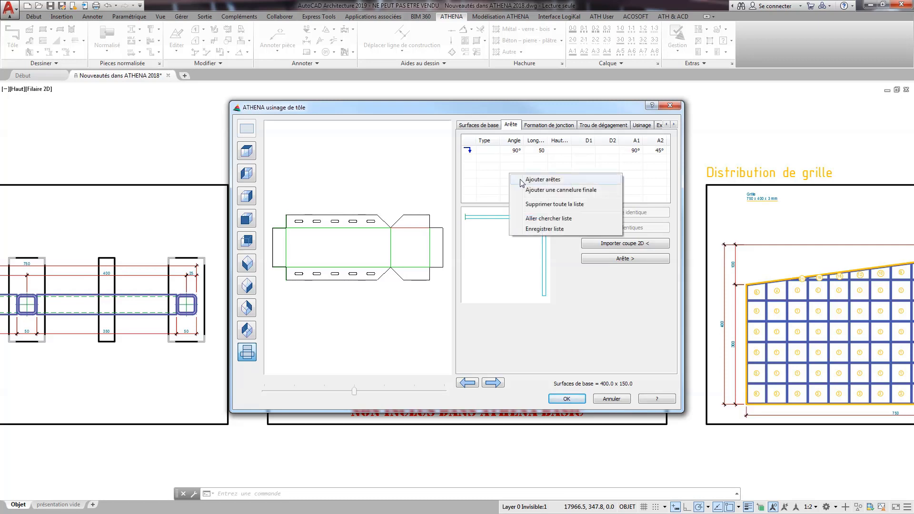
click(526, 177)
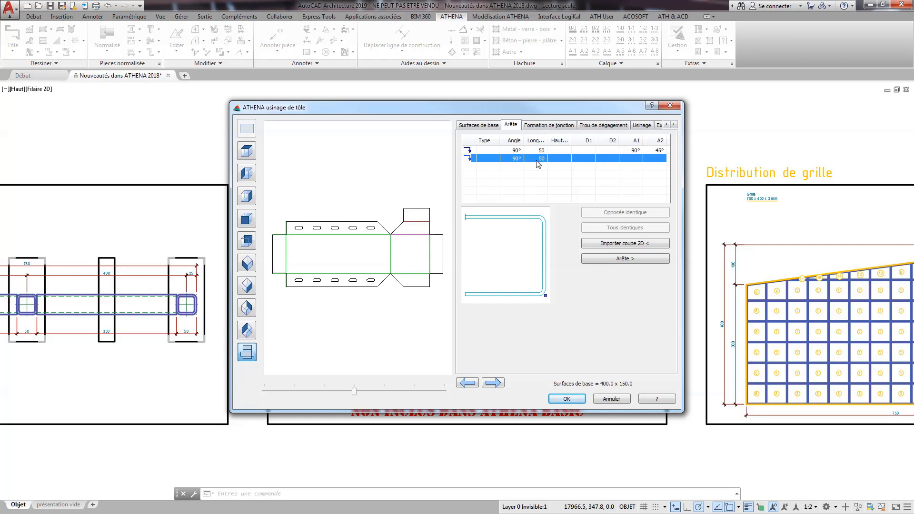
click(658, 125)
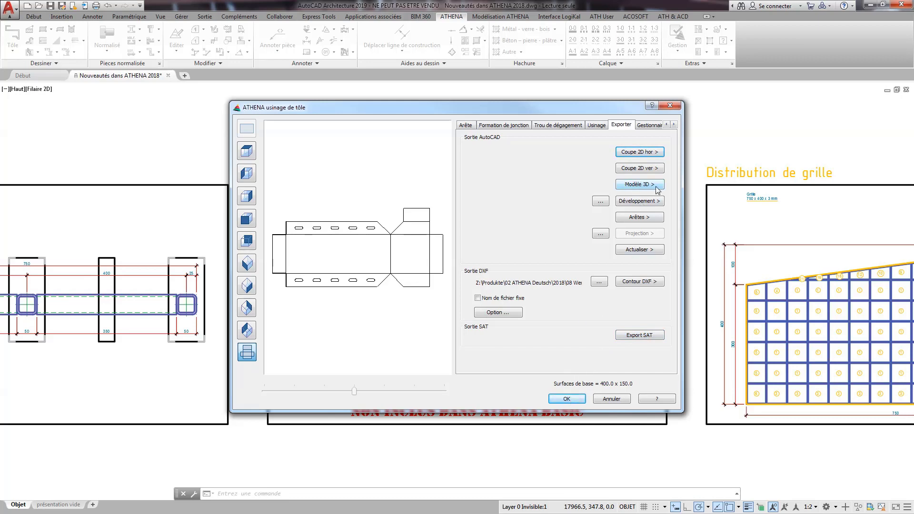
click(567, 398)
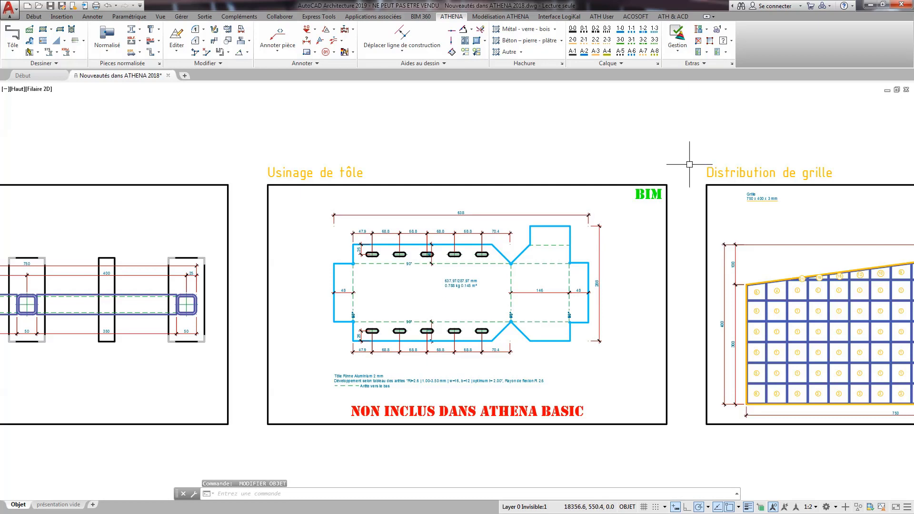
Open the Distribution de grille object for editing and add the circle as an island in the grid.
middle_drag(805, 204, 432, 183)
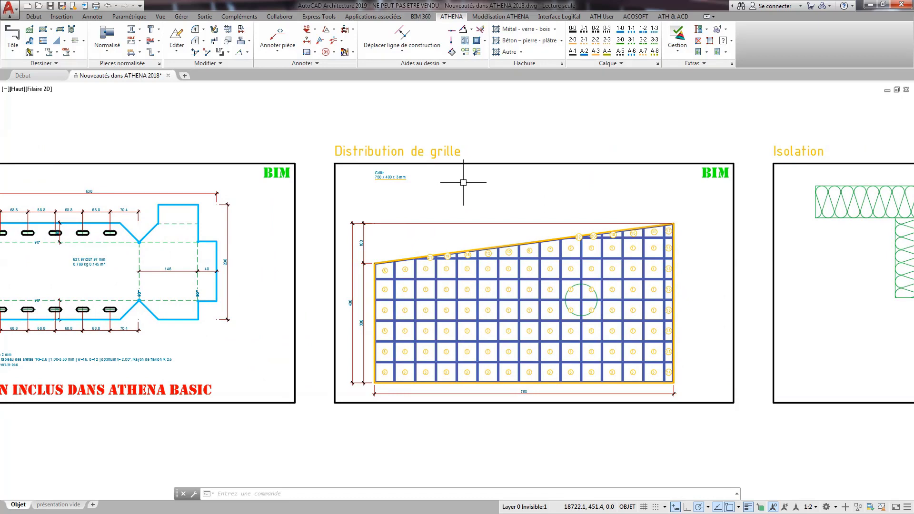
click(545, 257)
double_click(545, 257)
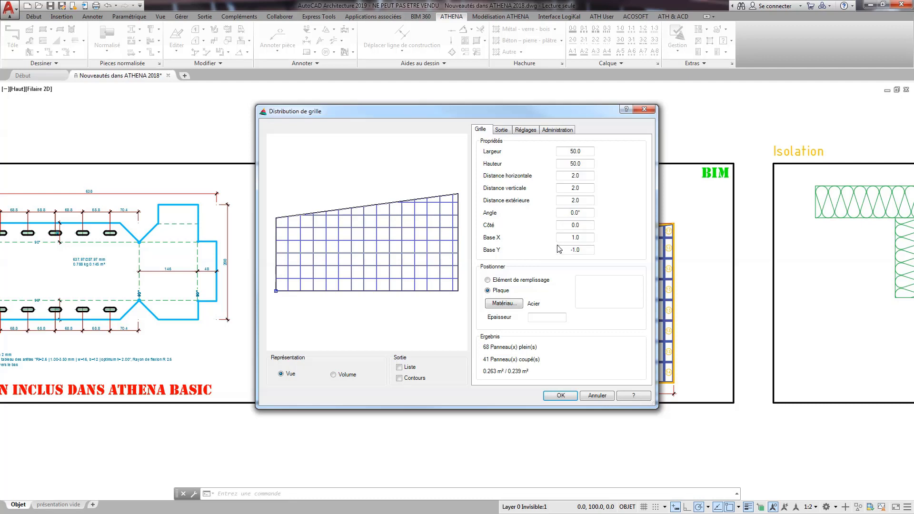
click(560, 130)
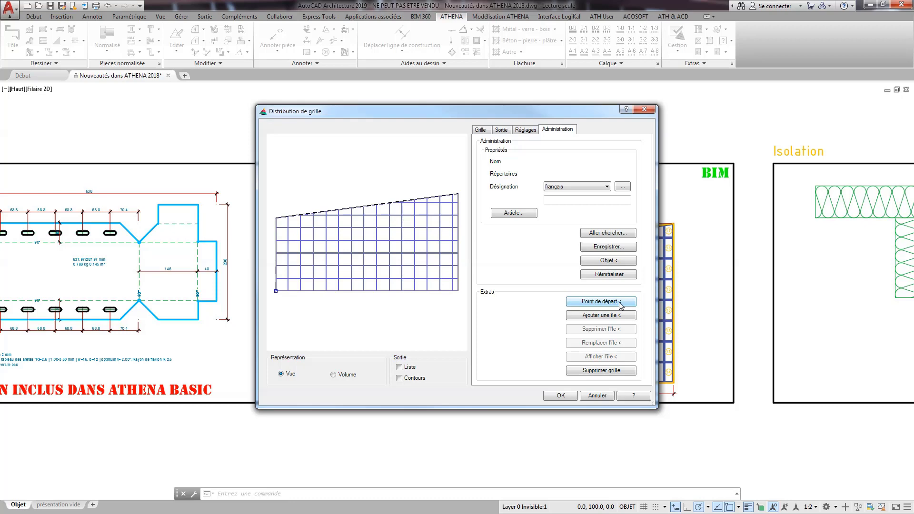
click(585, 316)
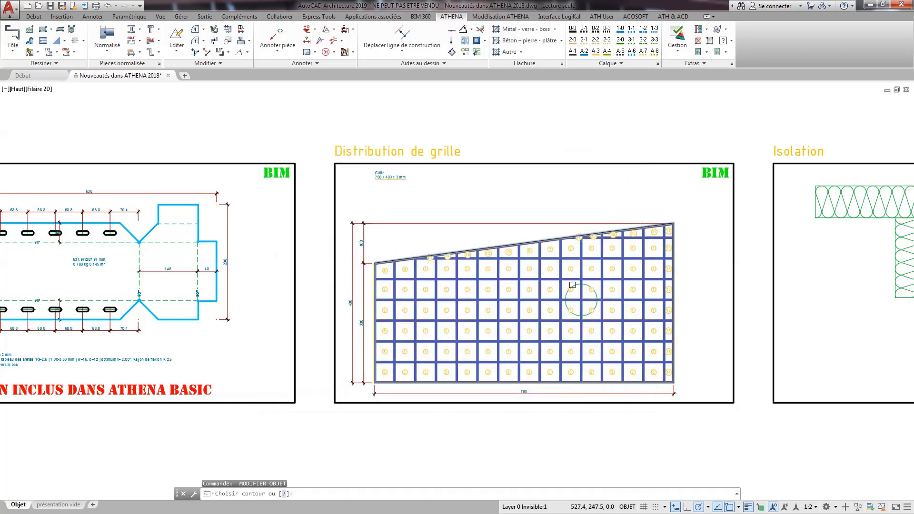
scroll(581, 290, up, 3)
click(574, 274)
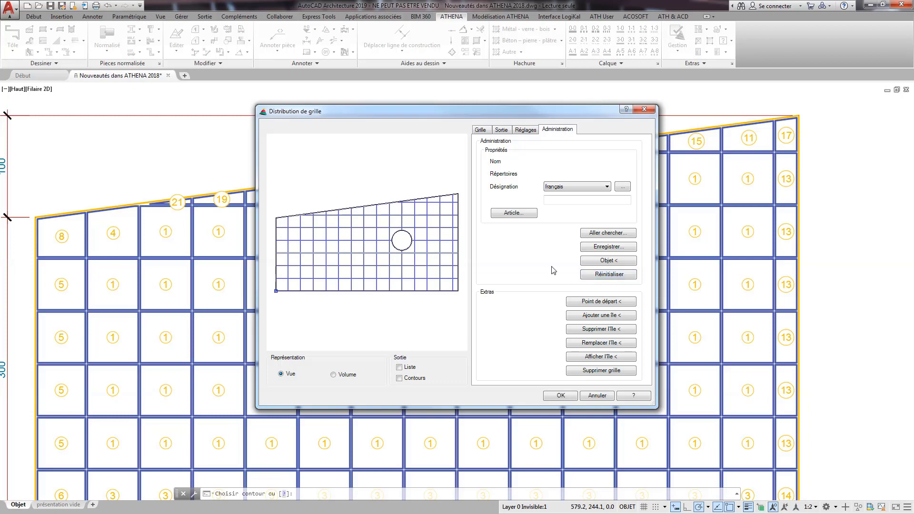
Assign the GLPA_006 Panel plane infill element to the grid, set its representation to Volume, and apply the changes.
click(481, 131)
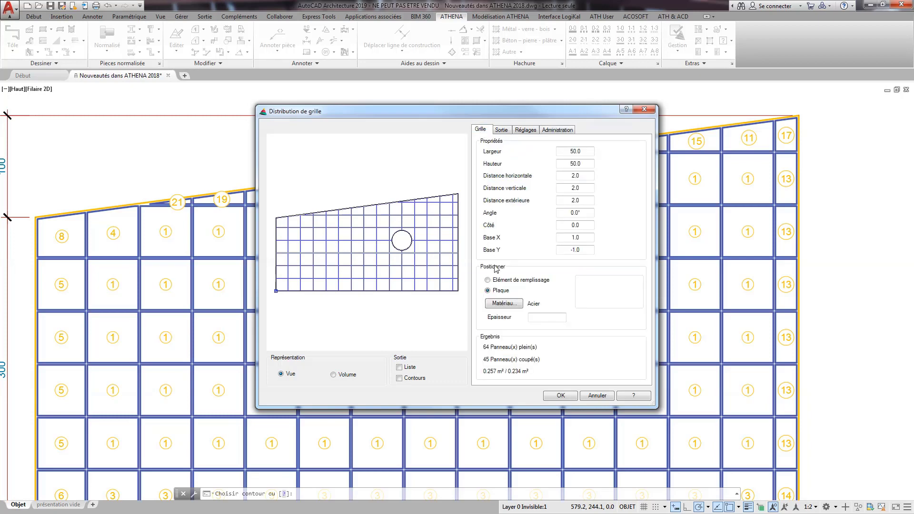
click(499, 282)
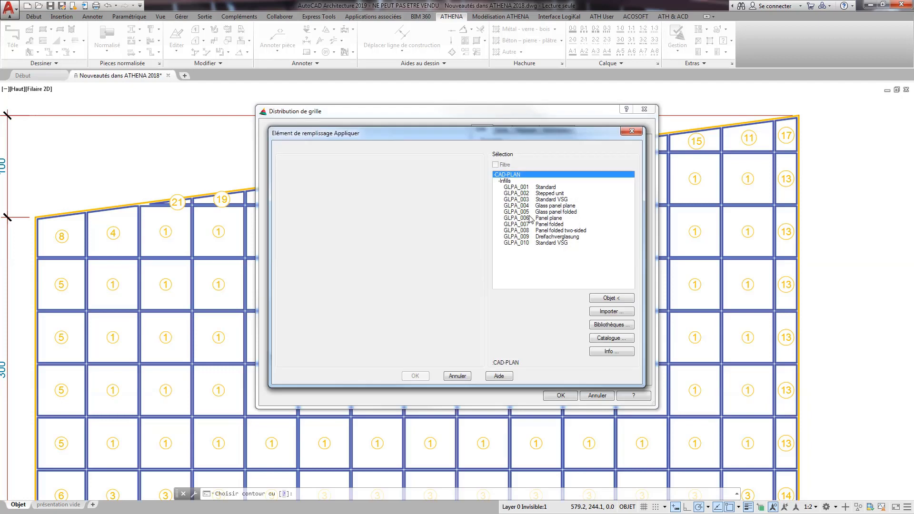
click(550, 219)
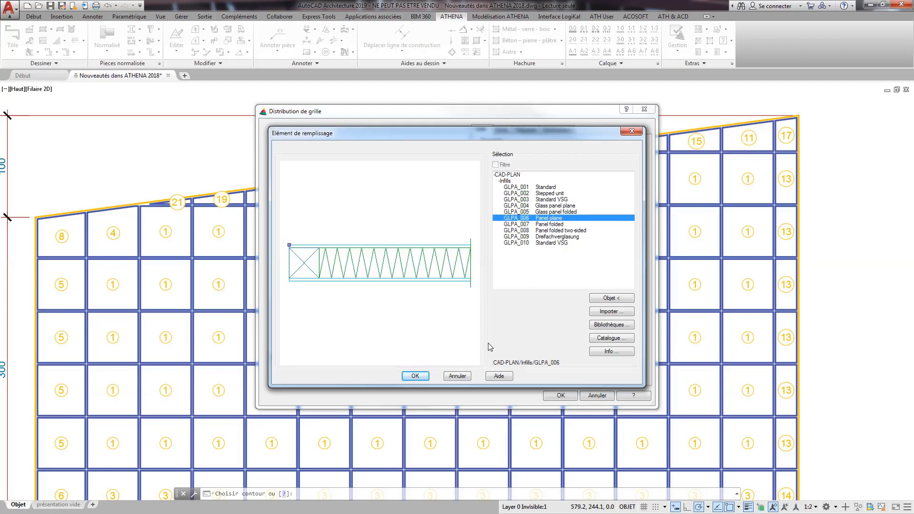
click(427, 374)
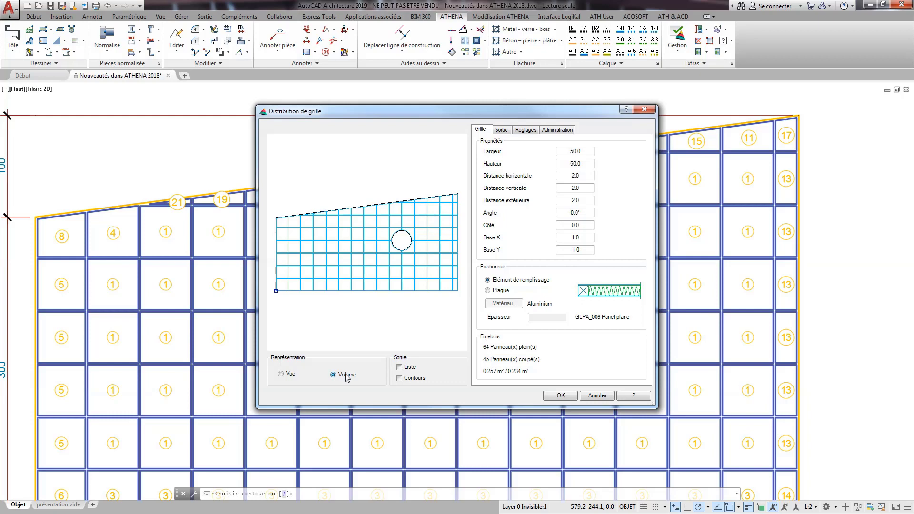
click(557, 395)
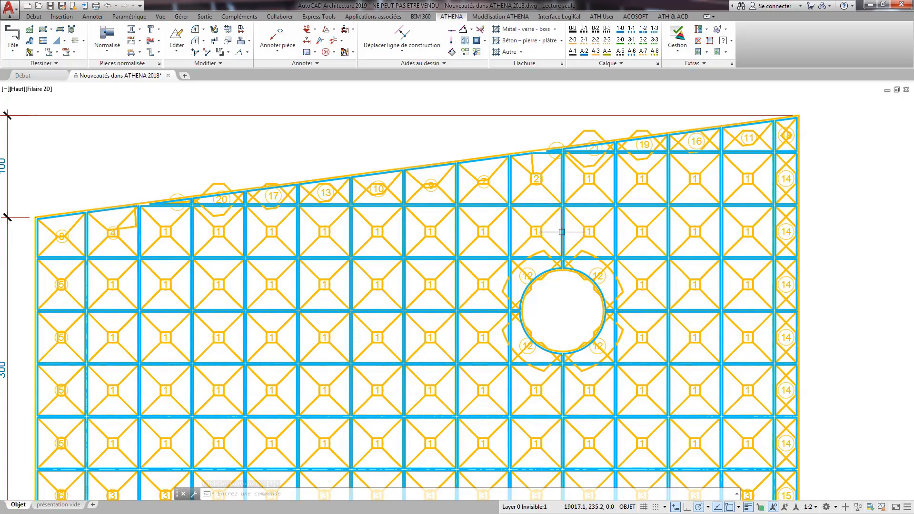
Reopen the grid's properties, switch its panels to Plaque with a thickness of 5, and apply the change.
mouse_move(561, 232)
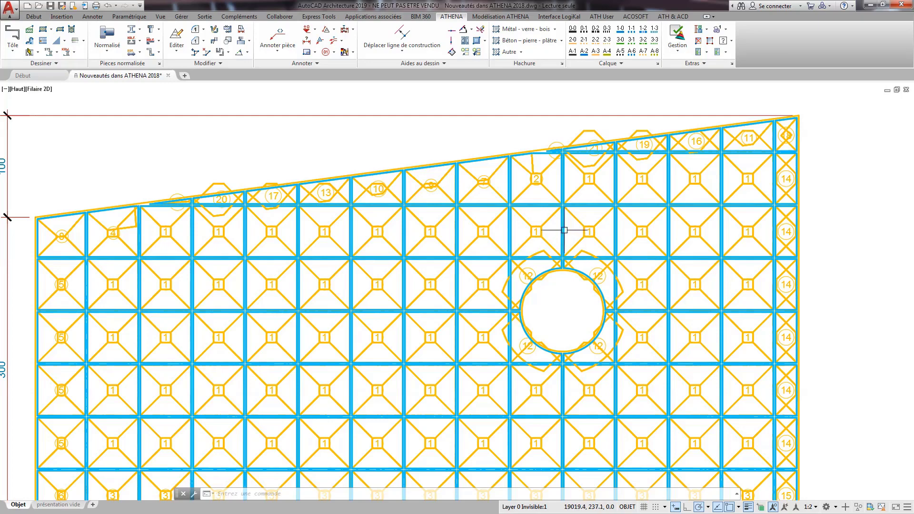
double_click(560, 231)
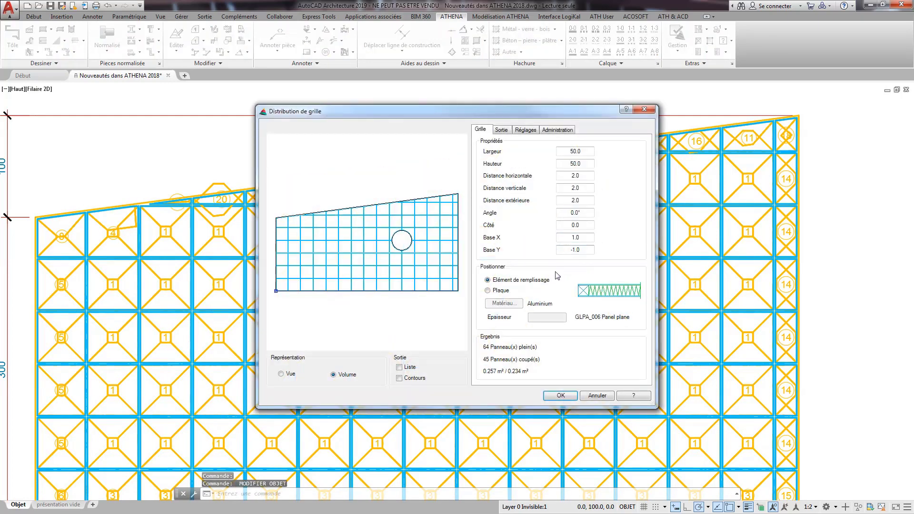
click(500, 291)
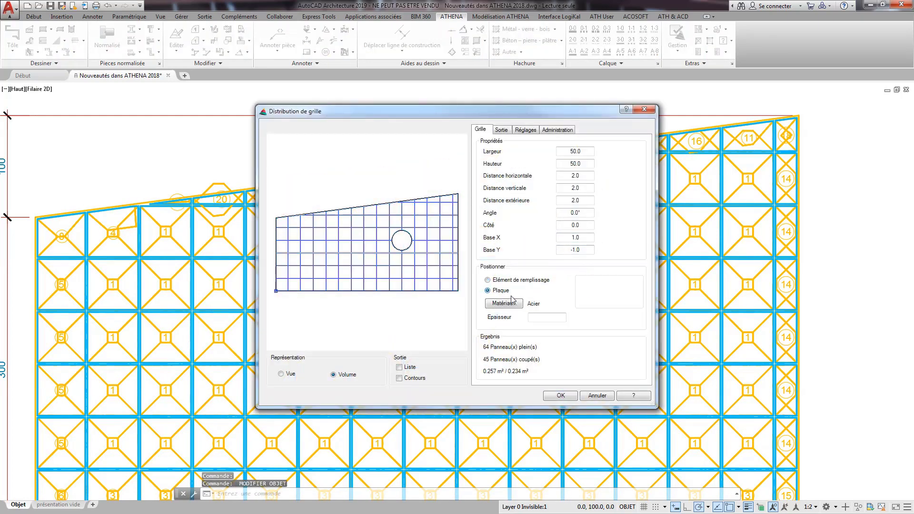
click(546, 317)
text(5)
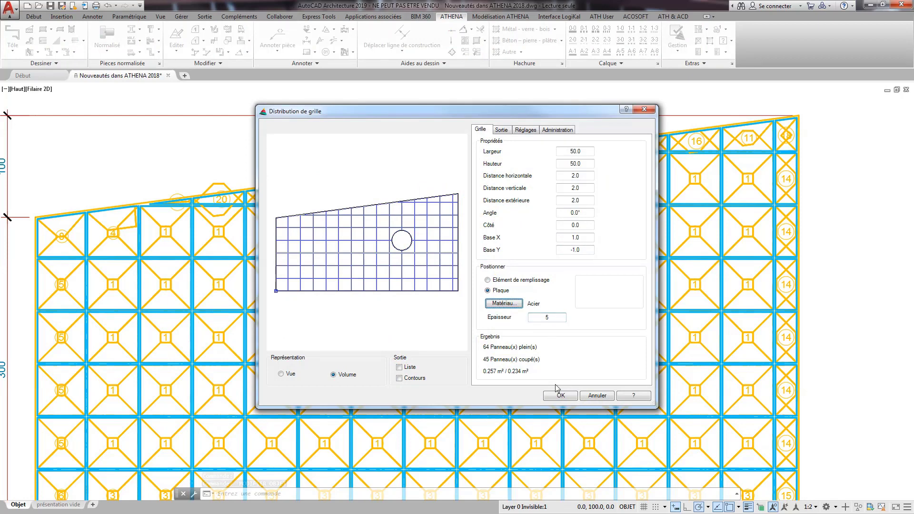
click(560, 395)
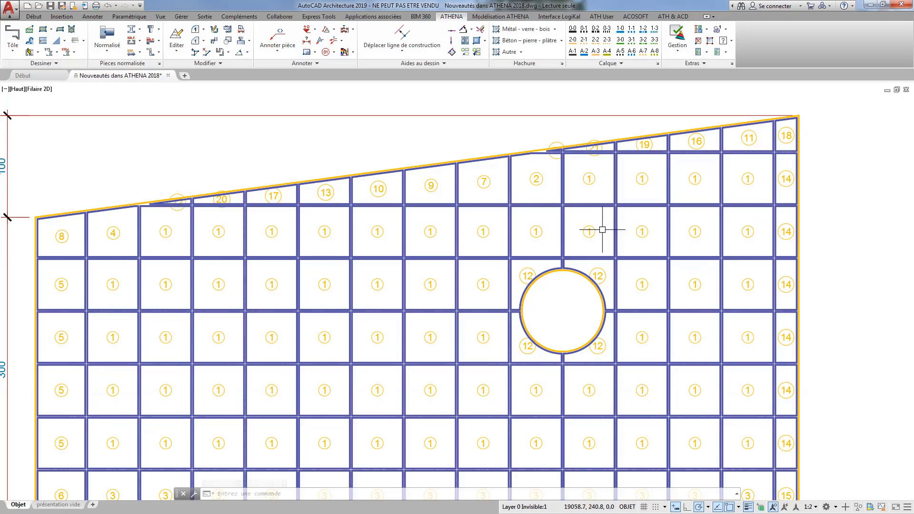
Start a new insulation for the Isolation frame using the Contour polygonal construction.
scroll(597, 230, down, 3)
middle_drag(670, 227, 224, 255)
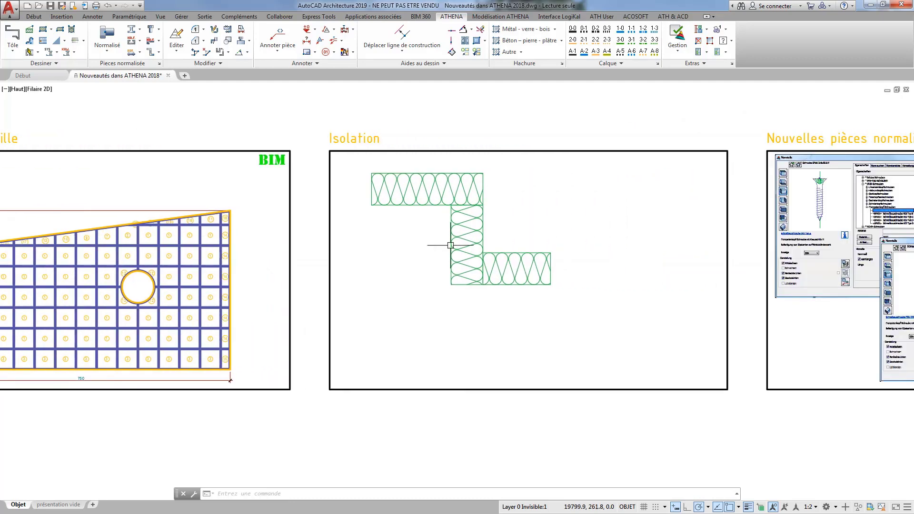
scroll(453, 244, up, 2)
middle_drag(620, 249, 565, 259)
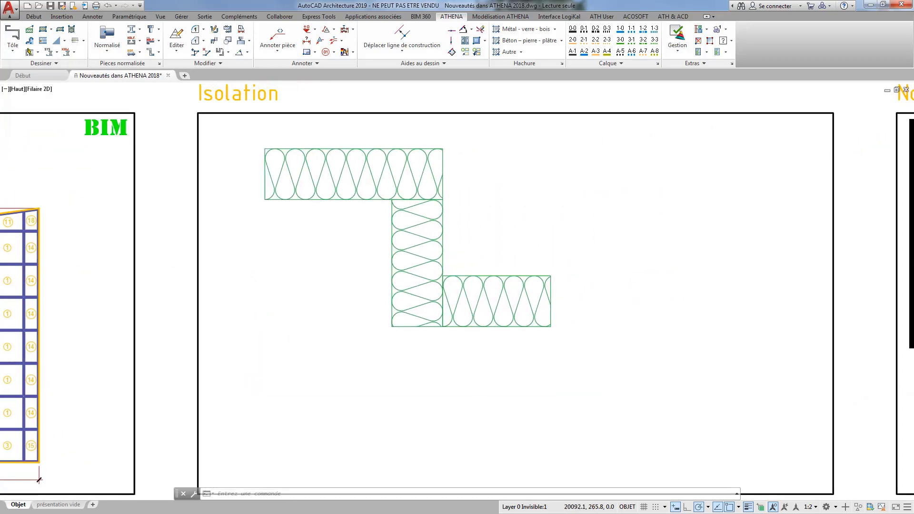
click(29, 29)
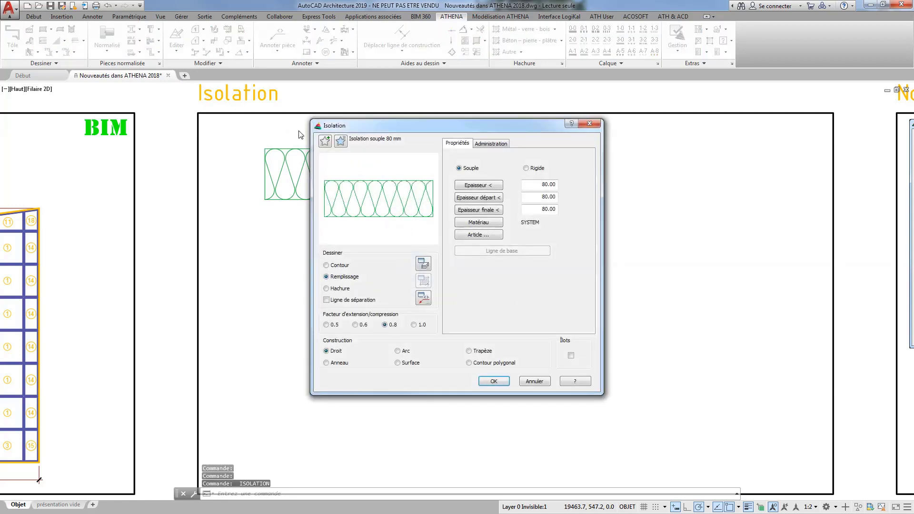
click(469, 363)
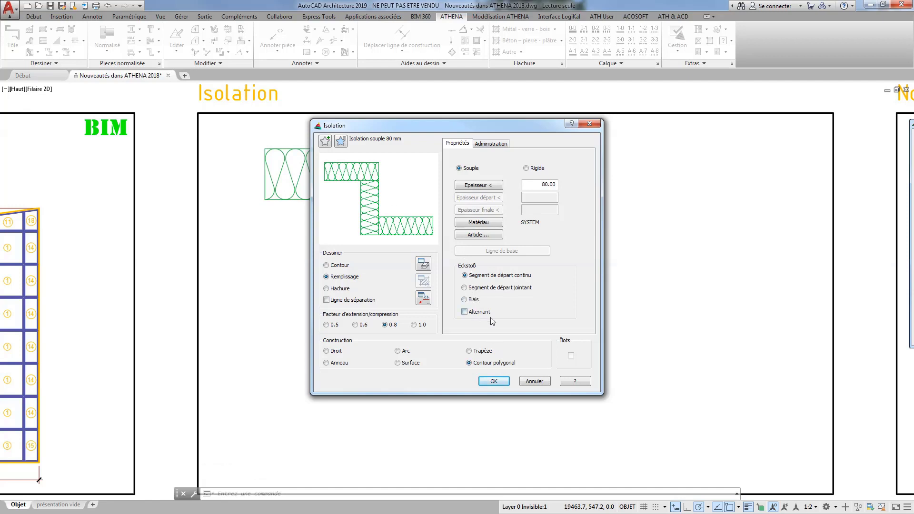
Preview the corner joint options, choose Segment de départ jointant with Alternant enabled, and accept the insulation settings.
click(476, 288)
click(472, 300)
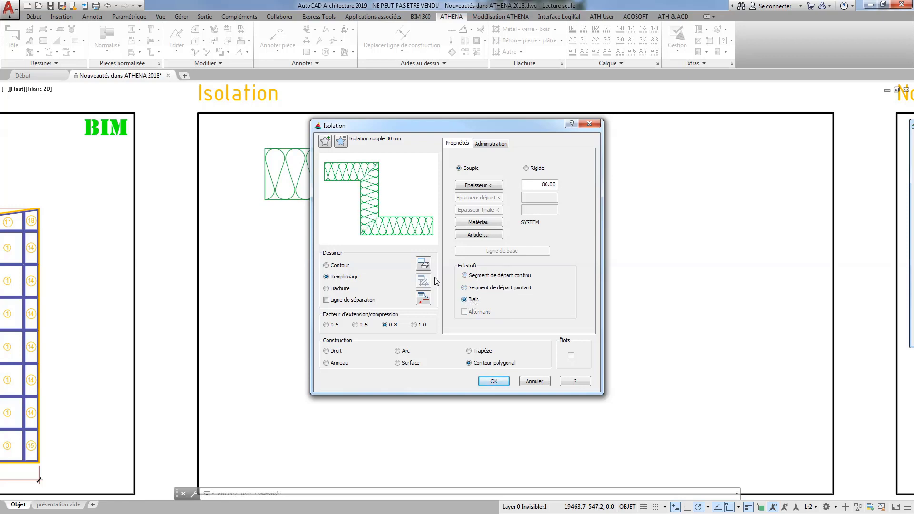
click(476, 277)
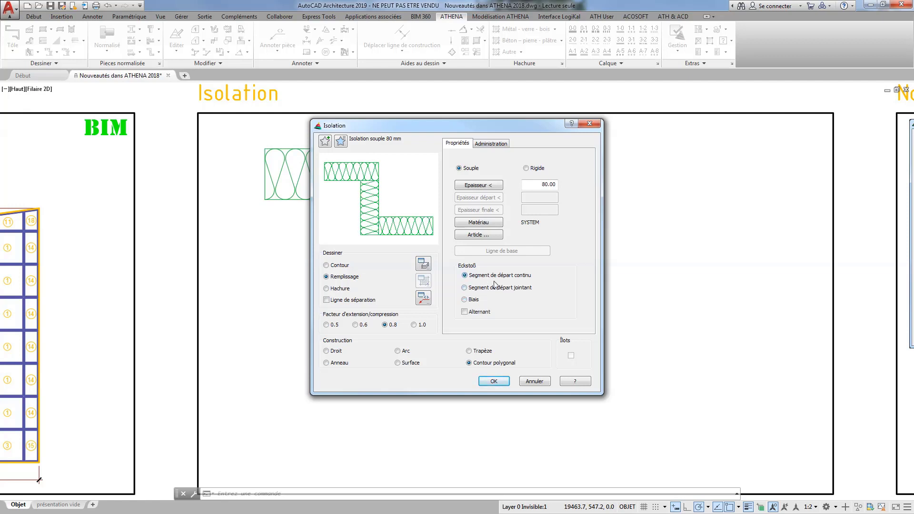
click(479, 290)
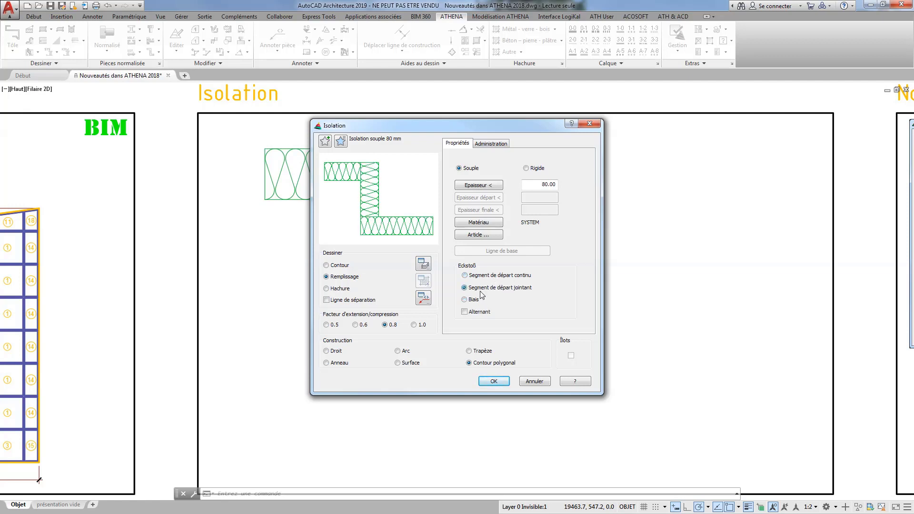
click(493, 381)
Draw a three-leg insulation around the existing Z-shaped one: along its underside, up its outer side, and back inward above.
click(269, 453)
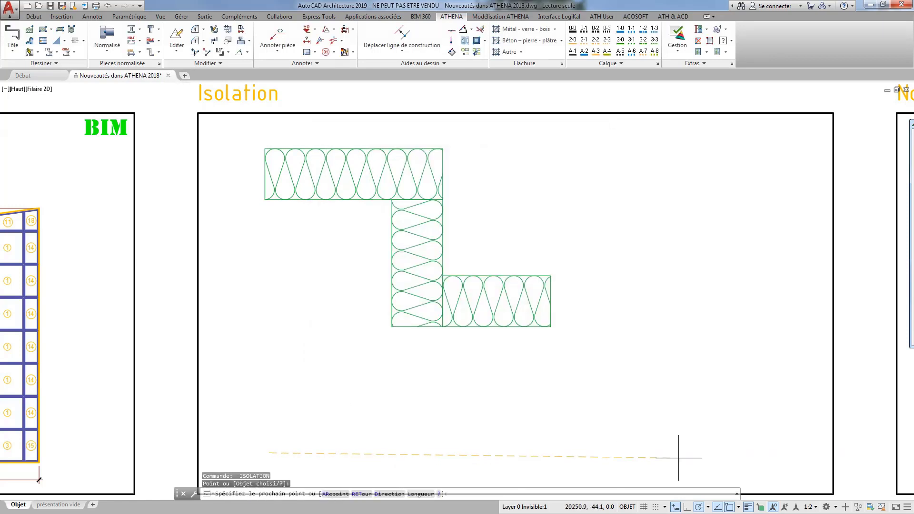
click(710, 452)
click(709, 428)
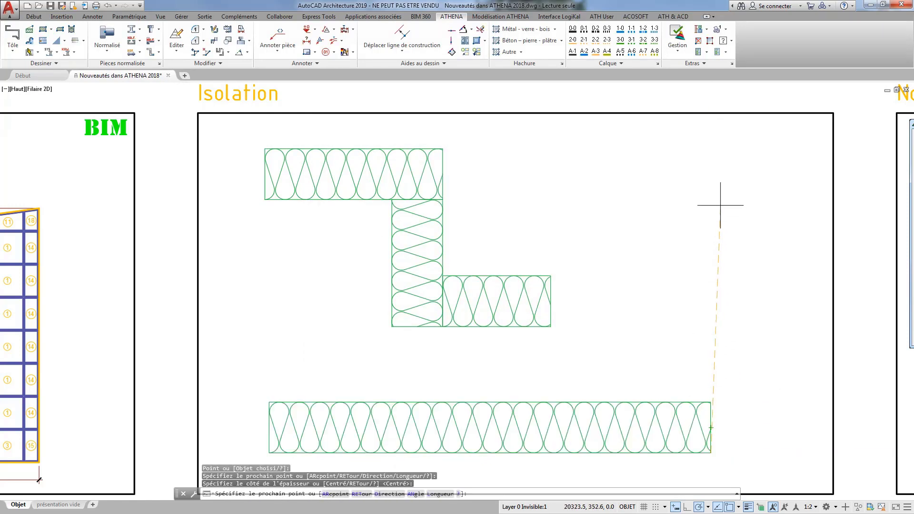
click(711, 166)
click(676, 177)
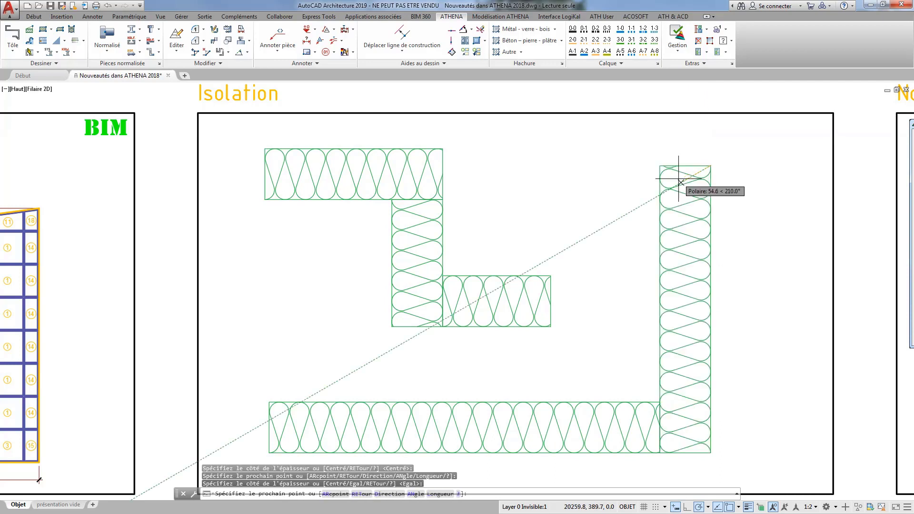
click(523, 165)
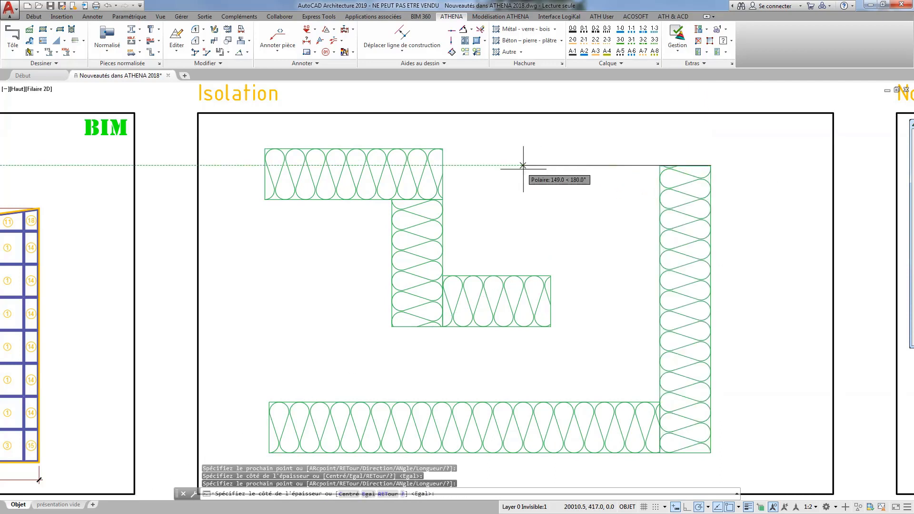
click(538, 184)
key(Return)
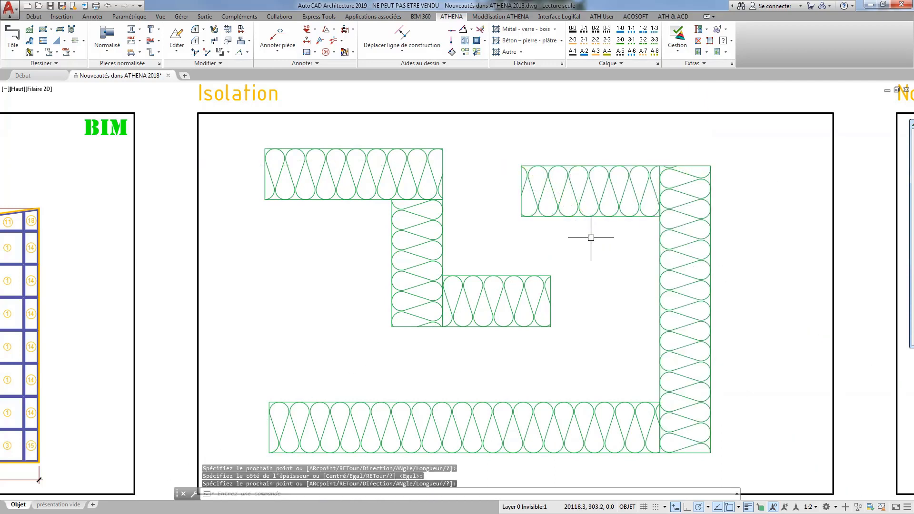
Stretch the new insulation by lowering the upper corner of its vertical leg and swinging the free end diagonally up and outward.
click(577, 210)
click(521, 166)
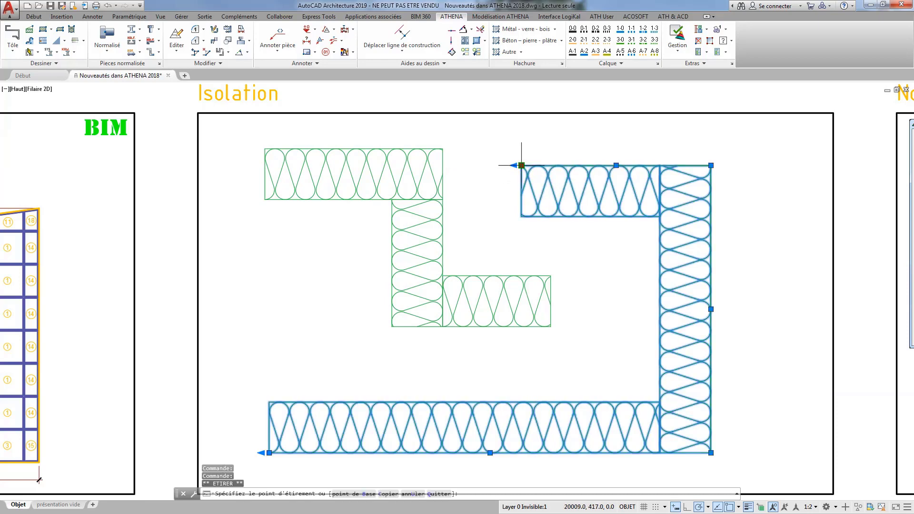
click(710, 165)
click(710, 165)
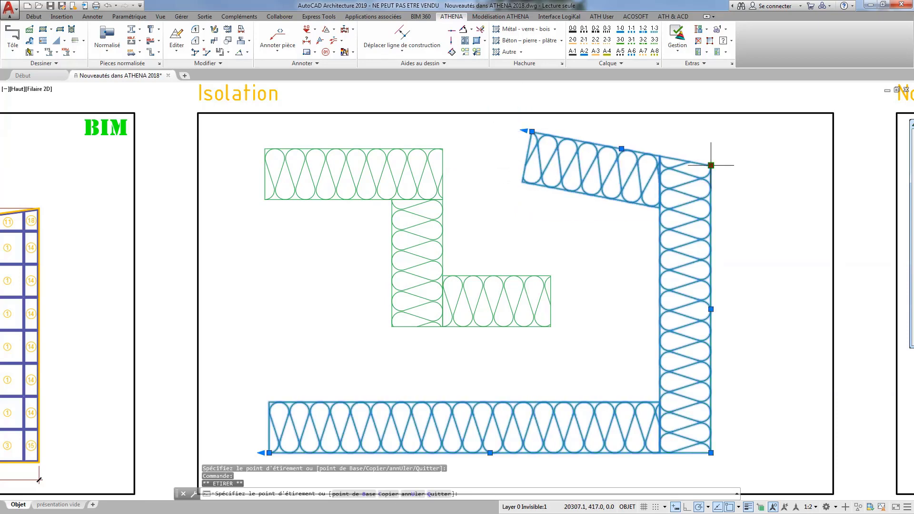
click(711, 261)
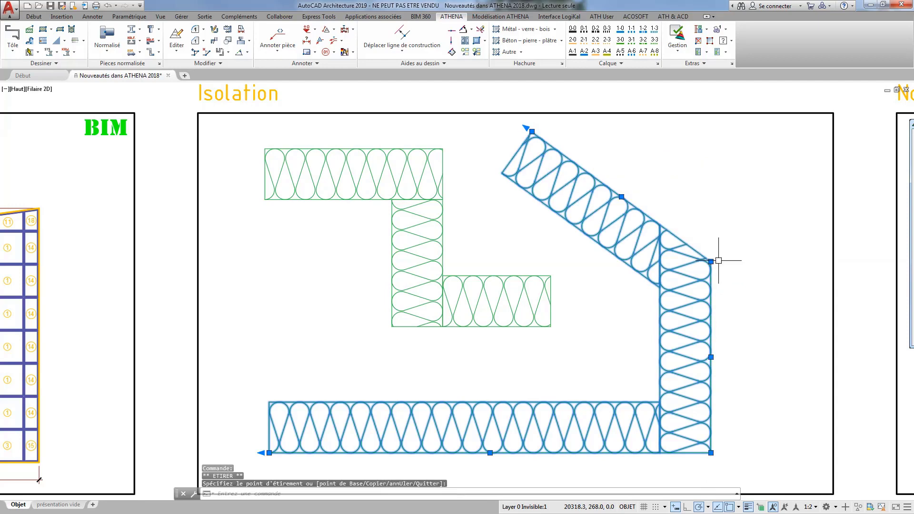
click(536, 136)
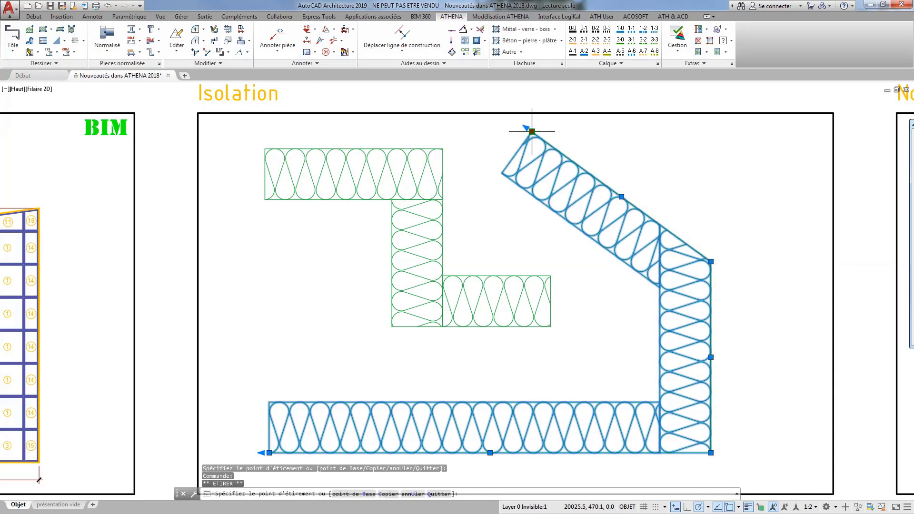
click(789, 182)
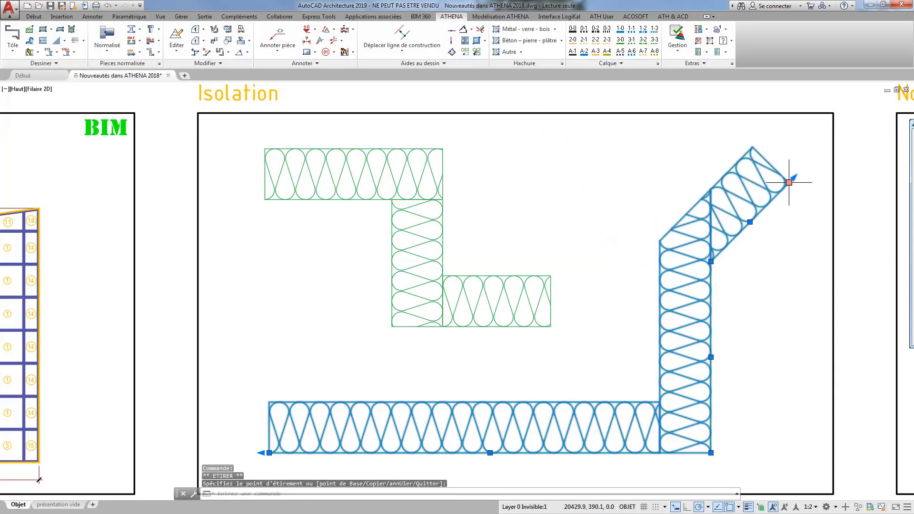
key(Escape)
Examine the SPAX screw, Spit anchor and Fischer screw dialogs in the Nouvelles pièces normalisées frame.
scroll(721, 302, down, 3)
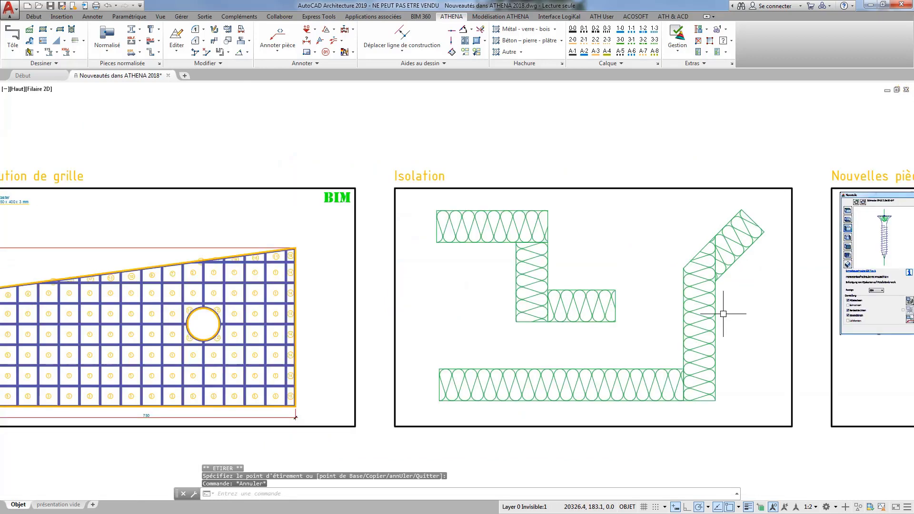
middle_drag(738, 320, 161, 312)
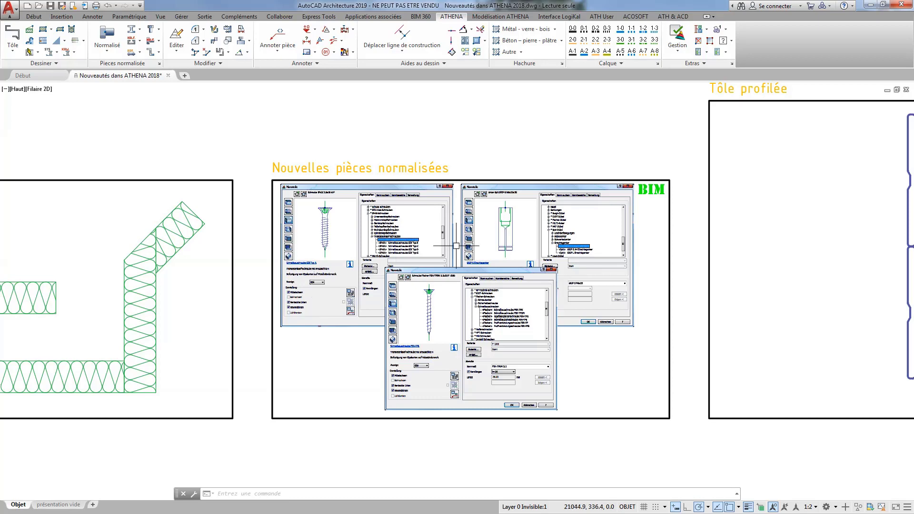
scroll(386, 231, up, 4)
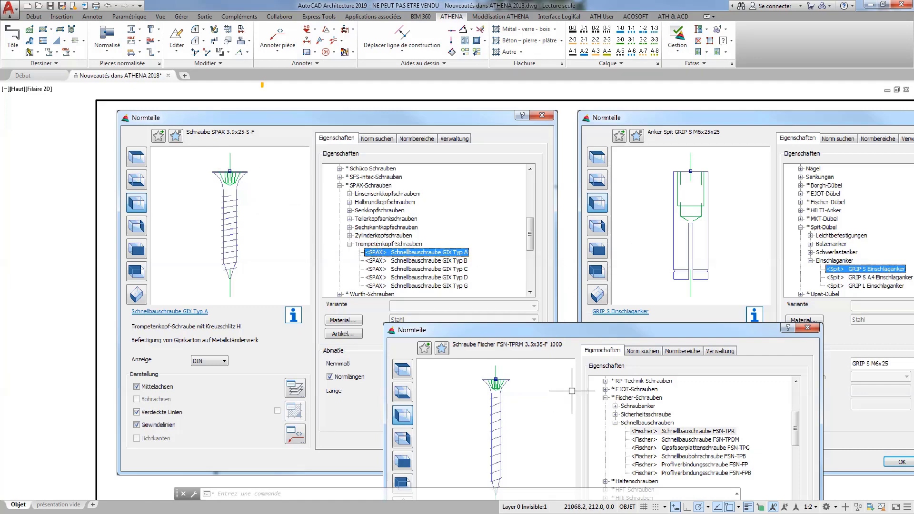
mouse_move(585, 385)
middle_down()
mouse_move(406, 302)
mouse_move(361, 308)
middle_up()
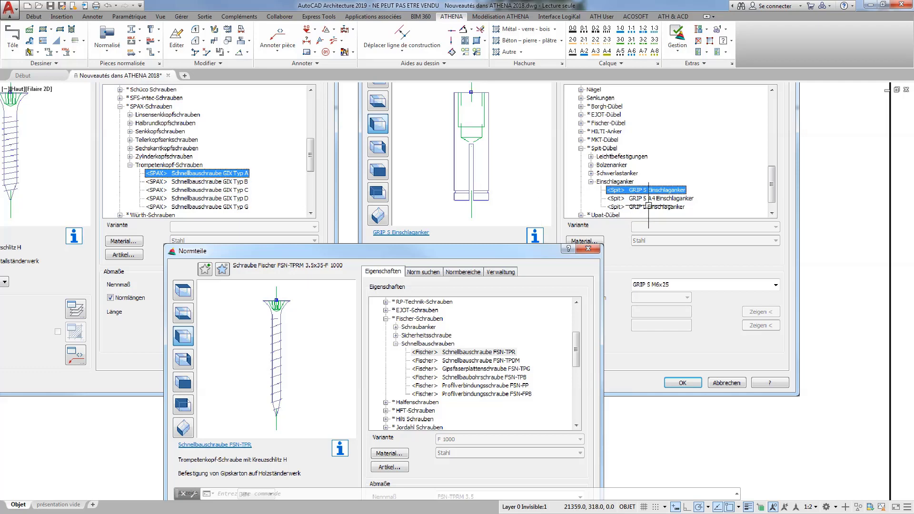
scroll(680, 241, down, 2)
scroll(681, 241, down, 2)
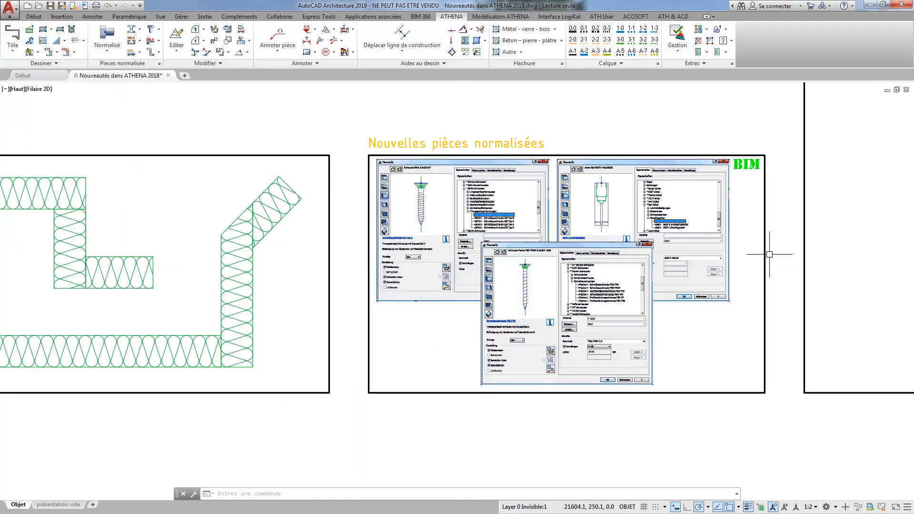
Start a Tôle profilée and choose the MK 60/333 profile from the Acier group of Caisson Montana.
mouse_move(735, 255)
middle_down()
mouse_move(635, 299)
mouse_move(401, 335)
mouse_move(298, 337)
middle_up()
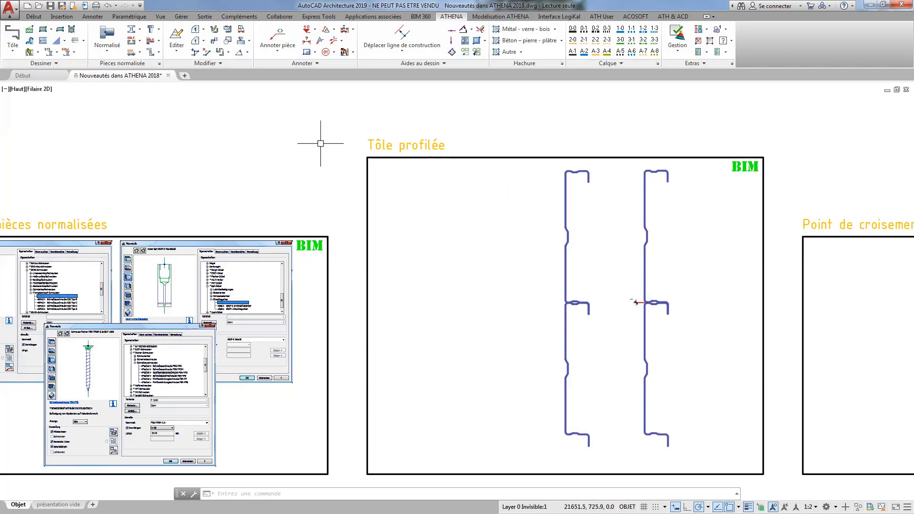
click(13, 48)
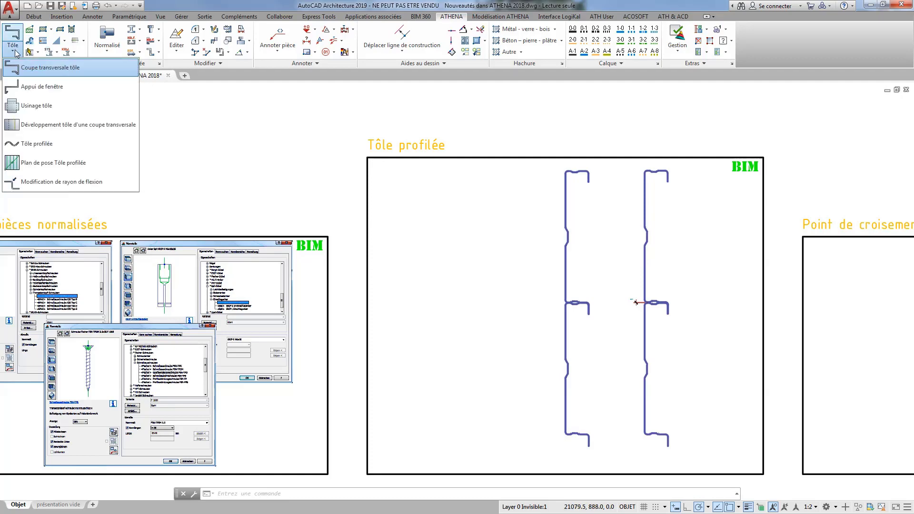
click(37, 143)
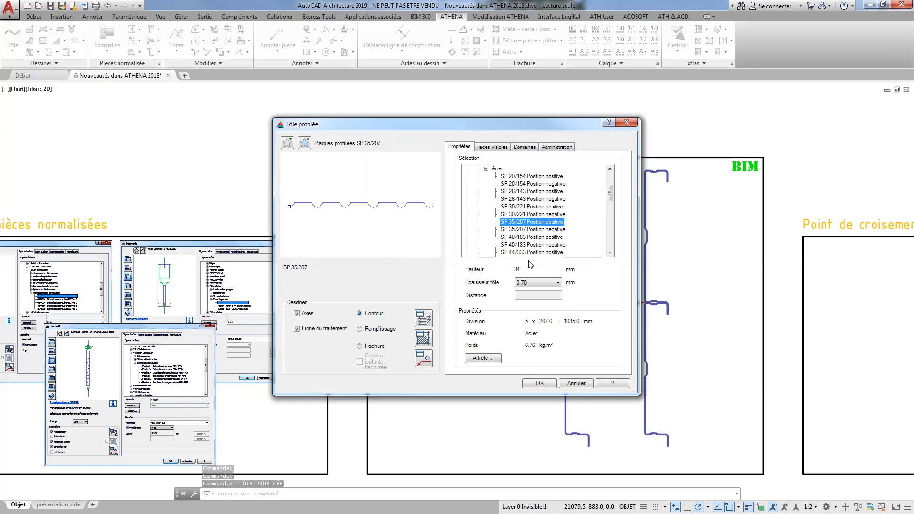
click(486, 168)
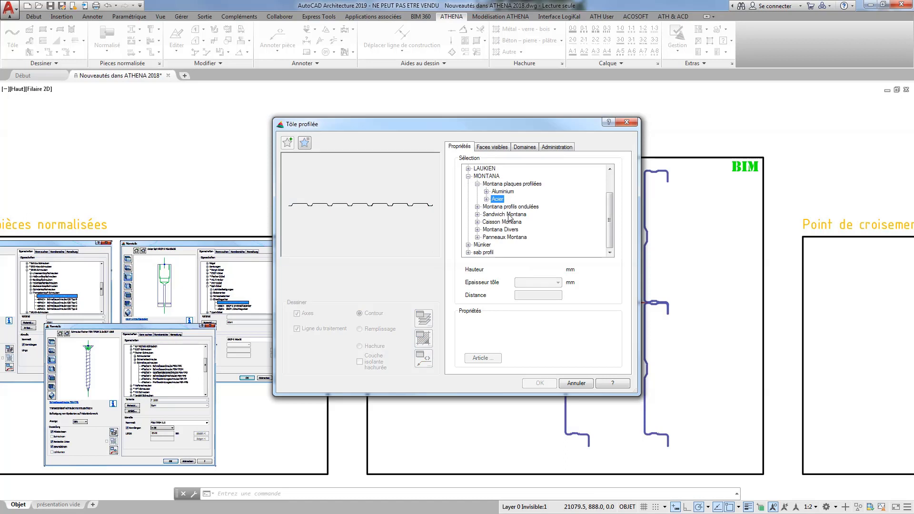
click(496, 222)
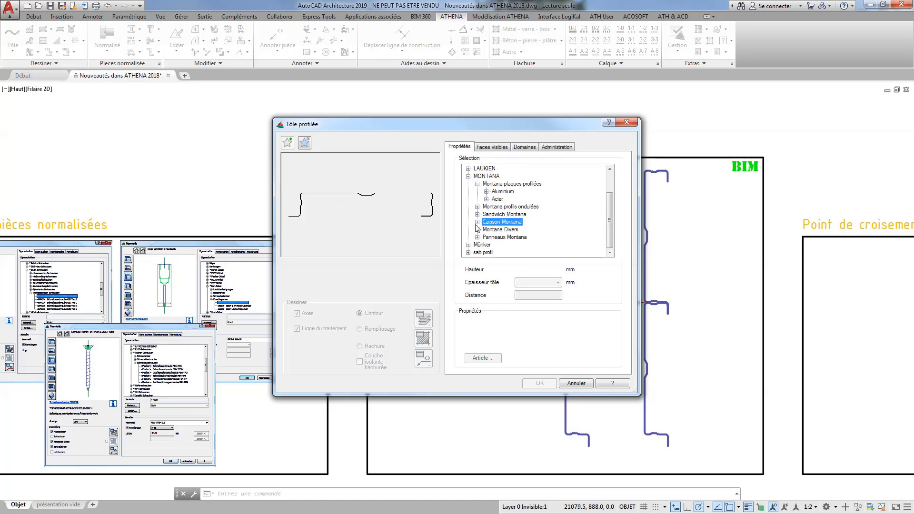
click(477, 222)
click(487, 229)
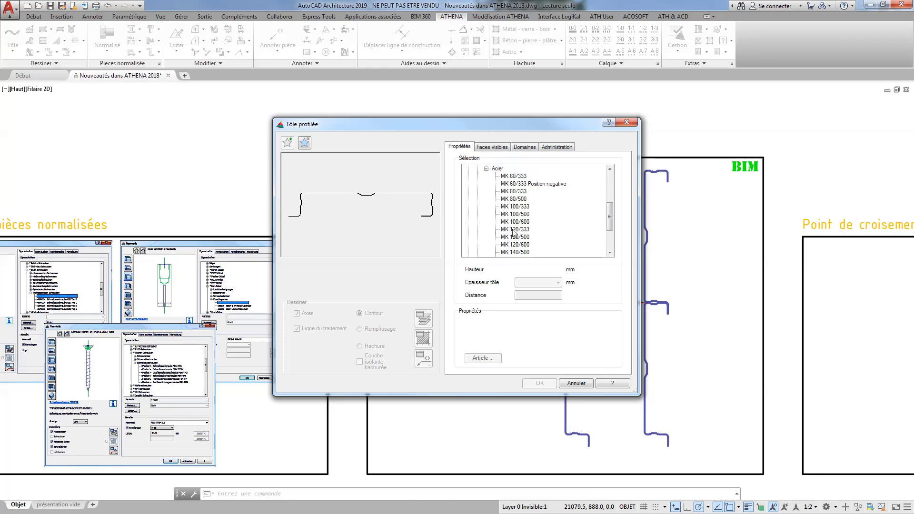
click(513, 176)
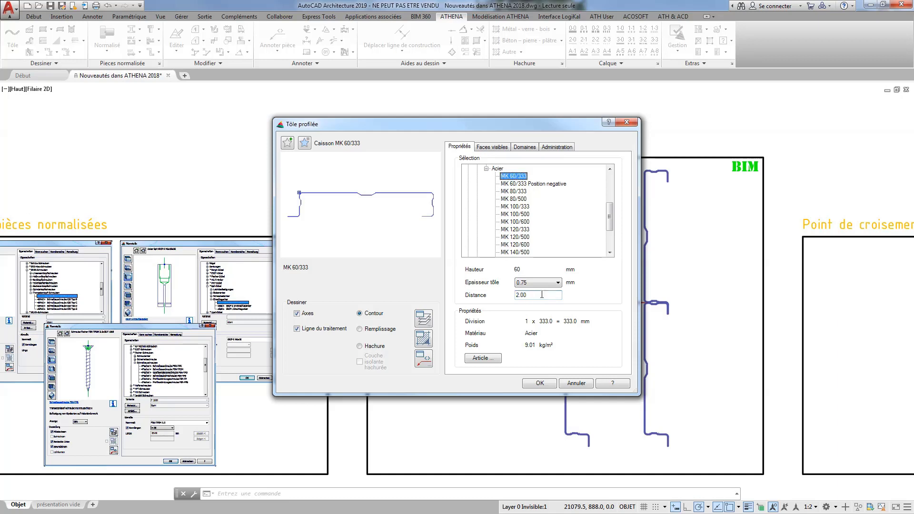
Place the MK 60/333 cassettes as a vertical run beside the existing sections in the Tôle profilée frame.
click(539, 383)
click(501, 446)
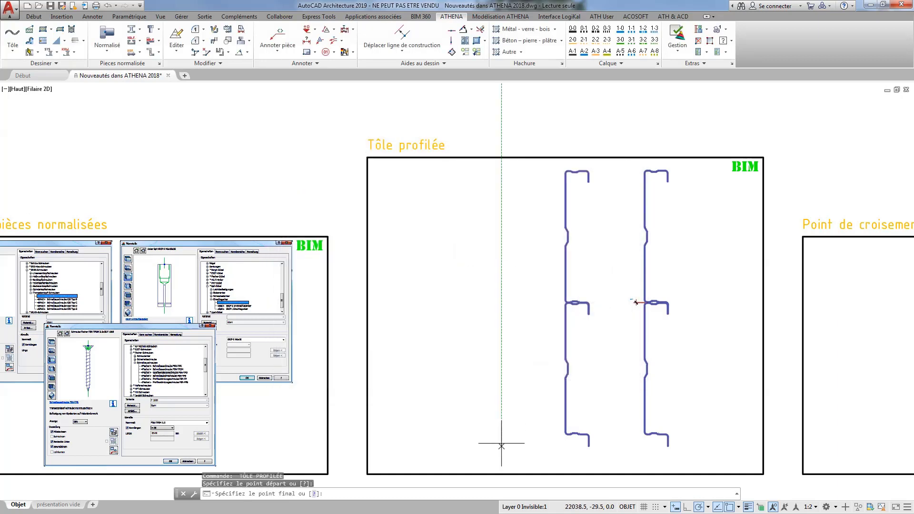
click(501, 177)
click(458, 200)
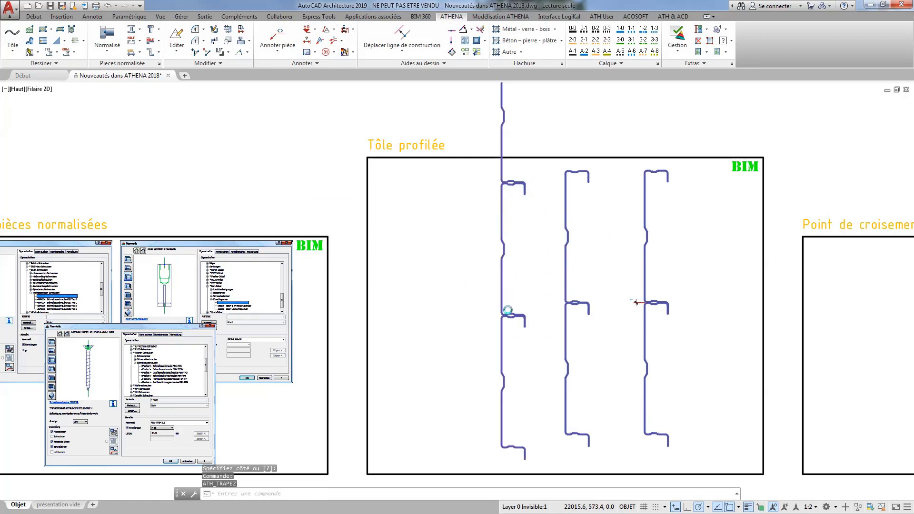
Examine the joint between two stacked MK 60/333 cassettes and the upper end of the new run.
double_click(507, 310)
click(539, 383)
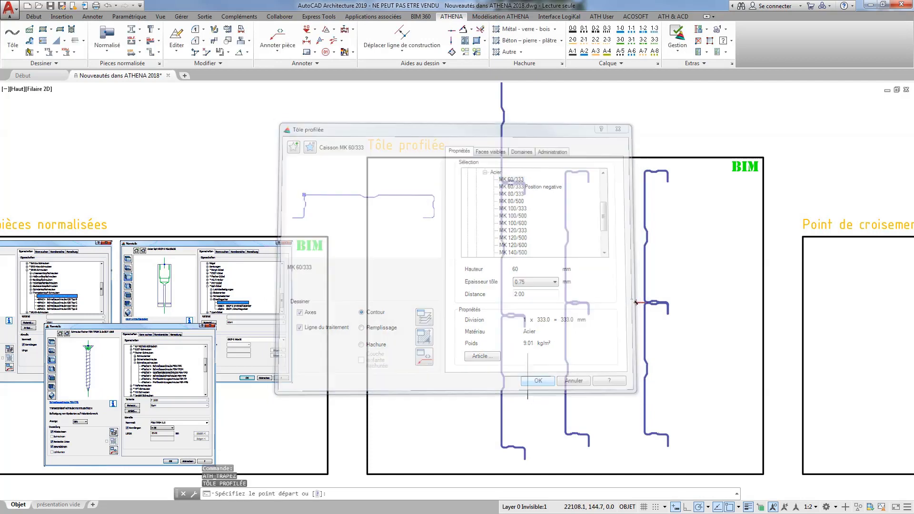
scroll(506, 326, up, 5)
scroll(505, 317, up, 2)
key(Escape)
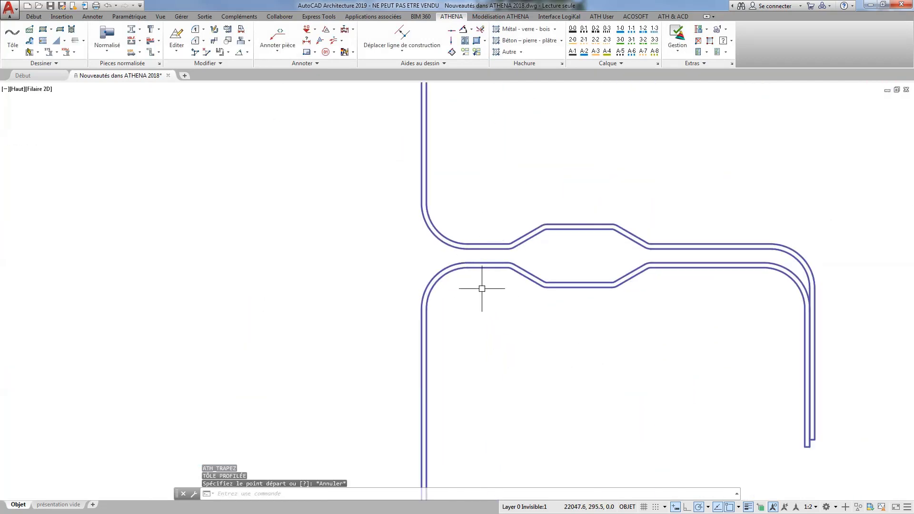
scroll(478, 259, down, 6)
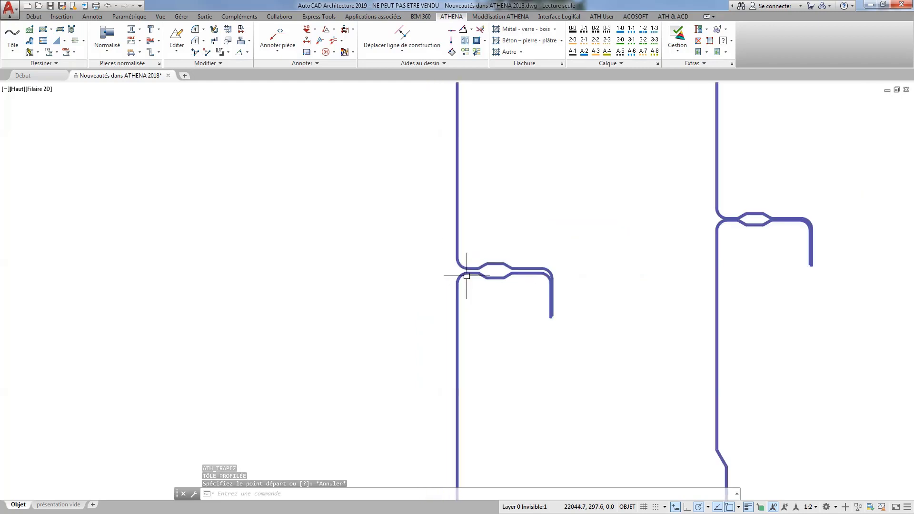
middle_drag(483, 167, 490, 399)
middle_drag(485, 244, 476, 316)
scroll(462, 256, down, 4)
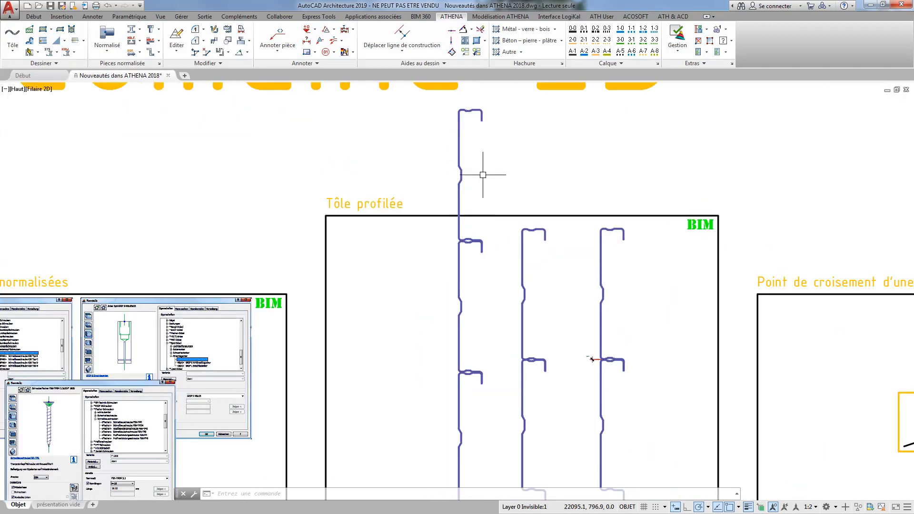
Delete the topmost MK 60/333 cassette of the new run that projects above the Tôle profilée frame.
click(481, 157)
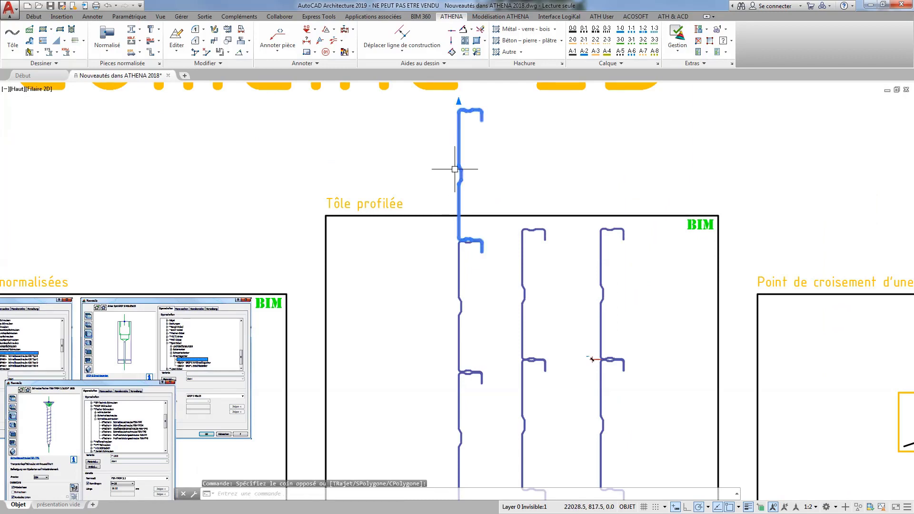
click(459, 126)
key(Delete)
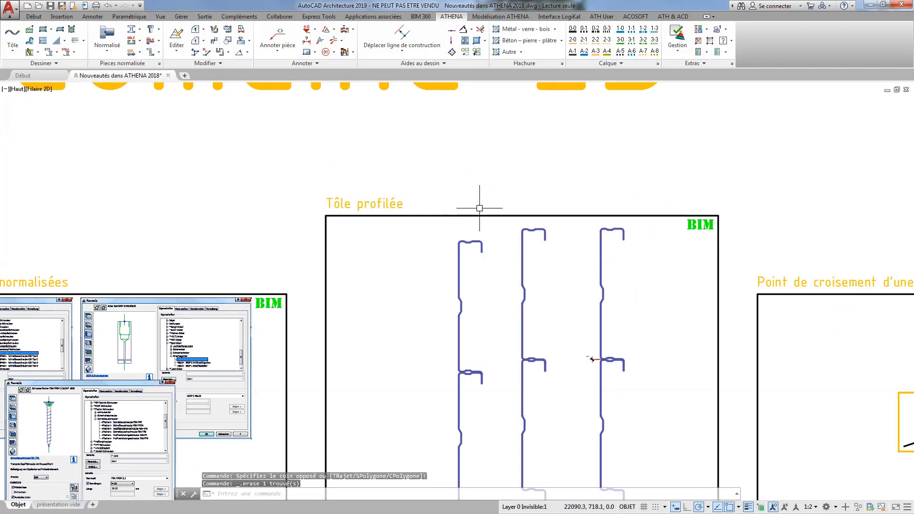
Review the Tôle profilée properties of the new run's upper cassette and close them without changes.
click(469, 244)
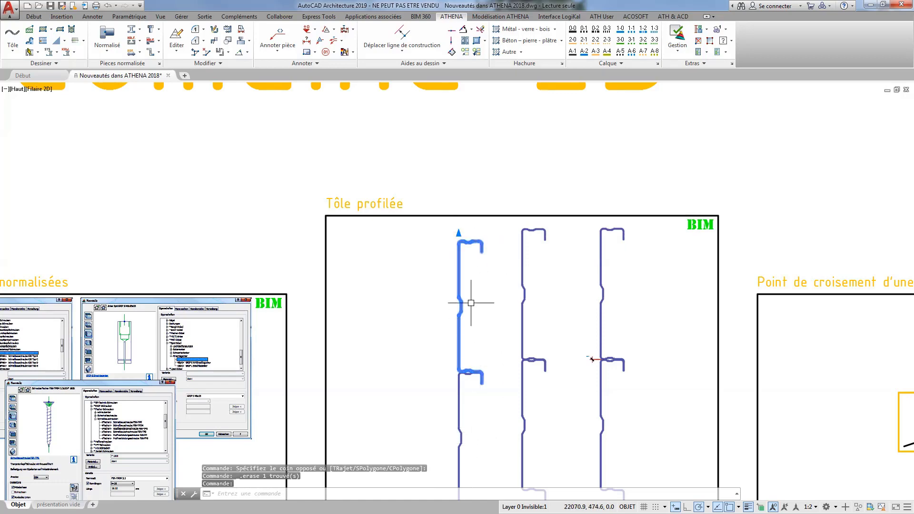
double_click(458, 276)
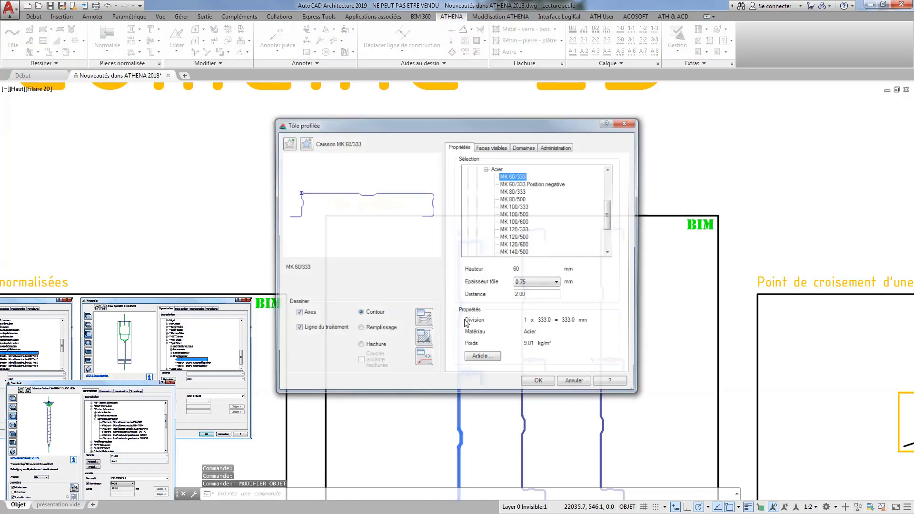
click(576, 384)
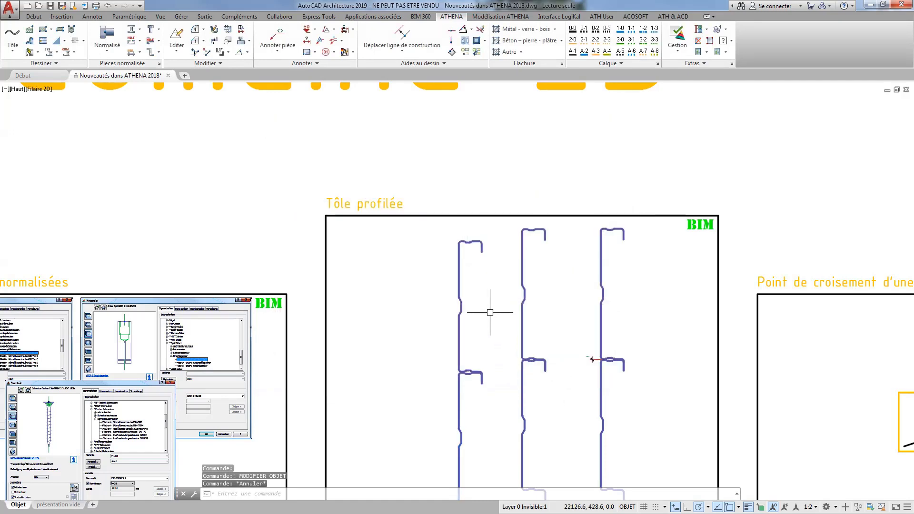
Add one more cassette above the new run by stretching the upper cassette's arrow grip upward beyond the frame.
mouse_move(490, 312)
middle_down()
mouse_move(449, 255)
mouse_move(390, 233)
middle_up()
click(402, 240)
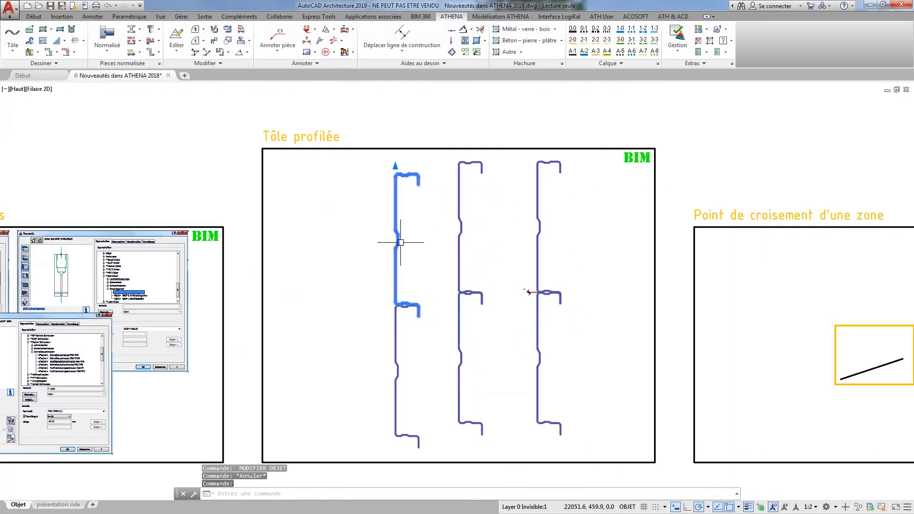
click(395, 167)
middle_drag(395, 20, 413, 165)
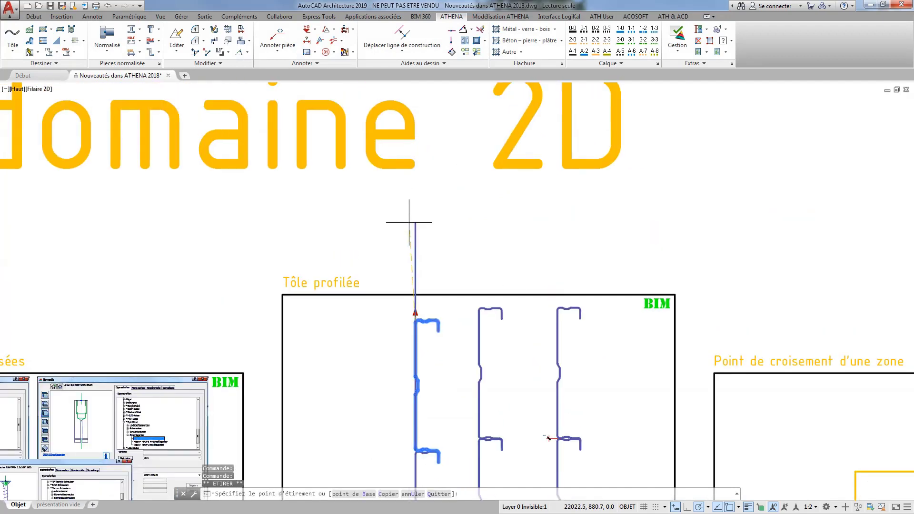
click(415, 189)
key(Escape)
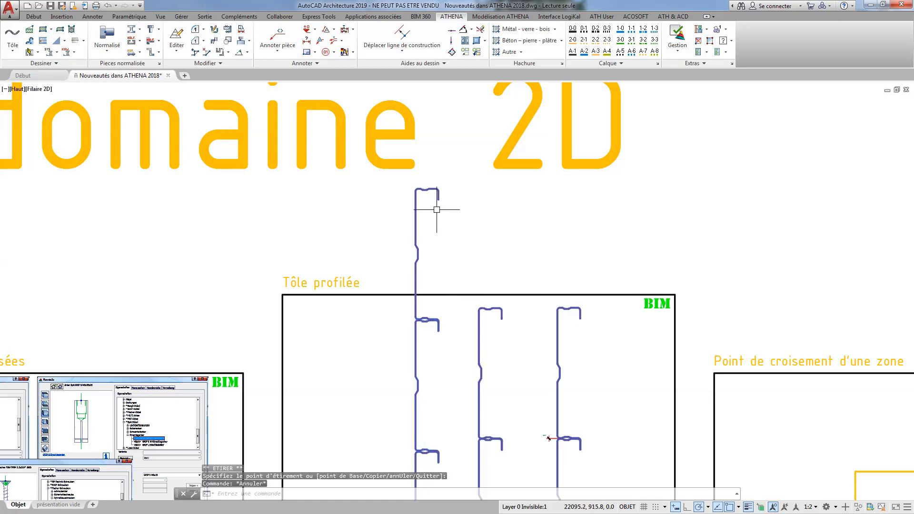
Delete the added cassette above the run so that the sections stay within the Tôle profilée frame.
click(424, 188)
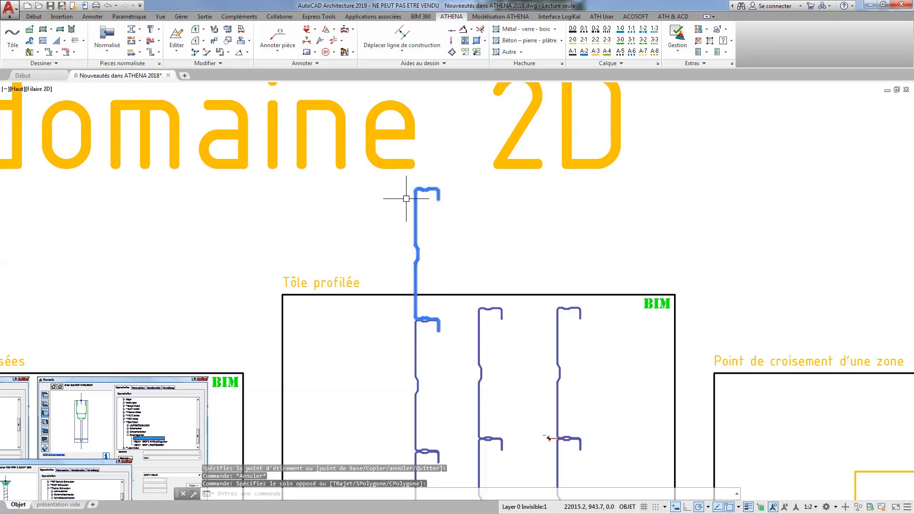
scroll(444, 206, down, 3)
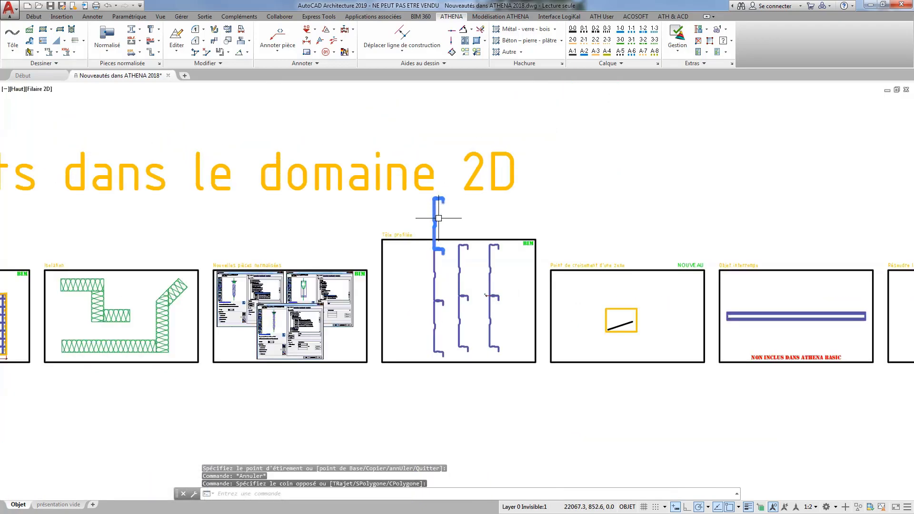
click(449, 233)
key(Delete)
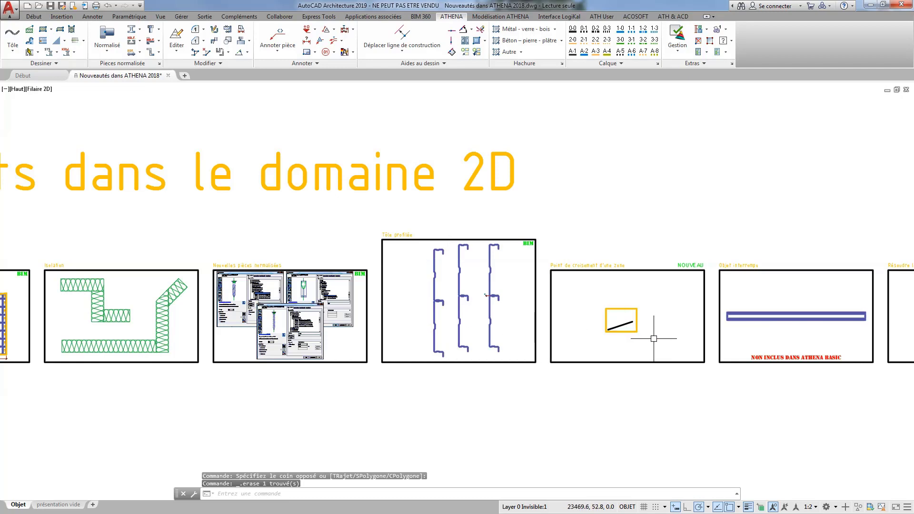
Switch to the Isométrique orientée SO view and examine the box and diagonal line in the Point de croisement d'une zone frame.
middle_drag(654, 338, 582, 351)
scroll(579, 349, up, 4)
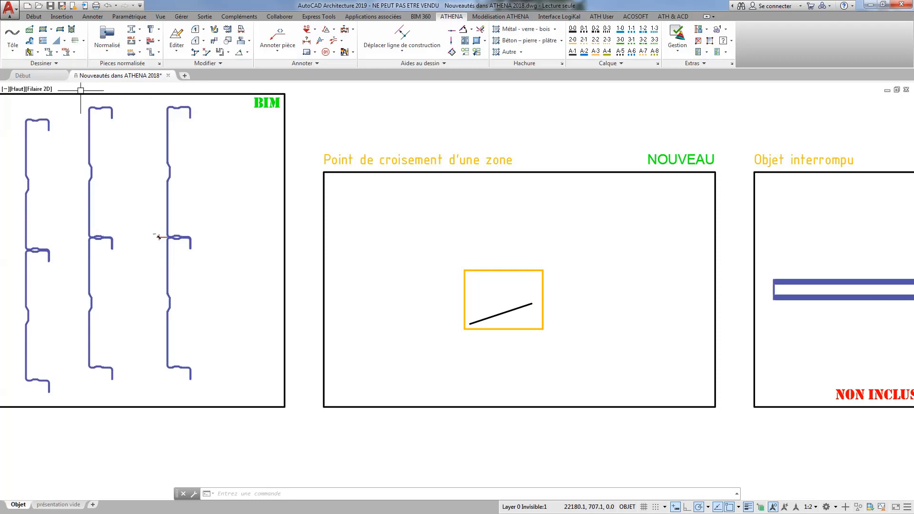
click(17, 89)
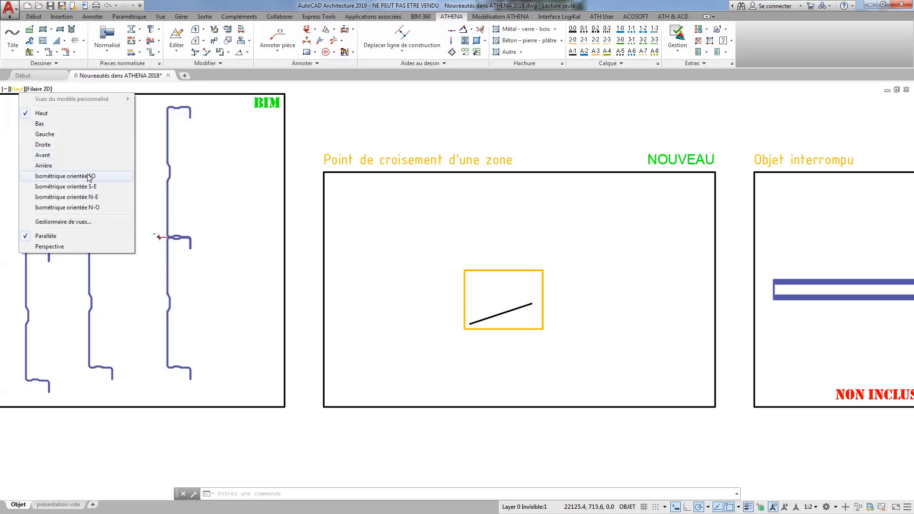
click(65, 175)
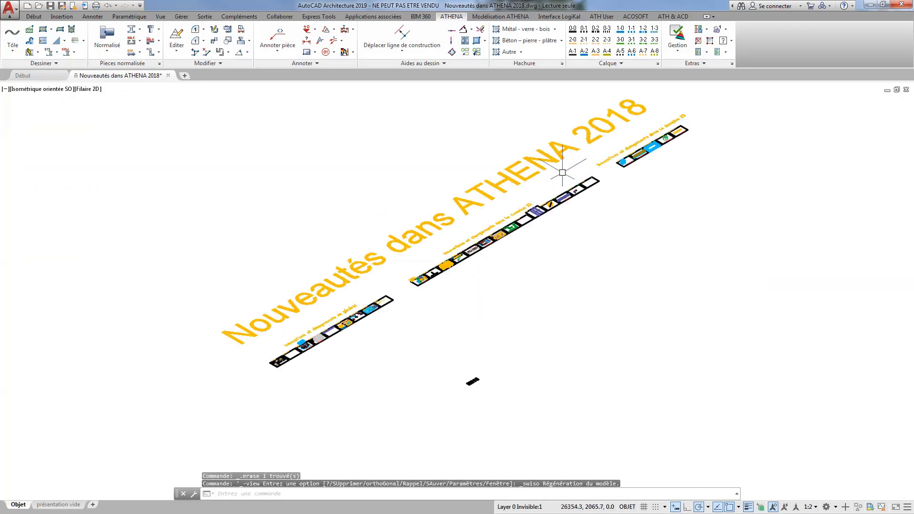
scroll(552, 197, up, 5)
scroll(492, 178, up, 5)
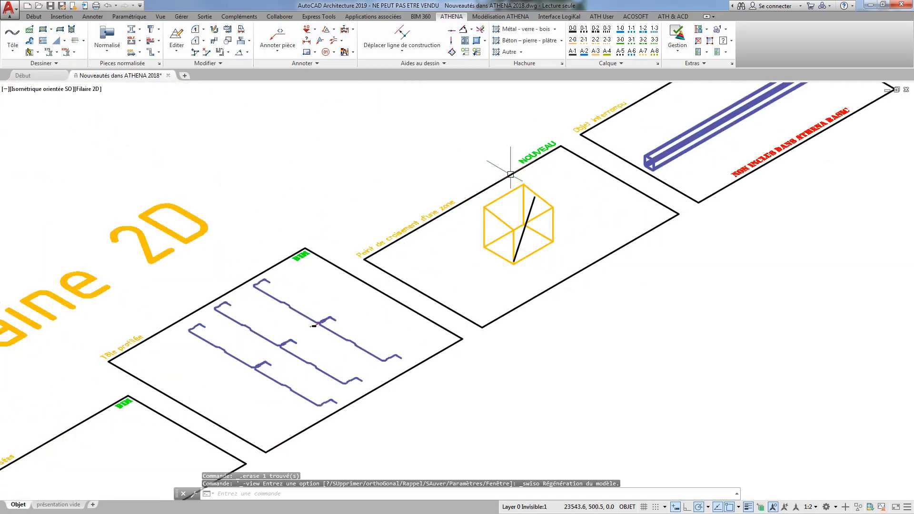
scroll(525, 207, up, 5)
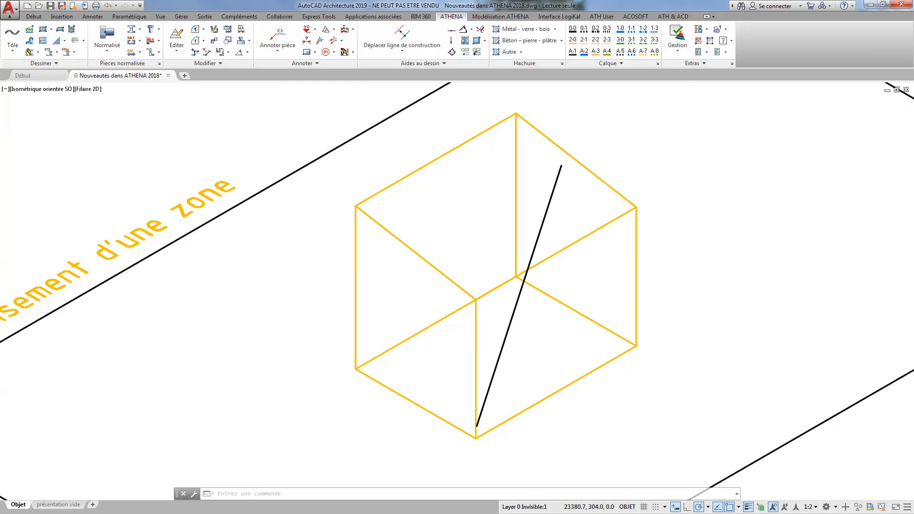
shift+middle_drag(494, 241, 463, 252)
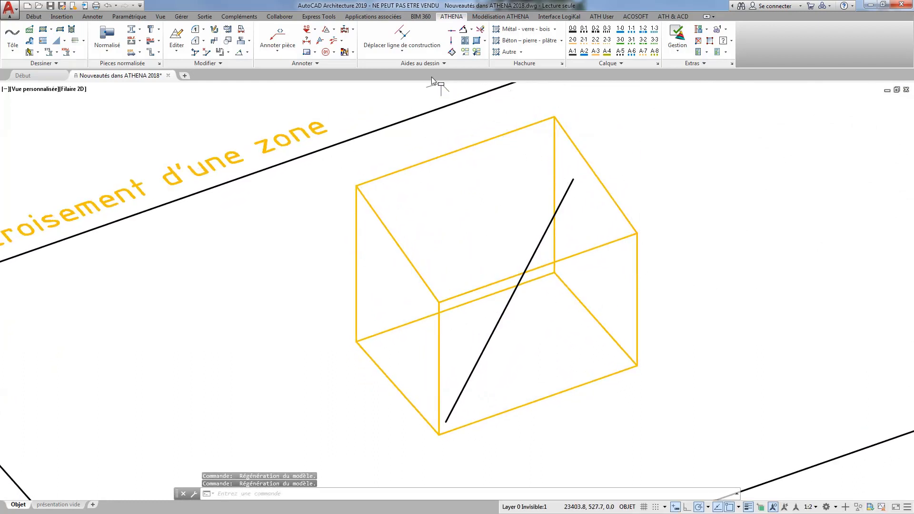
Create a Point de rencontre niveau/droite from three corners of the box's upper face and both ends of the diagonal line, and inspect its marker.
click(411, 55)
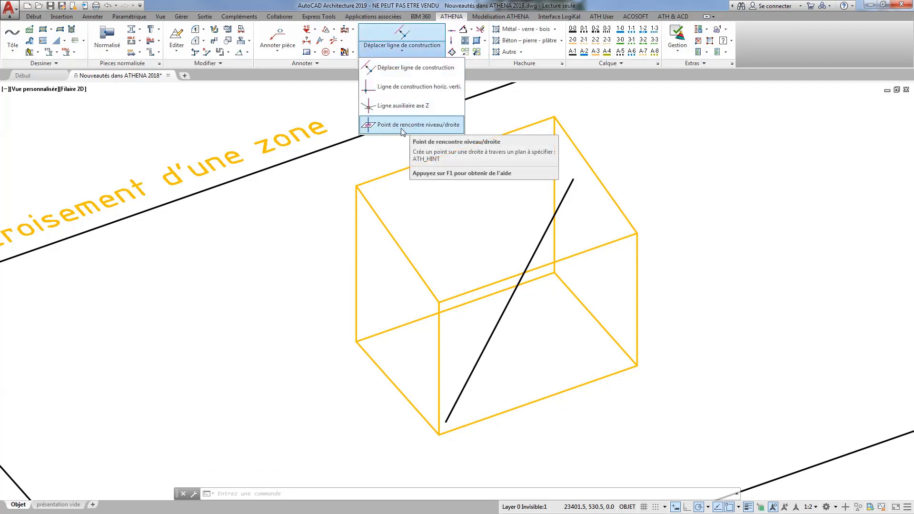
click(425, 126)
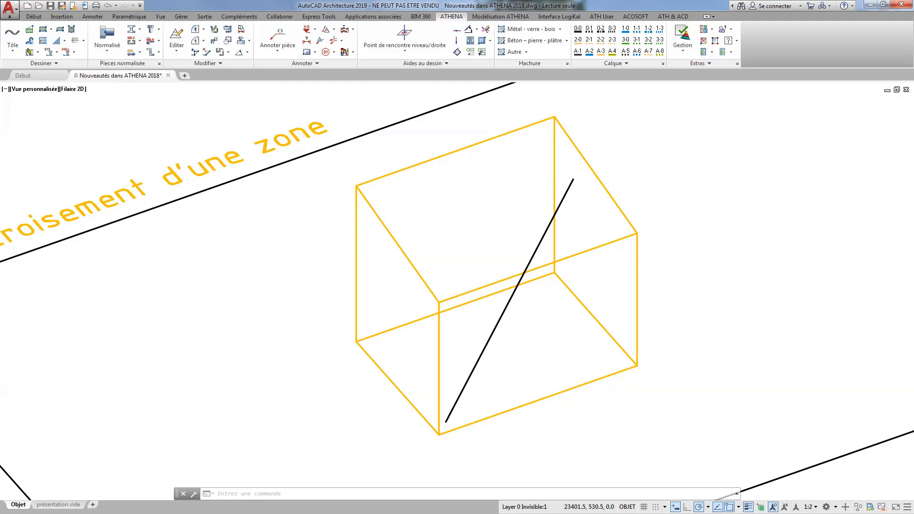
click(554, 117)
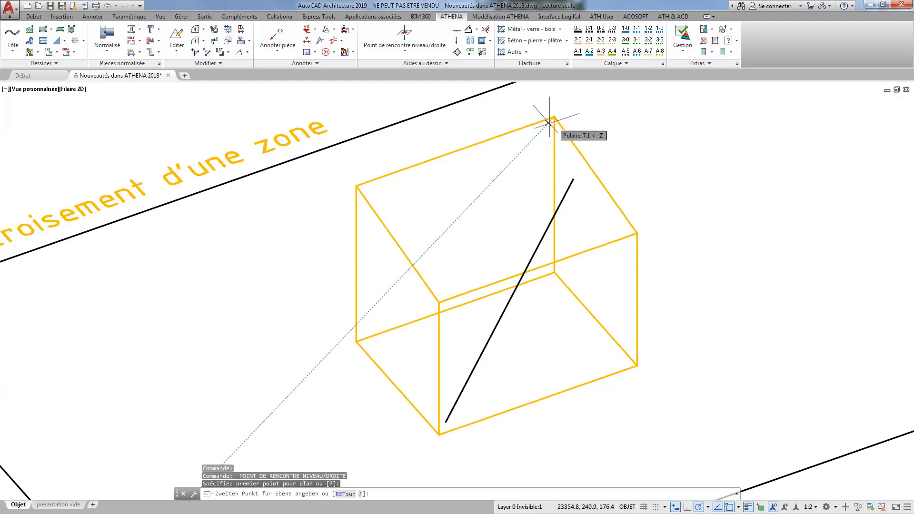
click(356, 185)
click(441, 301)
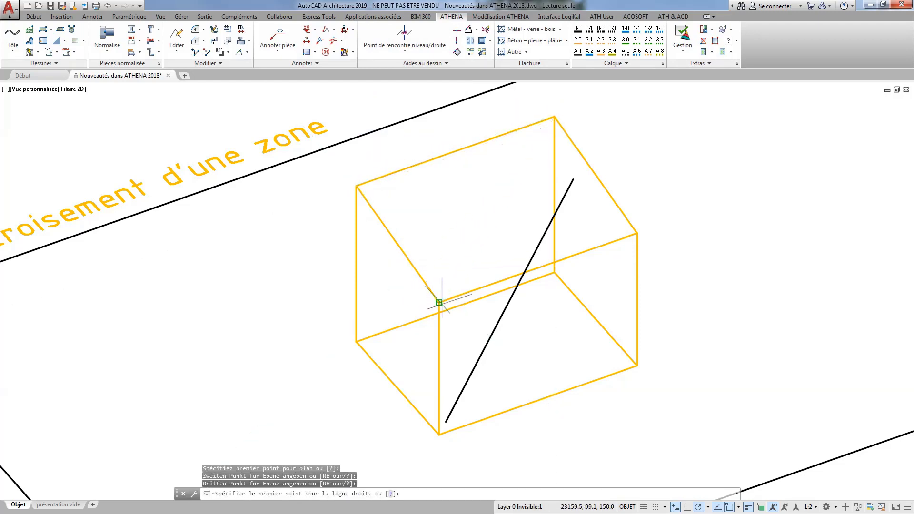
click(572, 179)
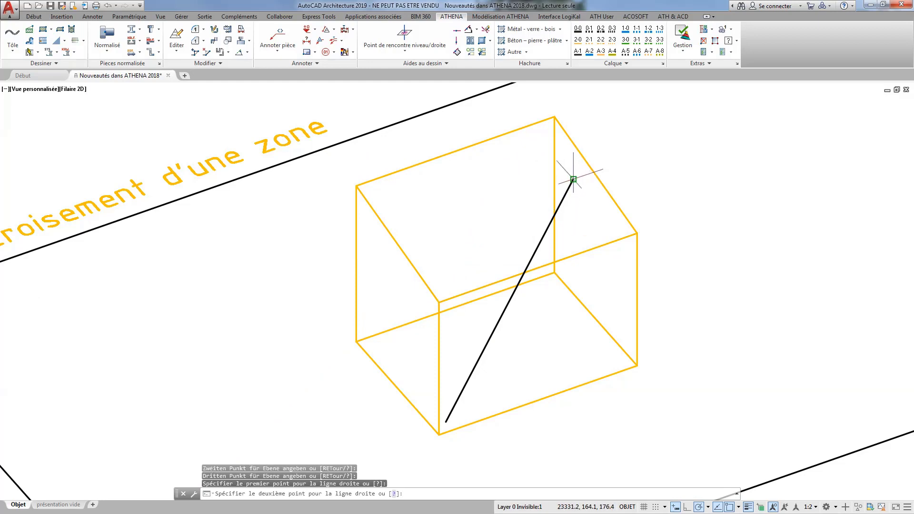
click(446, 422)
scroll(564, 198, up, 6)
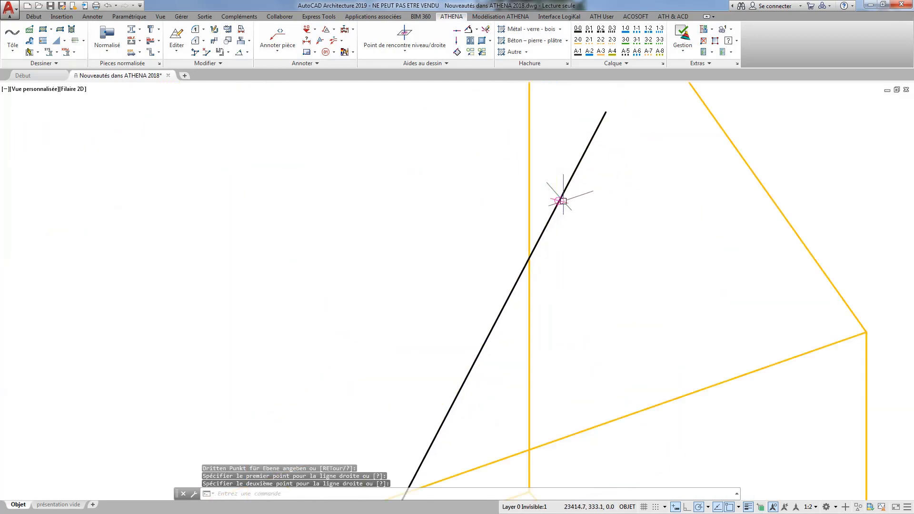
scroll(563, 201, up, 4)
click(558, 204)
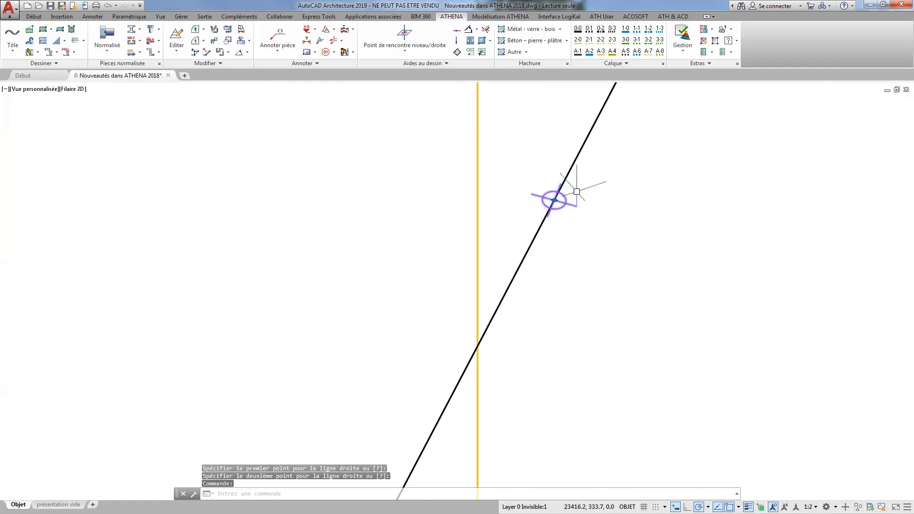
key(Escape)
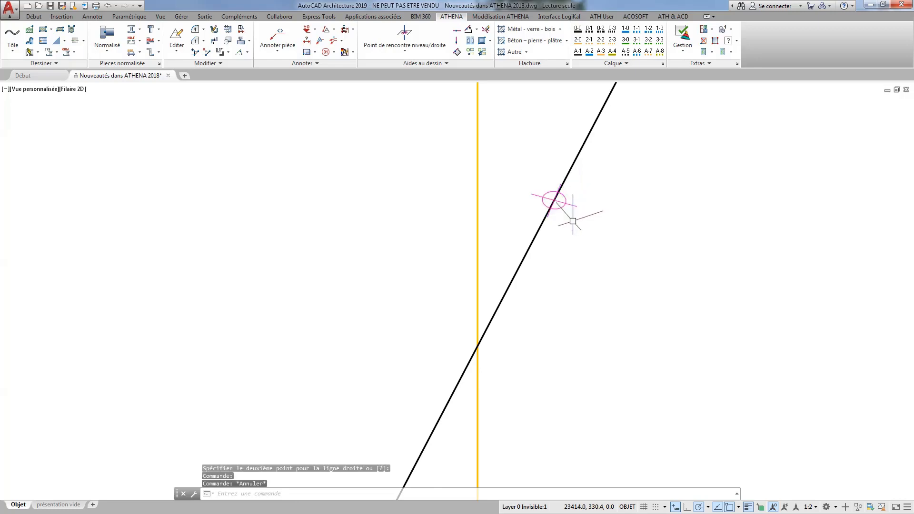
Split the long profile at three points with Objet interrompu and delete the section between the second and third break points.
scroll(557, 235, down, 6)
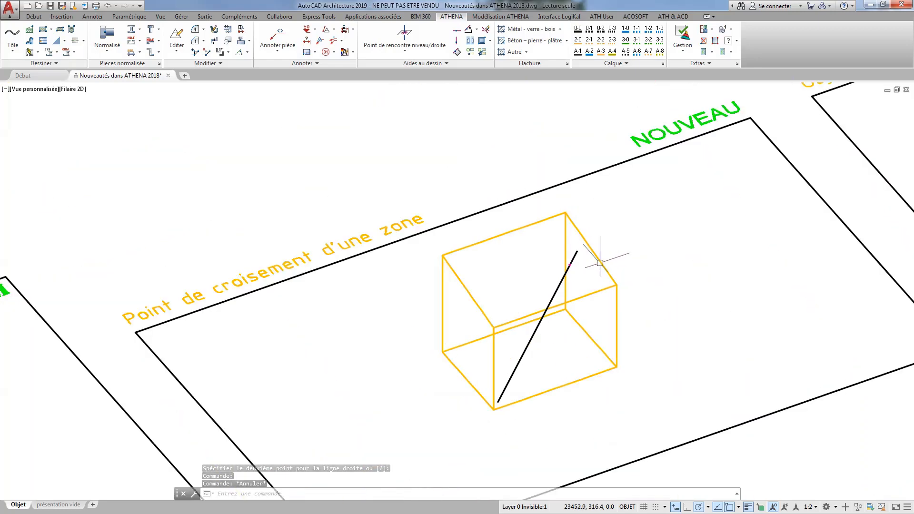
scroll(595, 259, down, 2)
mouse_move(594, 140)
middle_down()
mouse_move(507, 212)
mouse_move(265, 275)
mouse_move(188, 283)
middle_up()
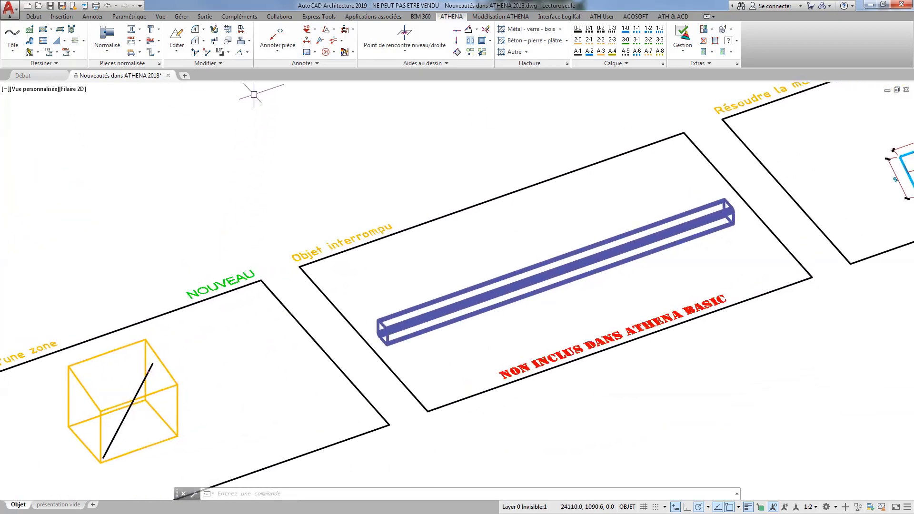
click(228, 30)
click(457, 305)
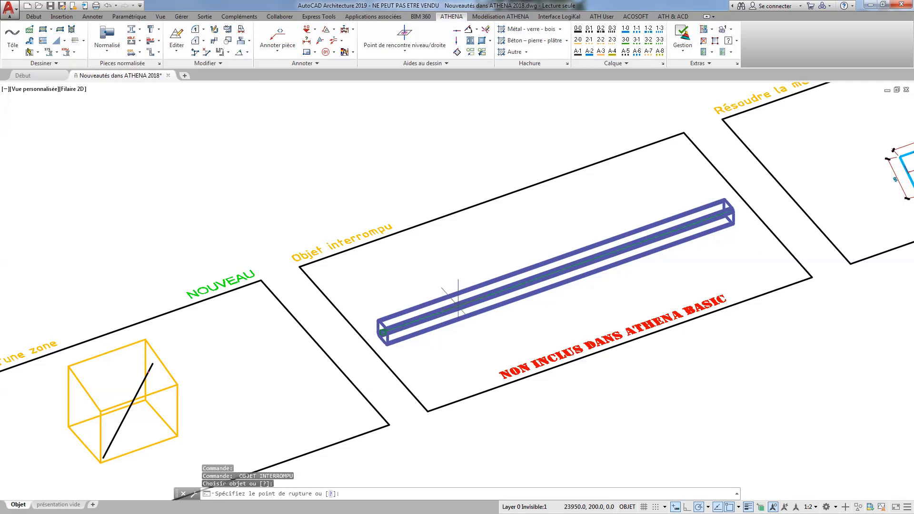
click(523, 312)
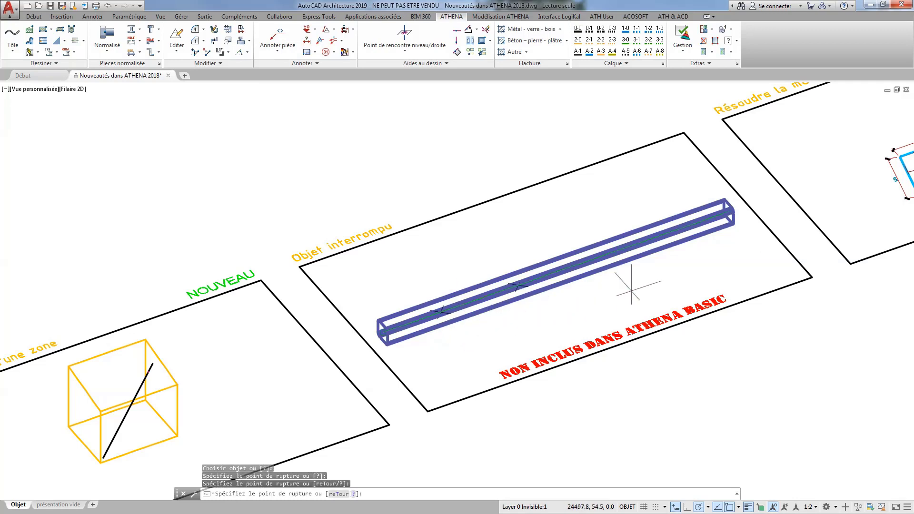
click(640, 285)
key(Return)
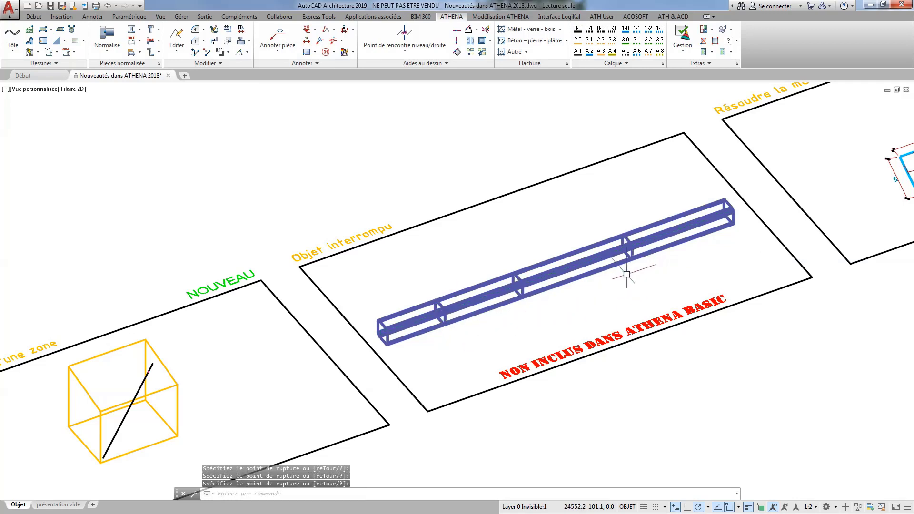
click(587, 254)
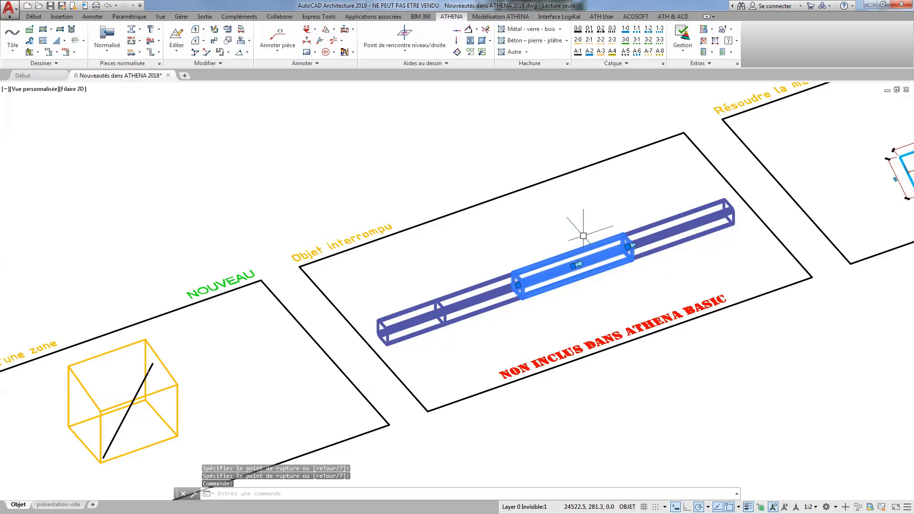
key(Delete)
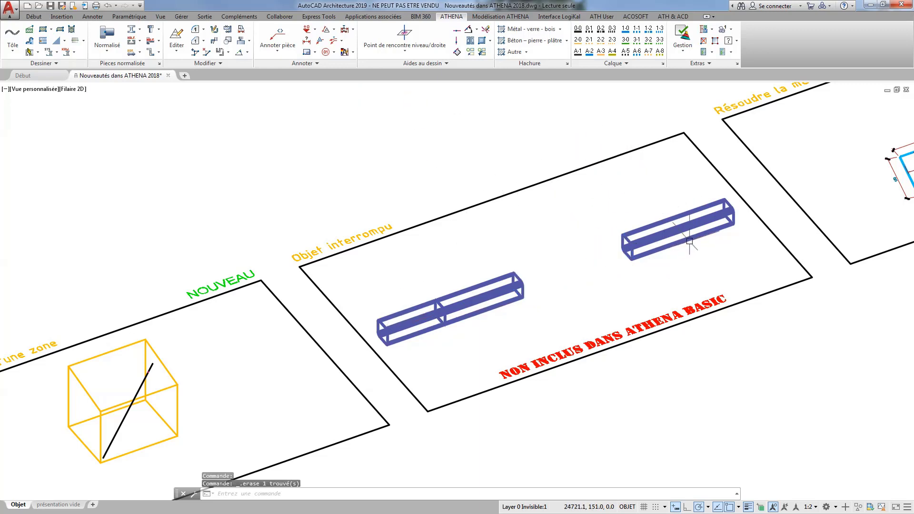
Return to the Haut view at the Résoudre la mesure d'objet associative frame and bring up the list of dimensioning commands.
mouse_move(720, 253)
middle_down()
mouse_move(595, 265)
mouse_move(422, 363)
middle_up()
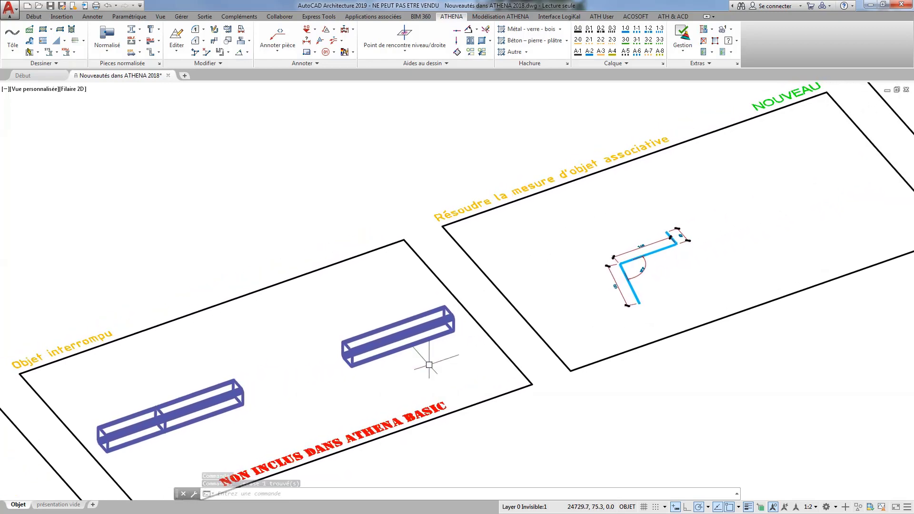
click(47, 89)
click(73, 113)
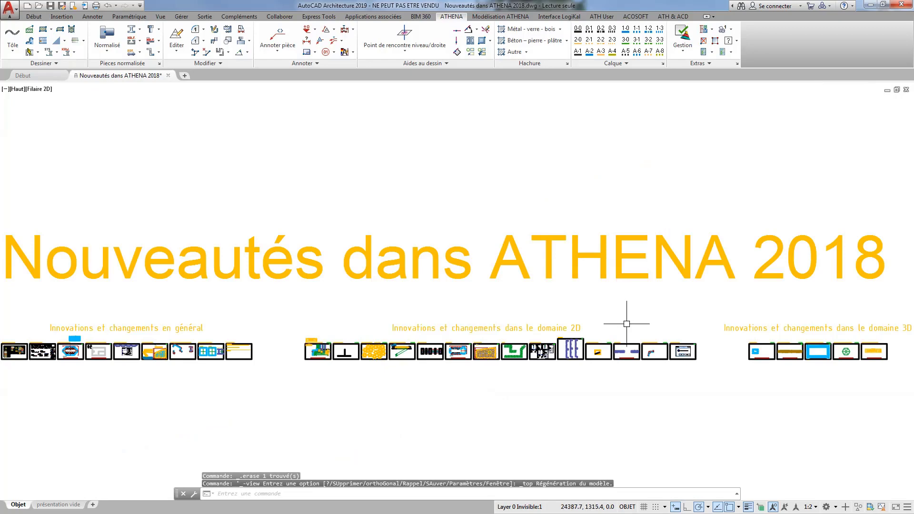
scroll(659, 355, up, 12)
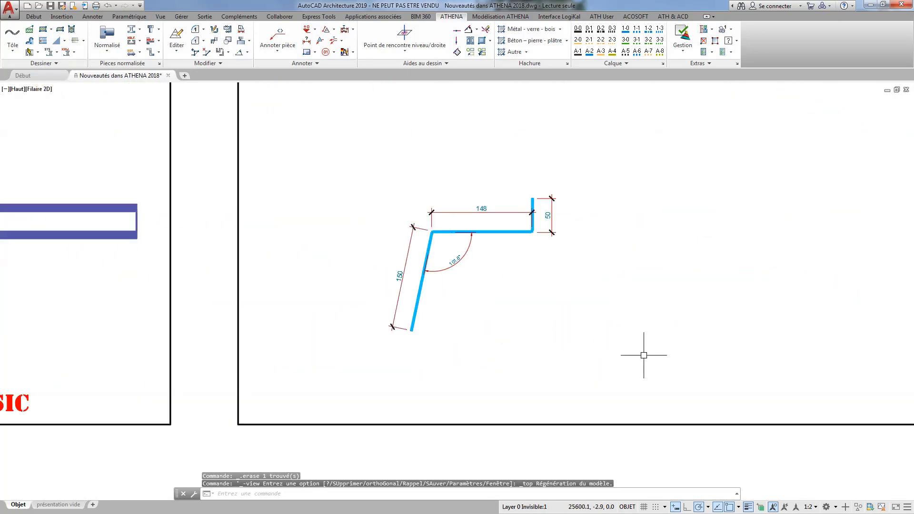
scroll(637, 305, down, 2)
middle_drag(591, 284, 477, 322)
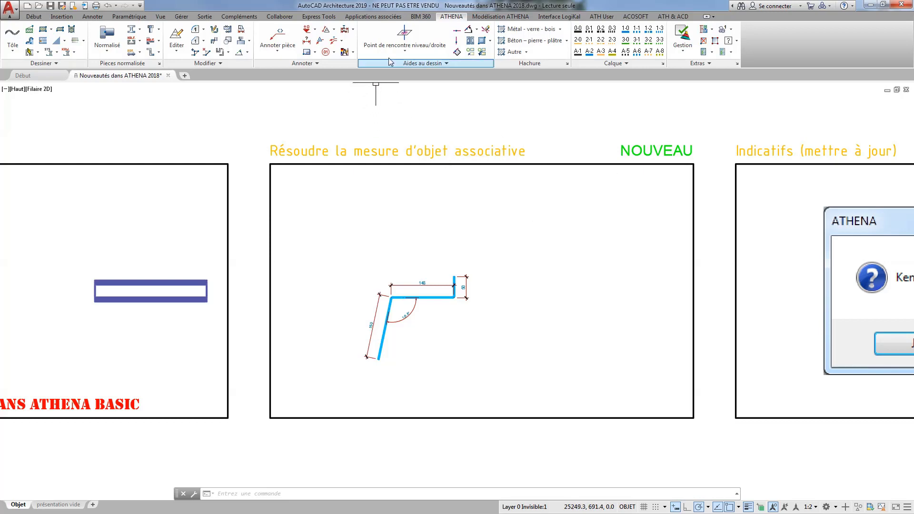
click(335, 30)
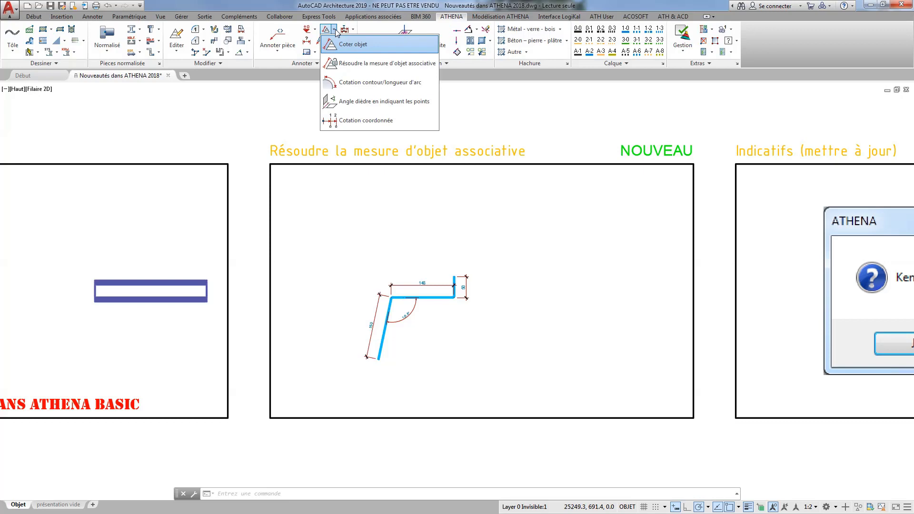
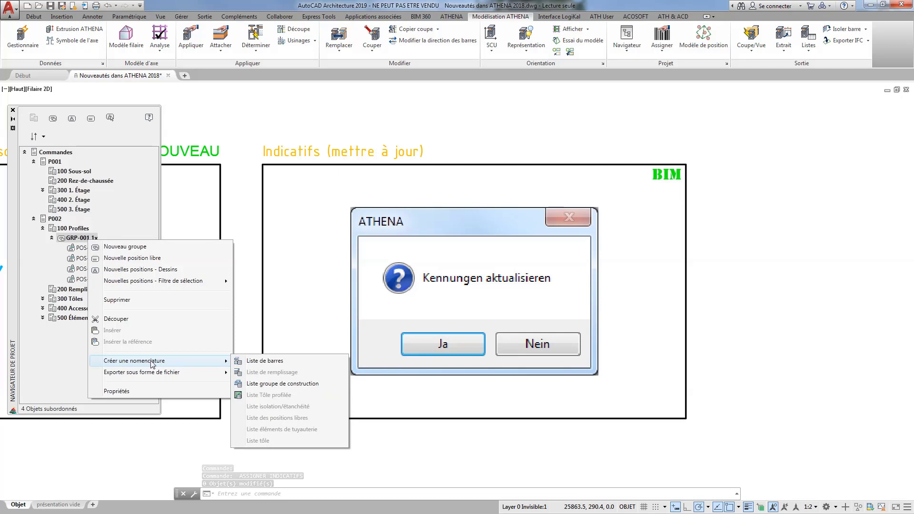
Start a Liste de barres for group GRP-001, accept updating the identifiers, and cancel the list settings.
click(254, 361)
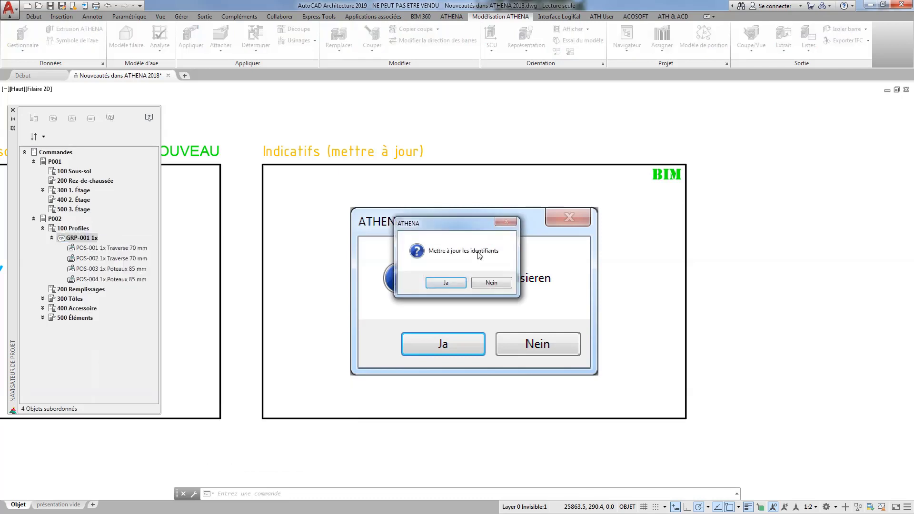
drag(447, 217, 538, 118)
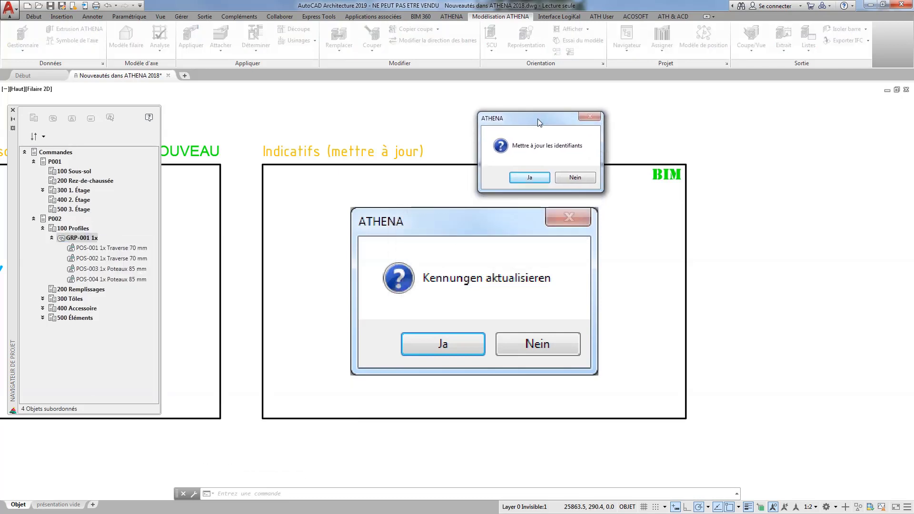
click(541, 177)
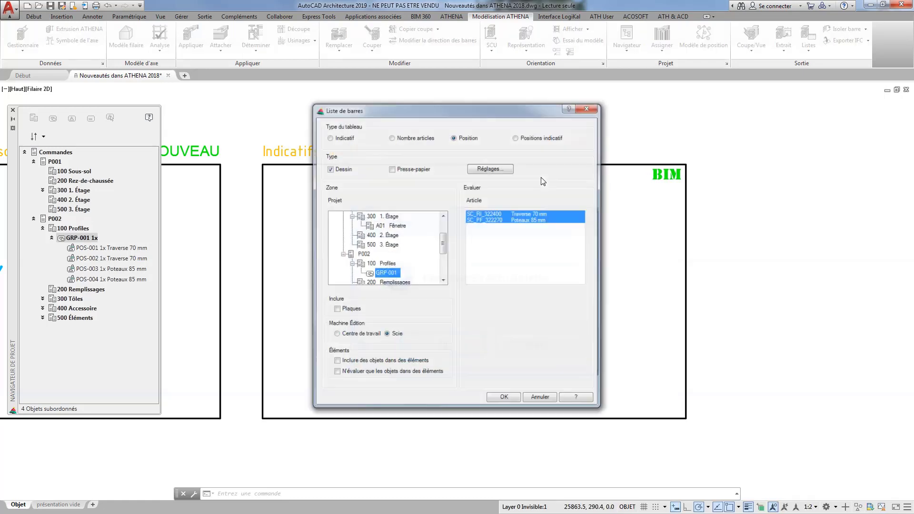
click(538, 401)
Start the Liste de barres for GRP-001 again, decline the identifier update, and cancel the list settings.
right_click(88, 242)
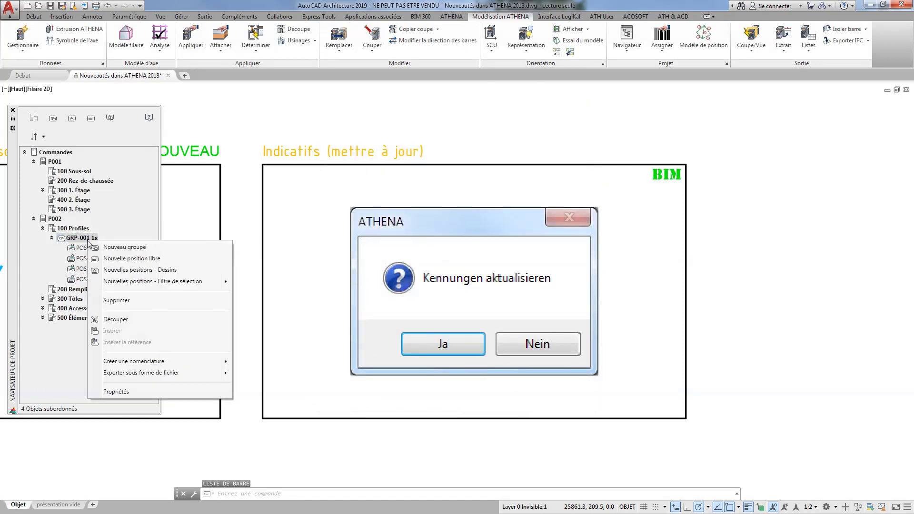
mouse_move(147, 361)
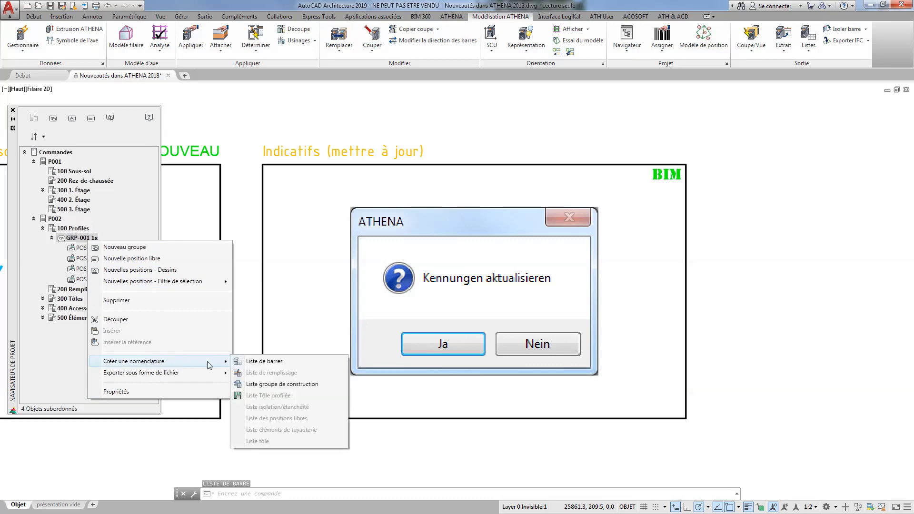
click(261, 362)
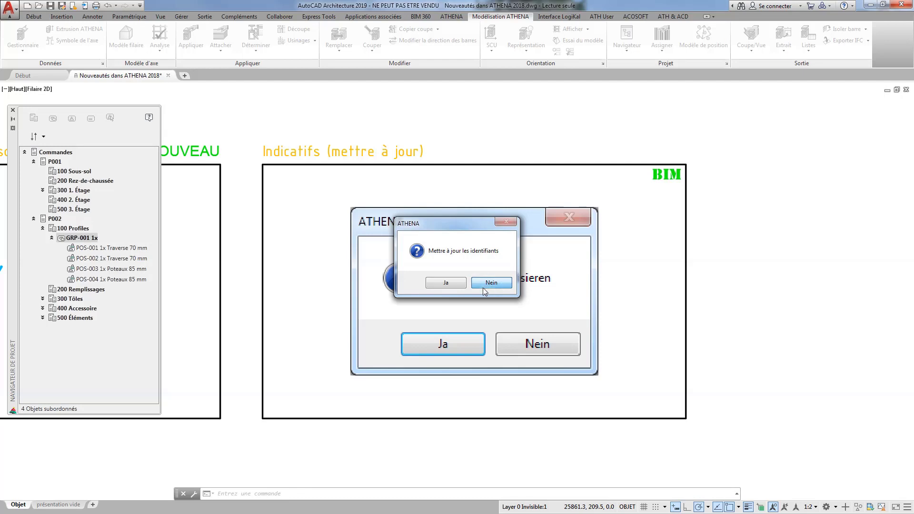
drag(472, 226, 520, 210)
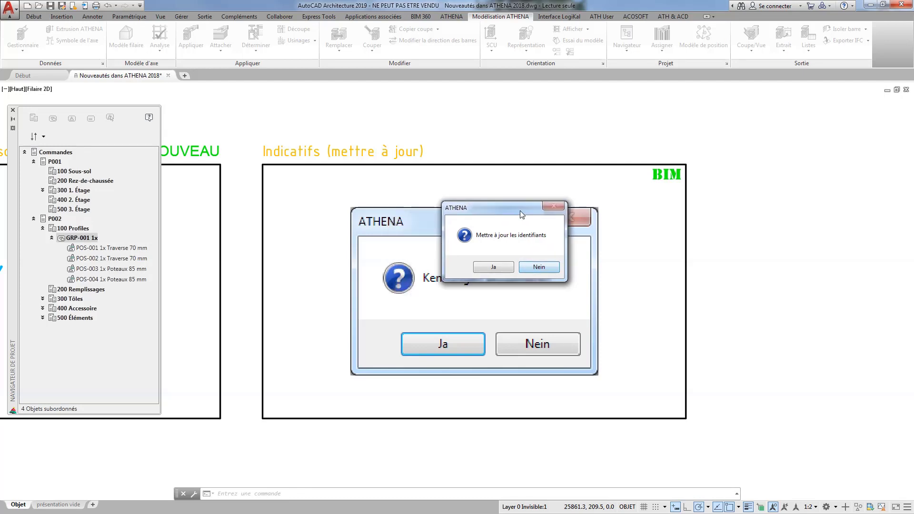
click(540, 267)
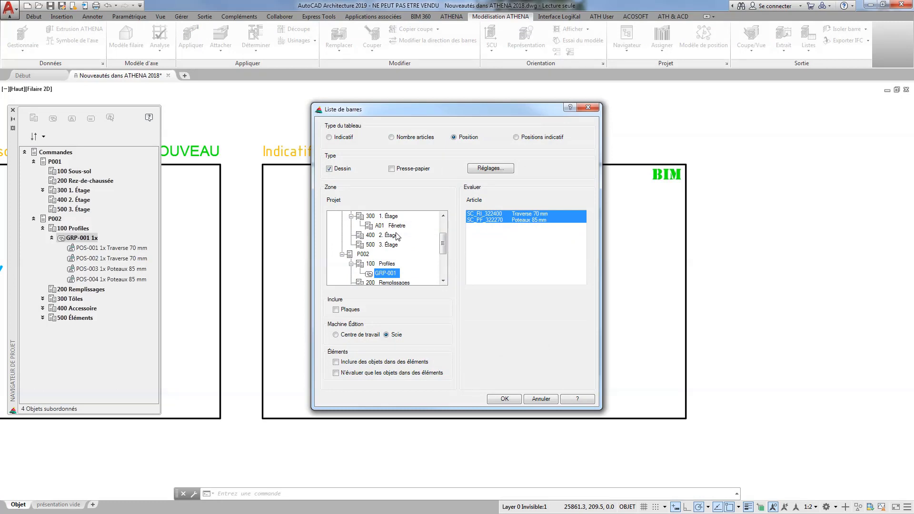
click(554, 403)
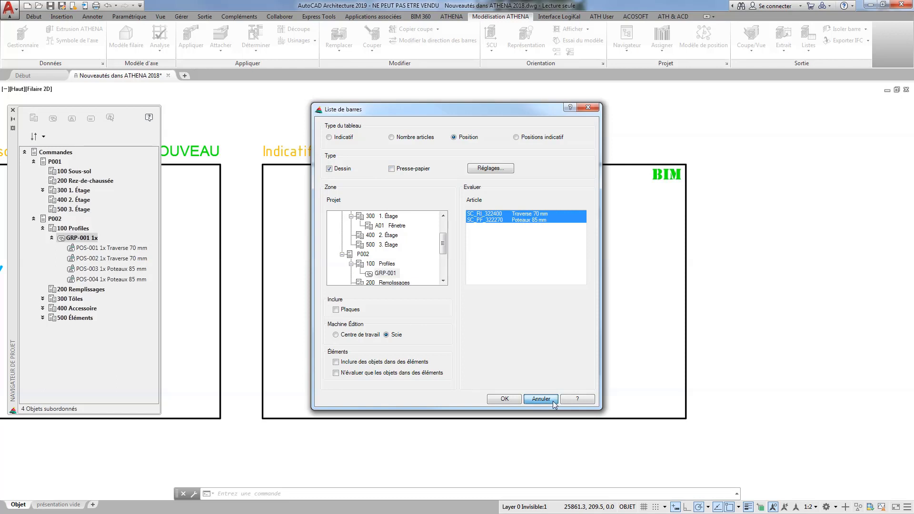
Close the project navigator and go to the Projeter modèle 3D frame in the 3D innovations section.
scroll(547, 369, down, 5)
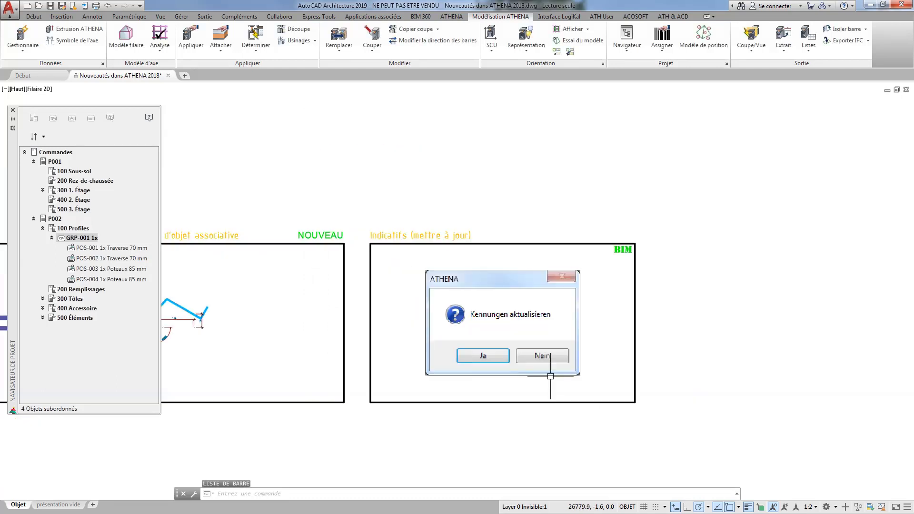
mouse_move(704, 361)
middle_down()
mouse_move(477, 359)
mouse_move(355, 345)
middle_up()
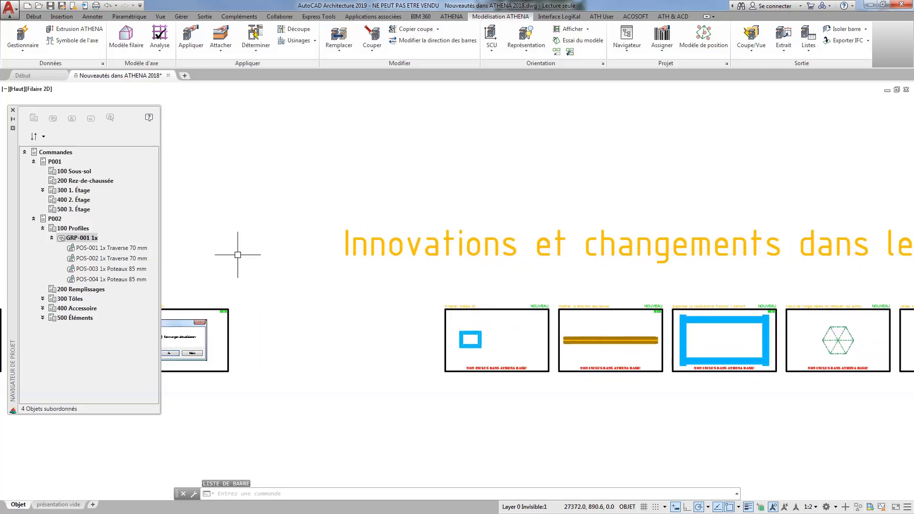
click(13, 110)
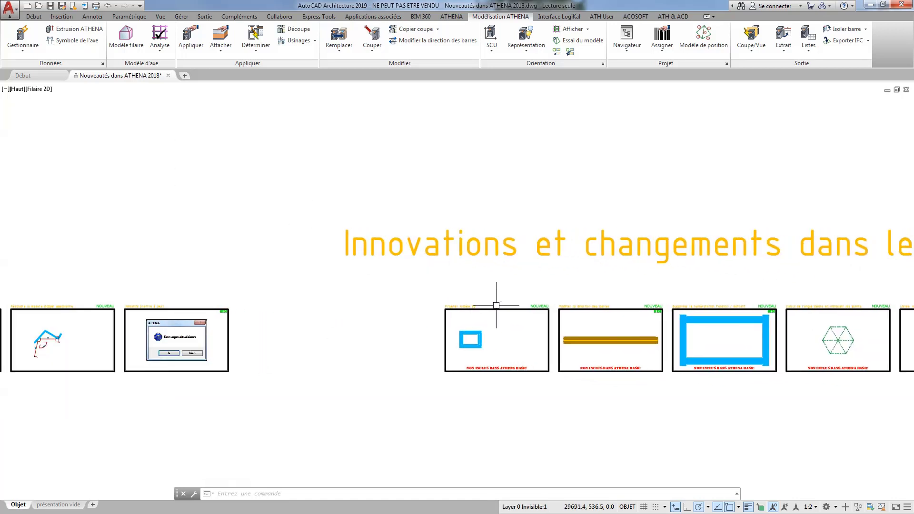
middle_drag(552, 294, 312, 275)
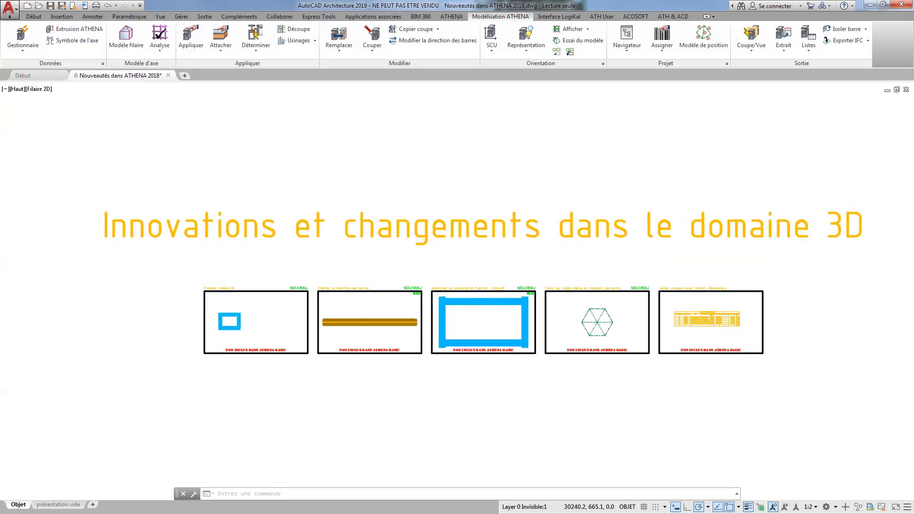
scroll(312, 276, down, 2)
scroll(229, 305, up, 8)
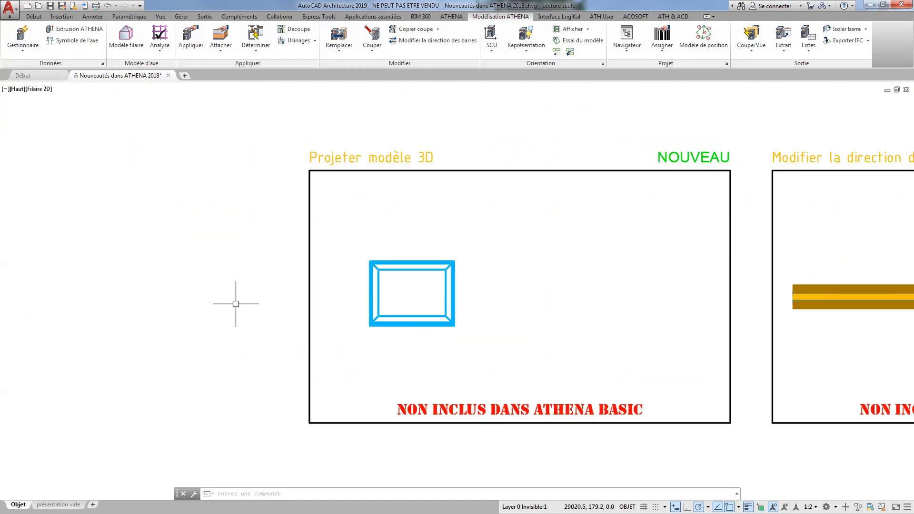
scroll(381, 257, up, 2)
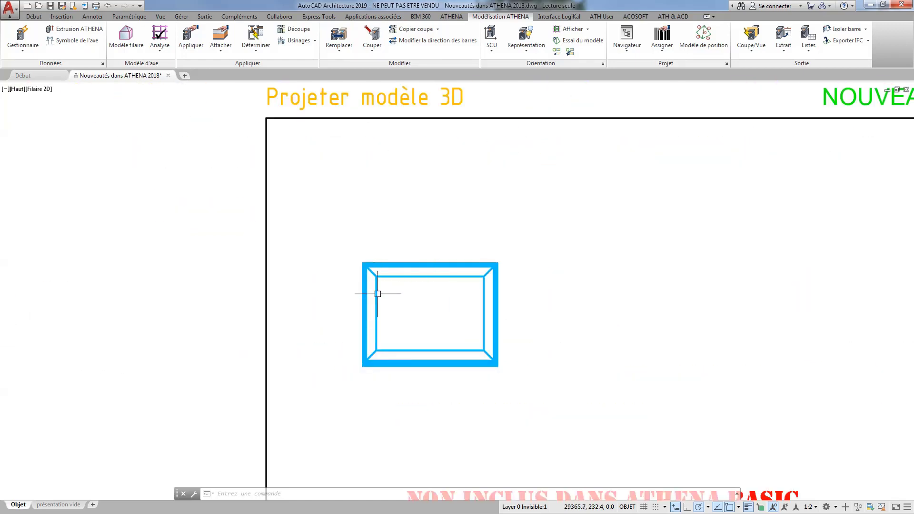
Switch to the Isométrique orientée SO view and bring the box-shaped bar frame under Projeter modèle 3D into close view.
click(18, 88)
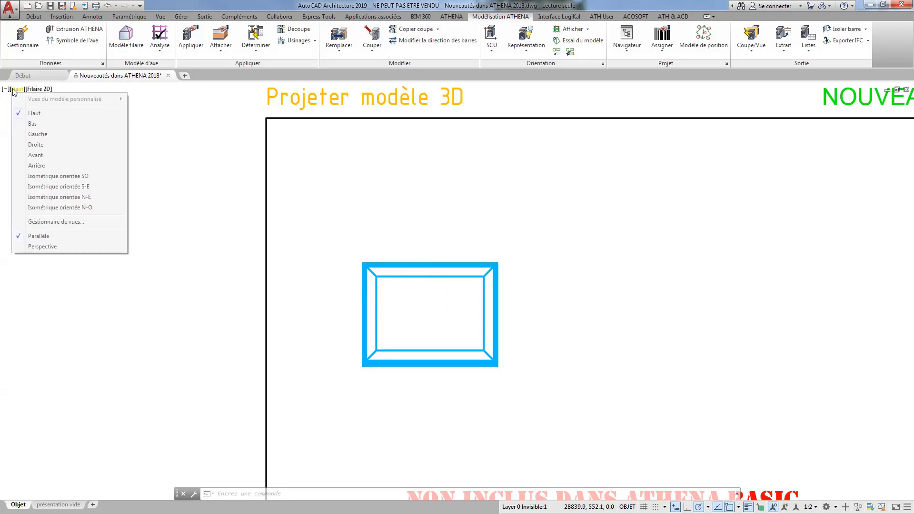
click(71, 176)
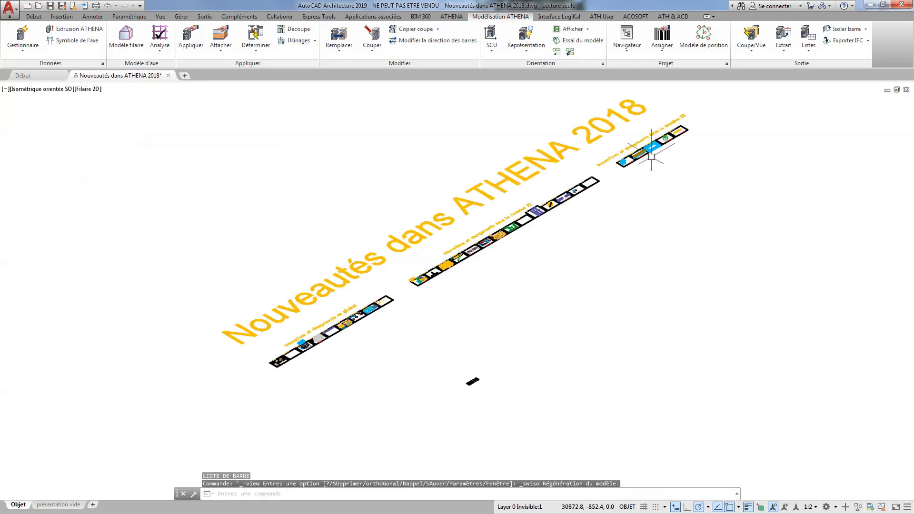
scroll(624, 164, up, 10)
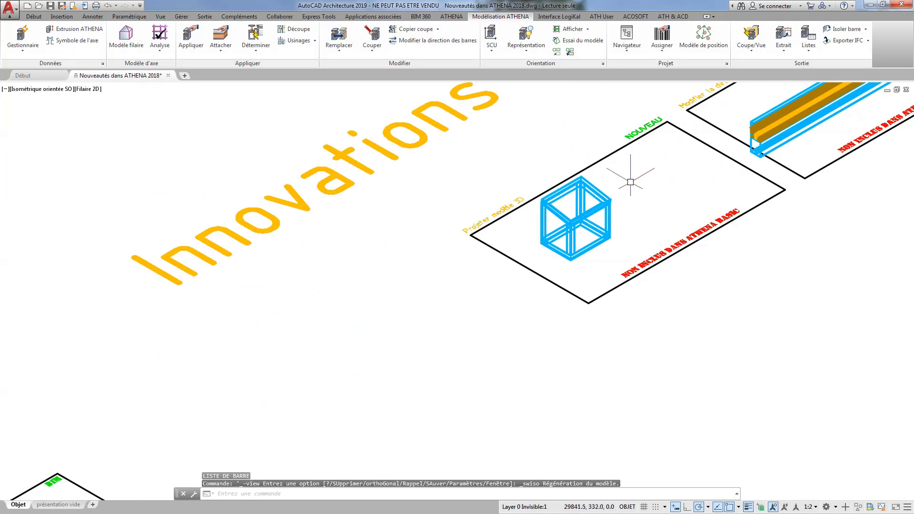
middle_drag(642, 255, 499, 346)
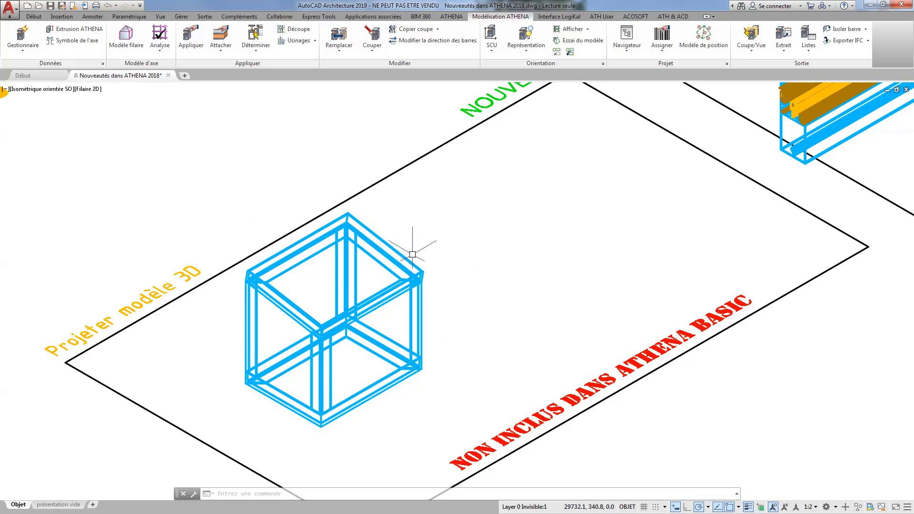
Examine the box-shaped bar frame in the Ombré visual style, and restore Filaire 2D.
click(88, 89)
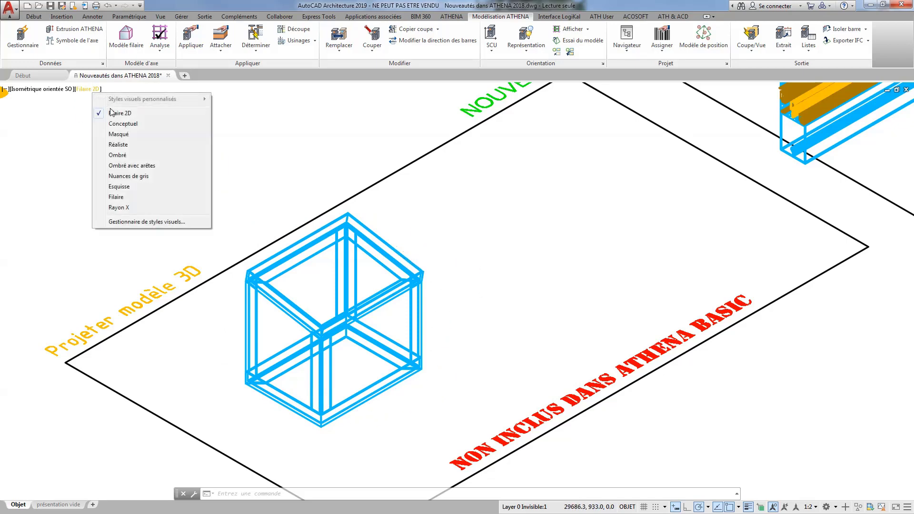
click(124, 154)
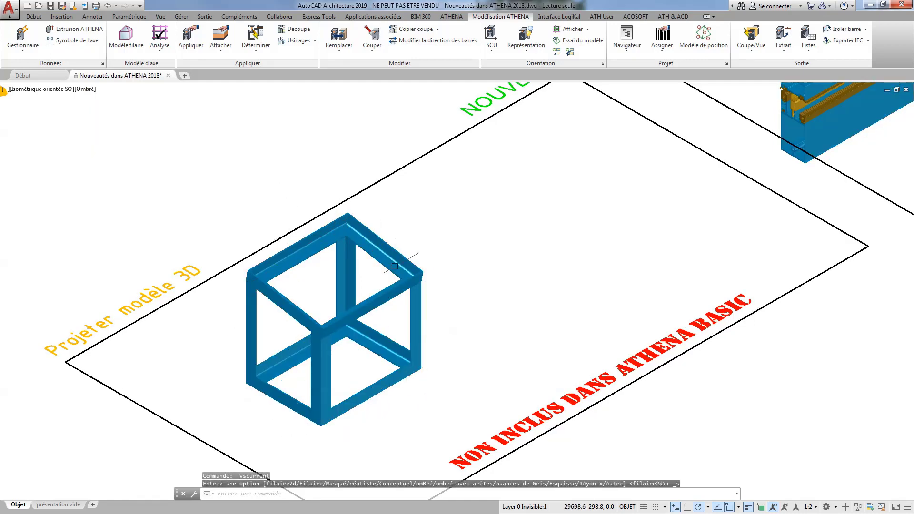
click(87, 90)
click(114, 113)
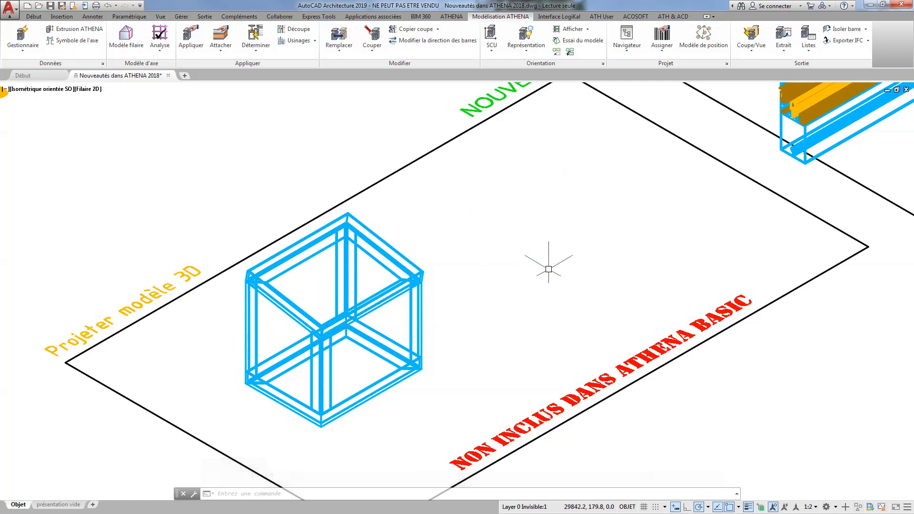
Start Projeter Modèle 3D by object selection and choose all bars of the box-shaped frame.
click(739, 54)
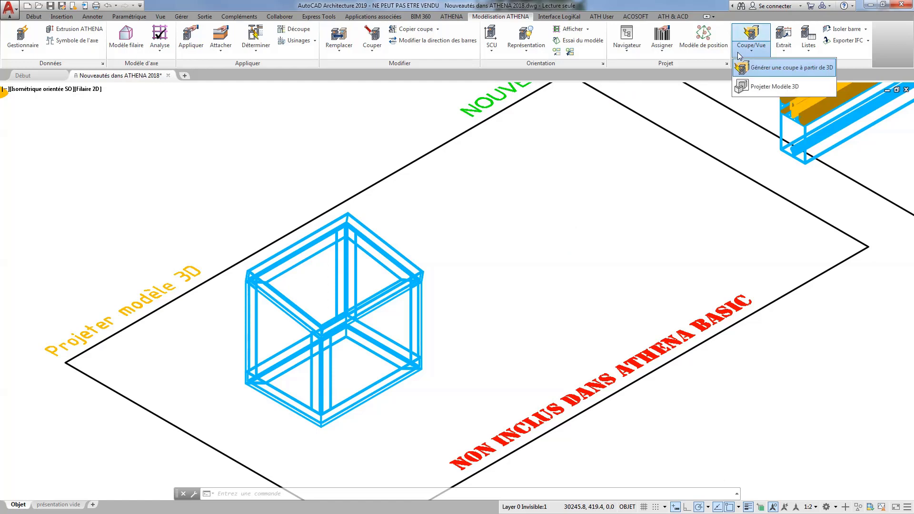
click(765, 87)
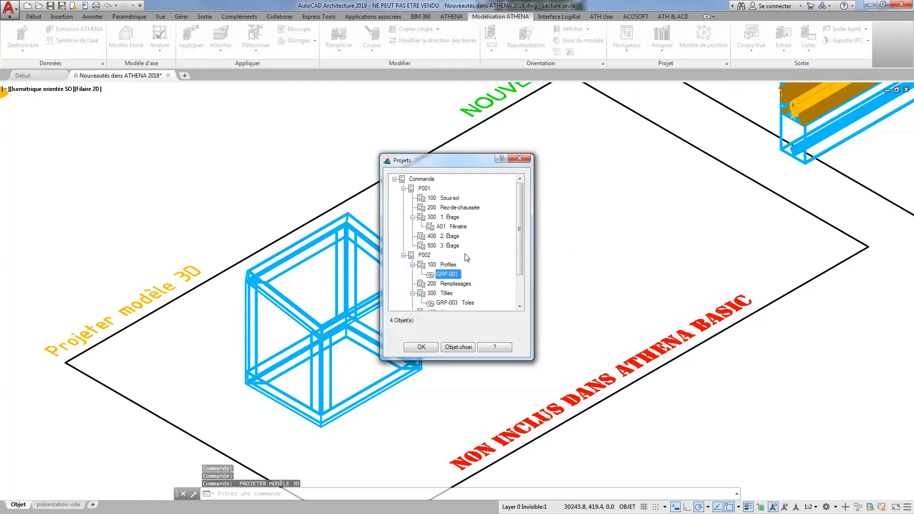
click(455, 347)
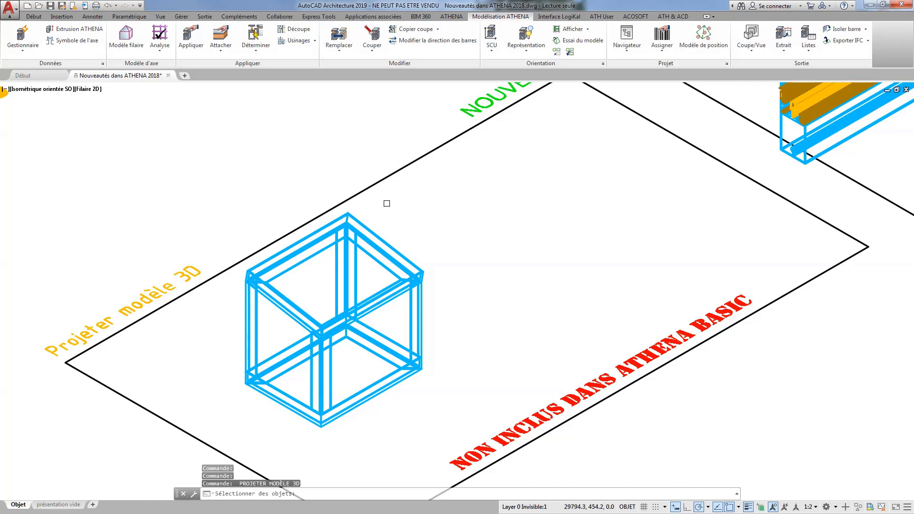
mouse_move(387, 203)
mouse_down()
mouse_move(310, 212)
mouse_move(259, 259)
mouse_move(230, 350)
mouse_move(407, 422)
mouse_move(482, 339)
mouse_move(488, 276)
mouse_up()
key(Return)
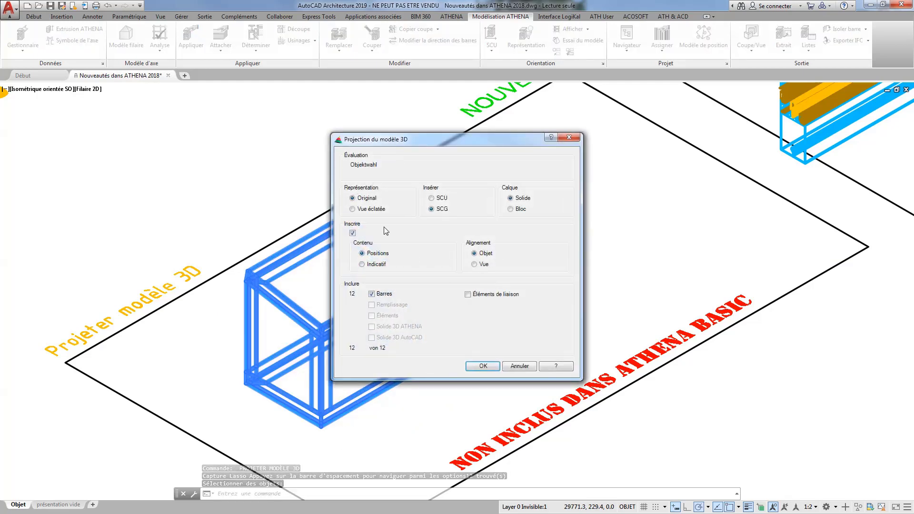
Project the bars as Vue éclatée with Indicatif labels and Objet alignment, and place the projection beside the original in the same frame.
drag(402, 143, 526, 146)
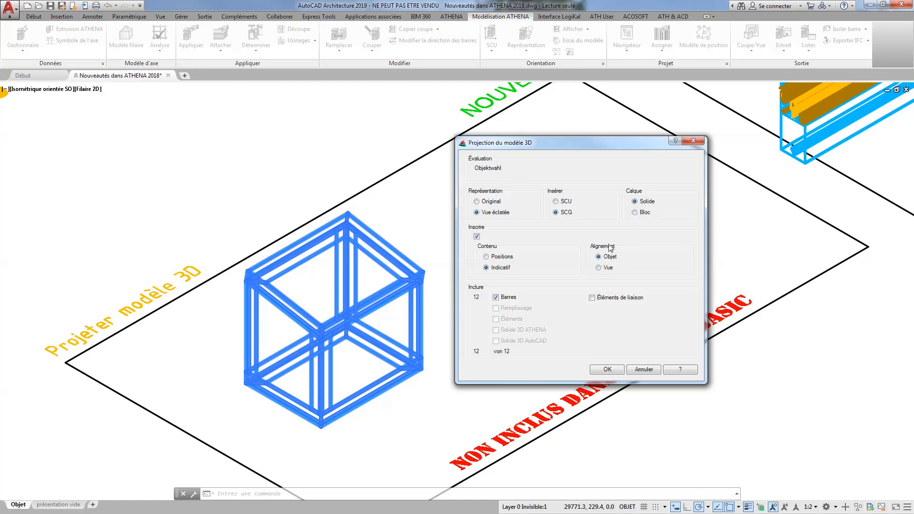
click(607, 371)
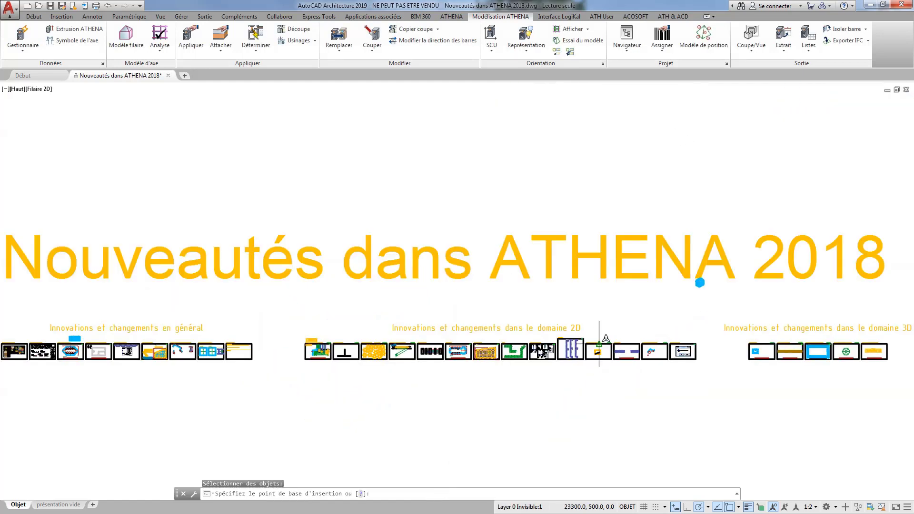
scroll(665, 408, up, 4)
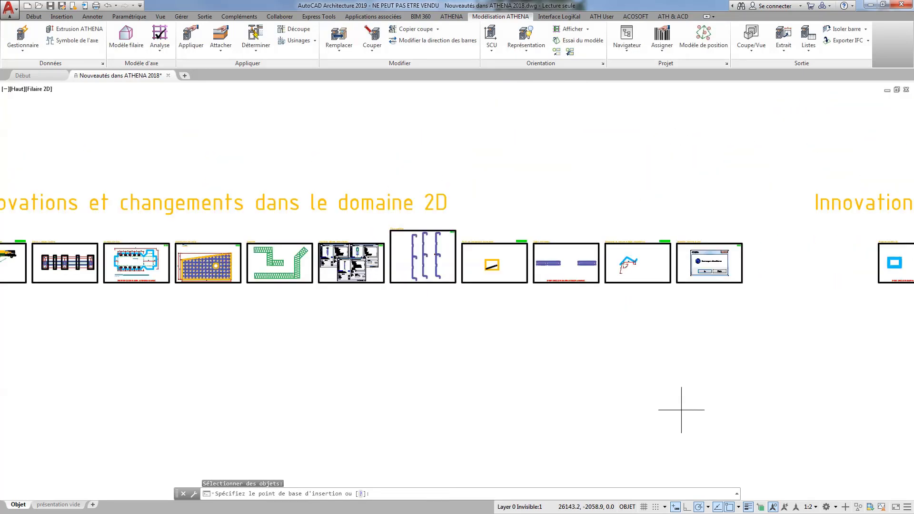
mouse_move(683, 408)
middle_down()
mouse_move(324, 395)
mouse_move(303, 407)
middle_up()
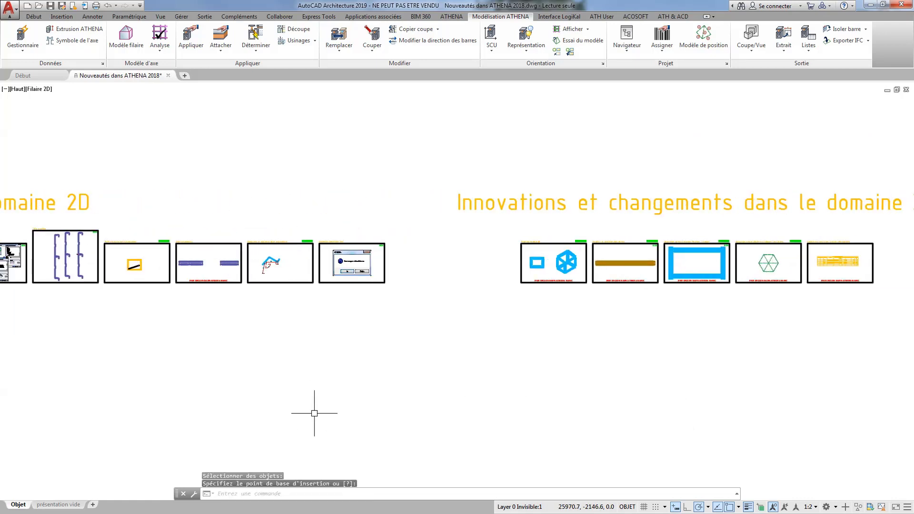
scroll(564, 261, up, 6)
scroll(574, 254, up, 3)
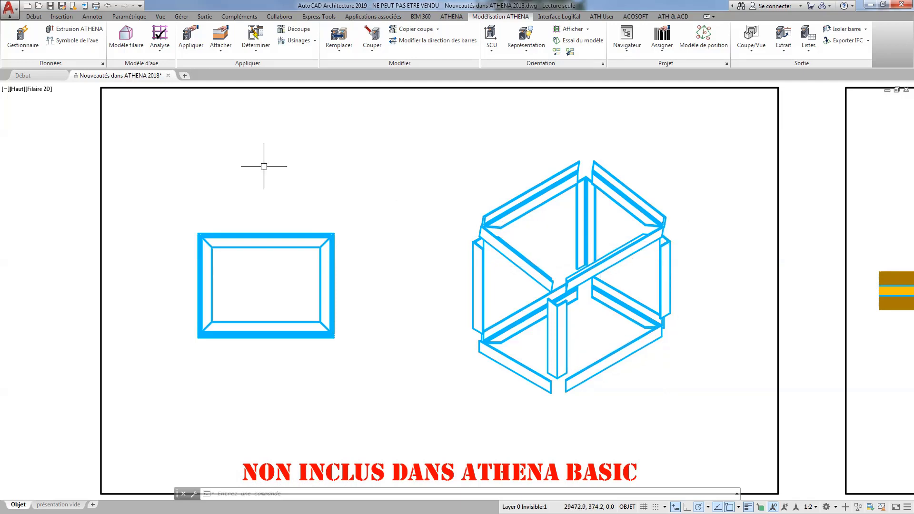
Switch to the Isométrique orientée SO view and compare the original box frame with its flat exploded projection.
scroll(587, 283, down, 2)
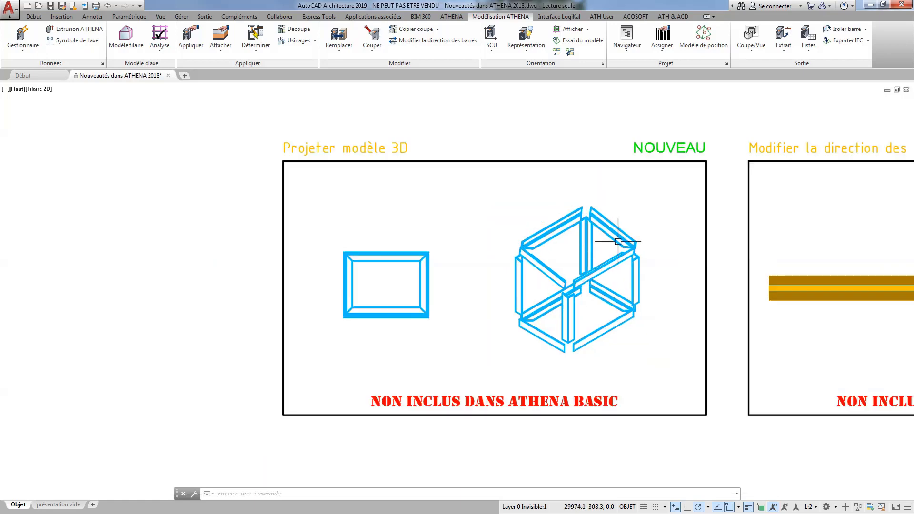
middle_drag(645, 246, 388, 224)
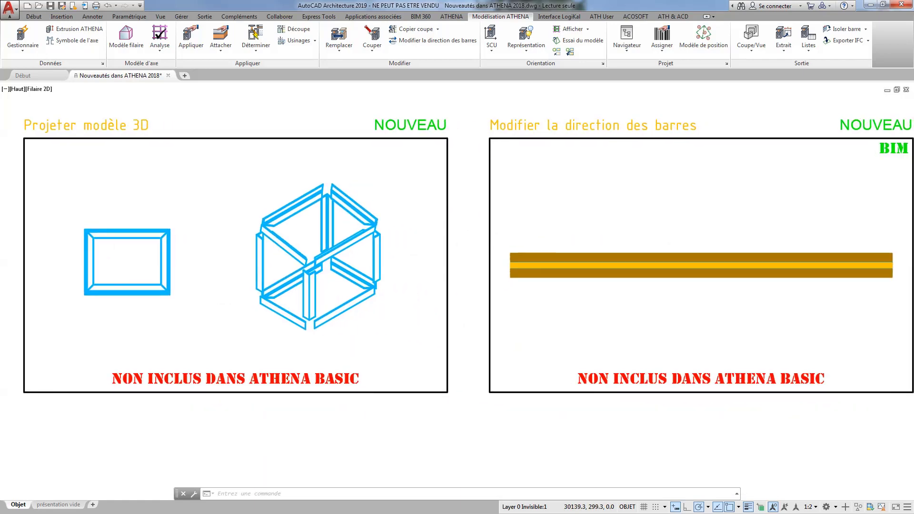
click(18, 89)
click(77, 176)
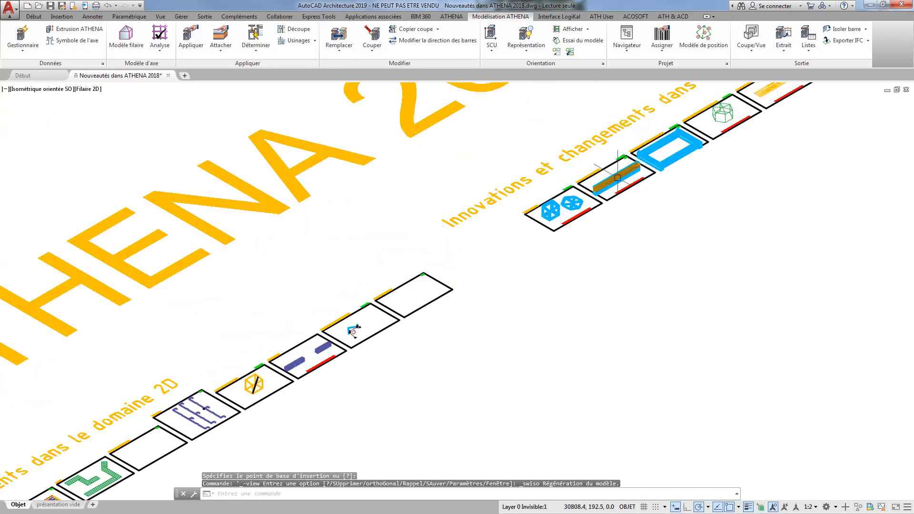
scroll(590, 191, up, 7)
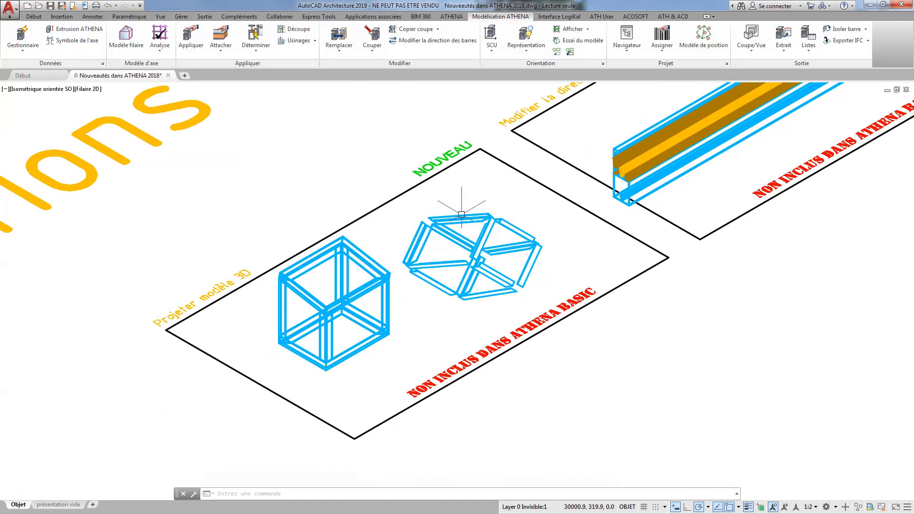
Switch to the Ombré visual style and examine the profile assembly's end in the Modifier la direction des barres frame.
middle_drag(584, 218, 528, 289)
scroll(528, 289, up, 4)
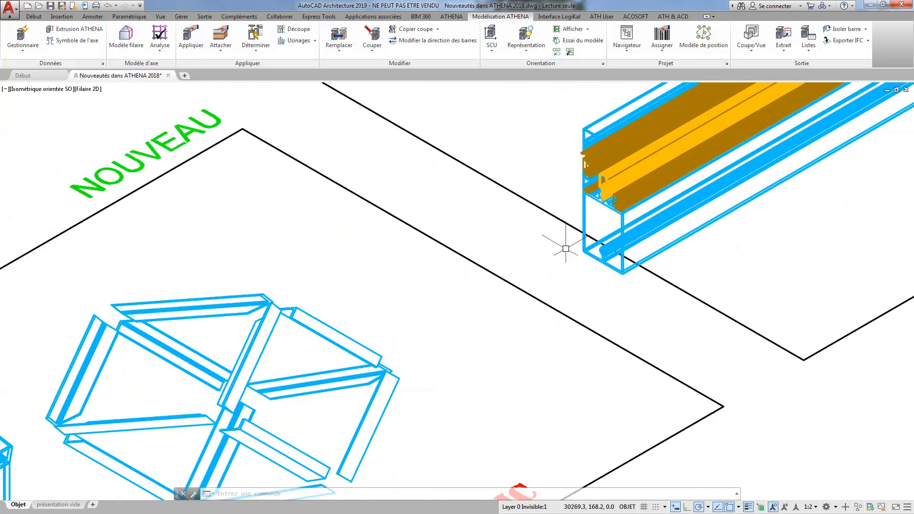
middle_drag(561, 244, 496, 321)
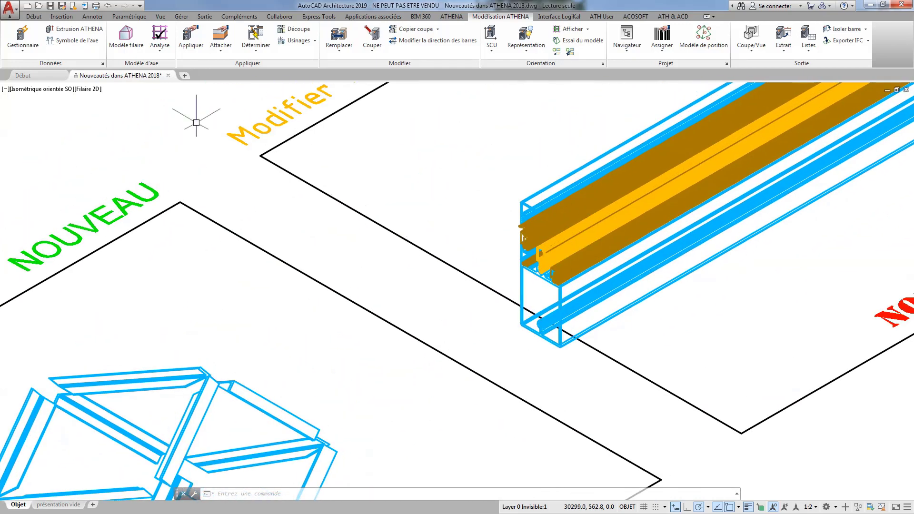
click(89, 89)
click(109, 155)
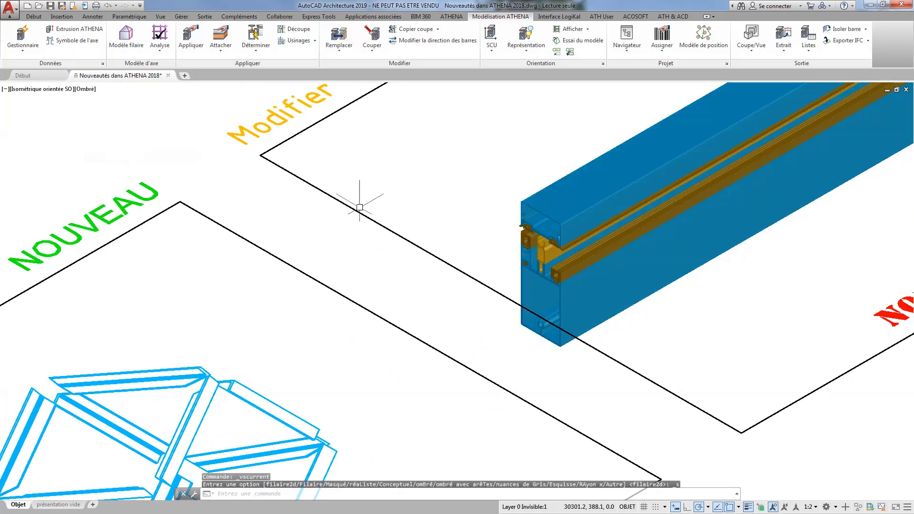
mouse_move(359, 205)
middle_down()
mouse_move(412, 310)
mouse_move(376, 351)
middle_up()
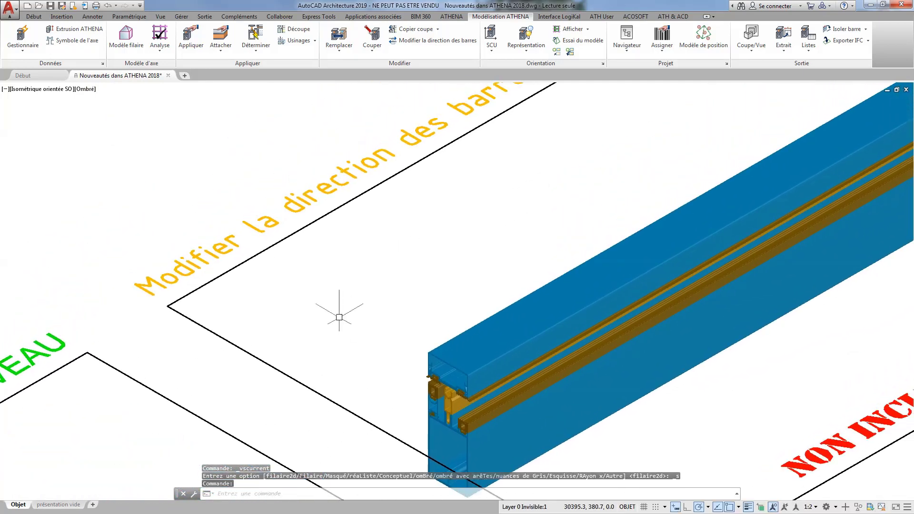
scroll(419, 188, down, 2)
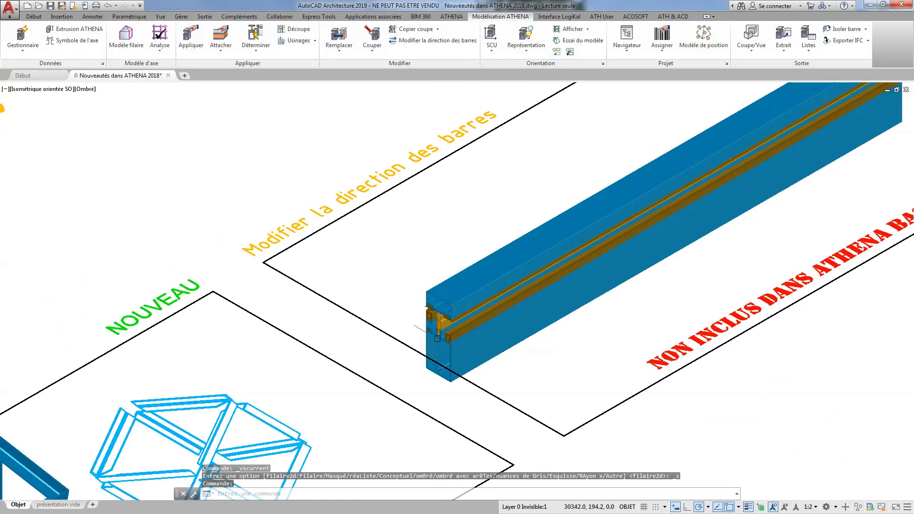
scroll(437, 336, up, 4)
scroll(438, 326, up, 1)
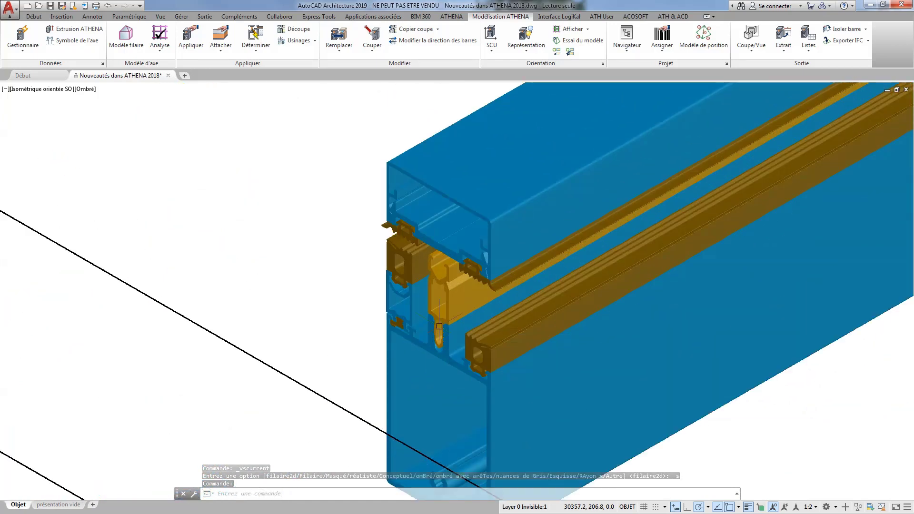
scroll(439, 326, down, 4)
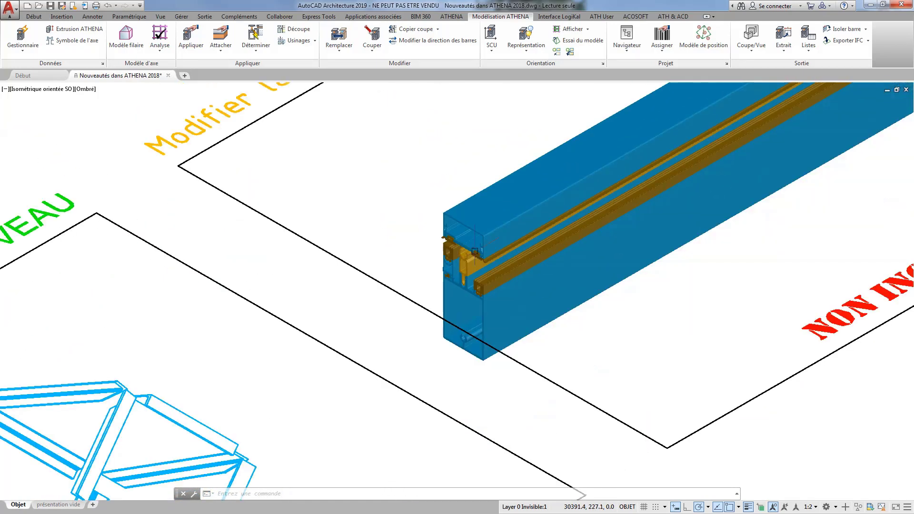
middle_drag(488, 253, 480, 270)
scroll(480, 271, down, 2)
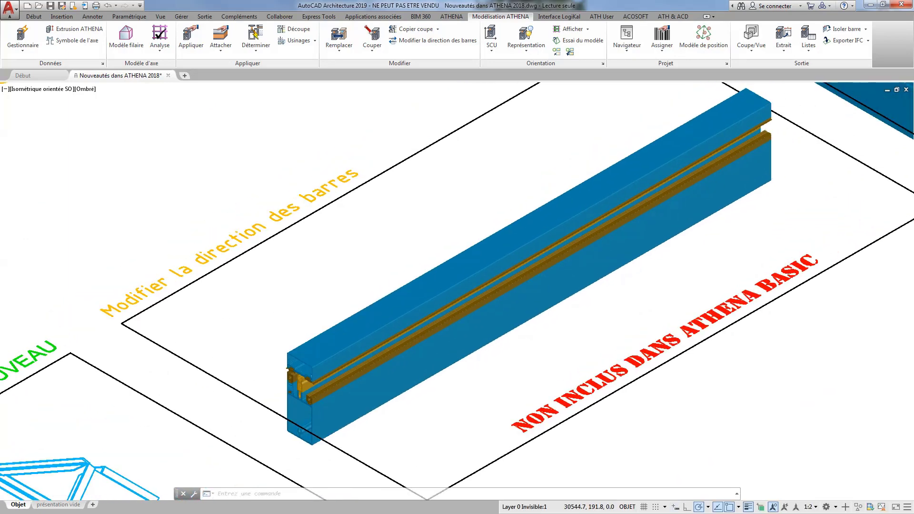
Reverse the upper bar assembly's direction with its middle direction grip and inspect its end section.
click(476, 245)
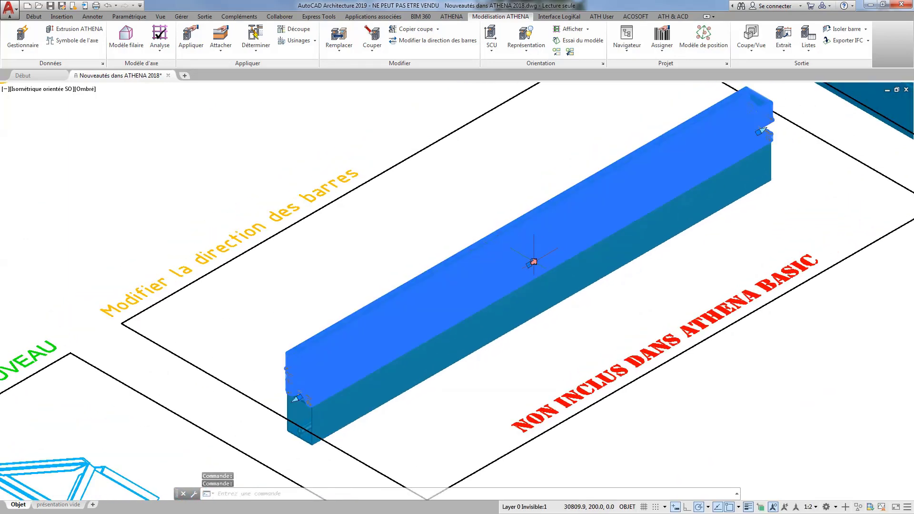
click(532, 263)
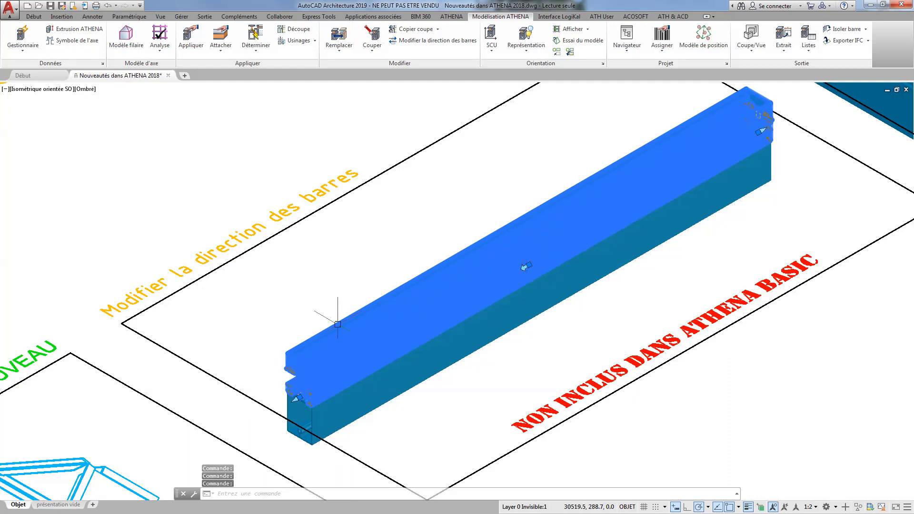
key(Escape)
scroll(286, 384, up, 2)
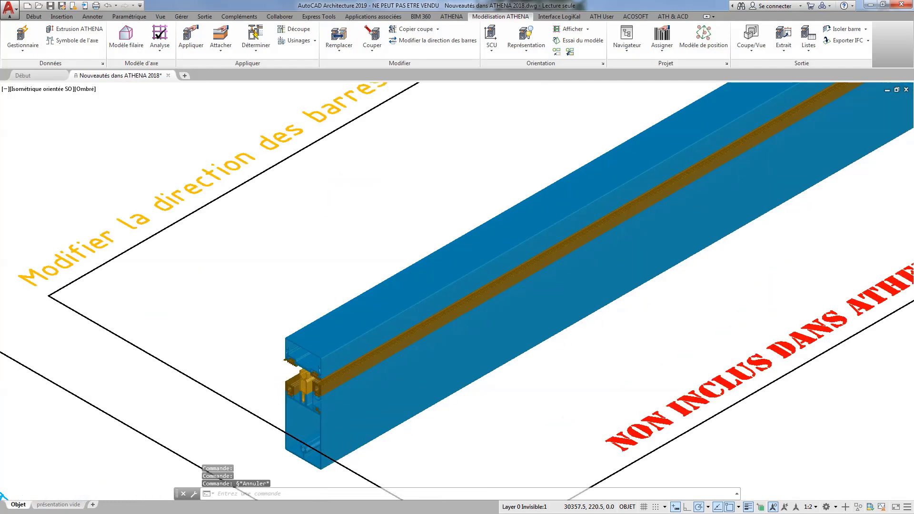
scroll(315, 391, up, 2)
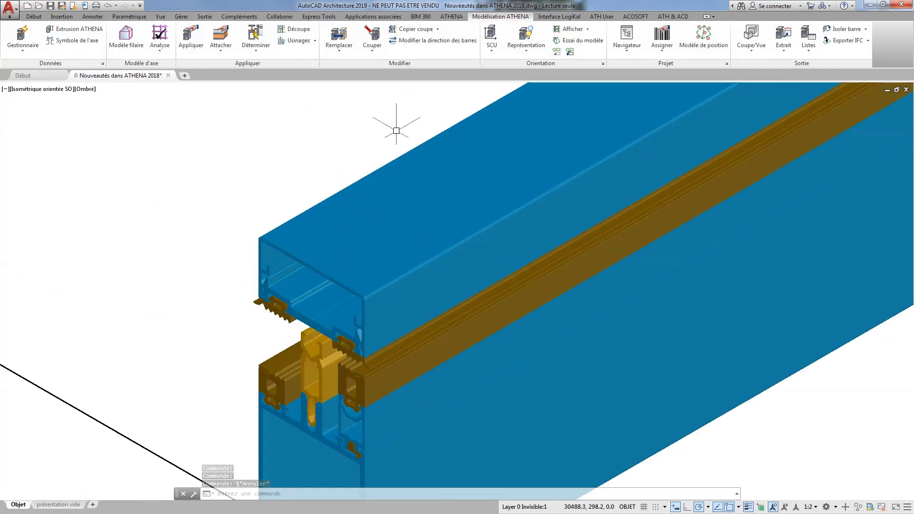
Reverse the upper bar assembly's direction again with the Modifier la direction des barres command.
click(411, 41)
click(385, 168)
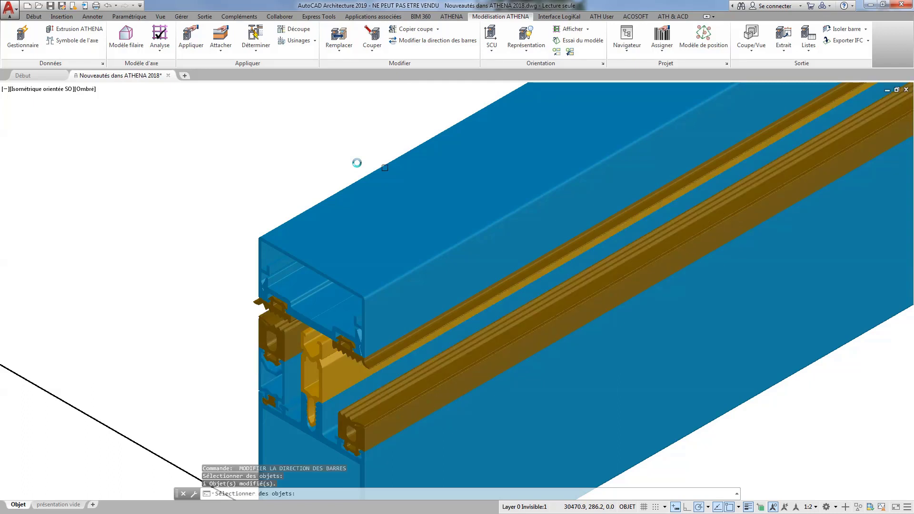
key(Return)
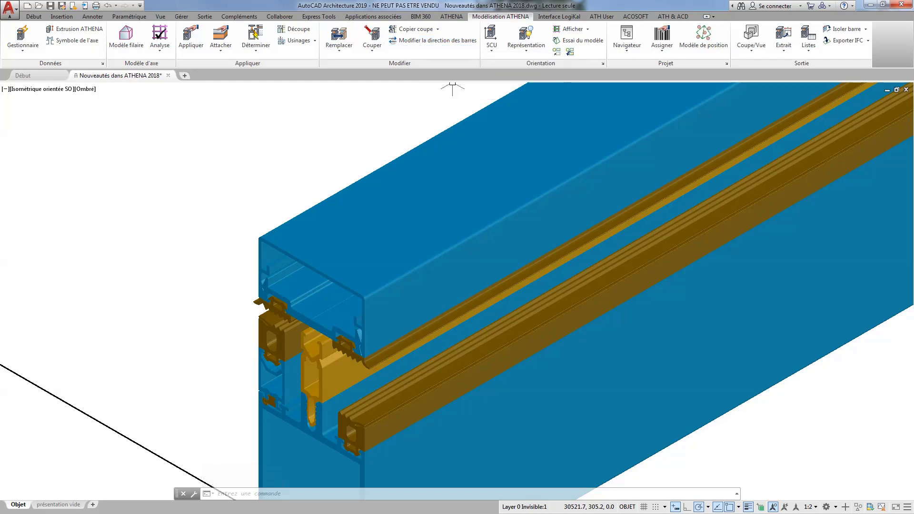
Restore the Haut view and Filaire 2D style, and focus on the Supprimer la numérotation Position / indicatif frame.
scroll(421, 216, down, 3)
scroll(557, 183, down, 4)
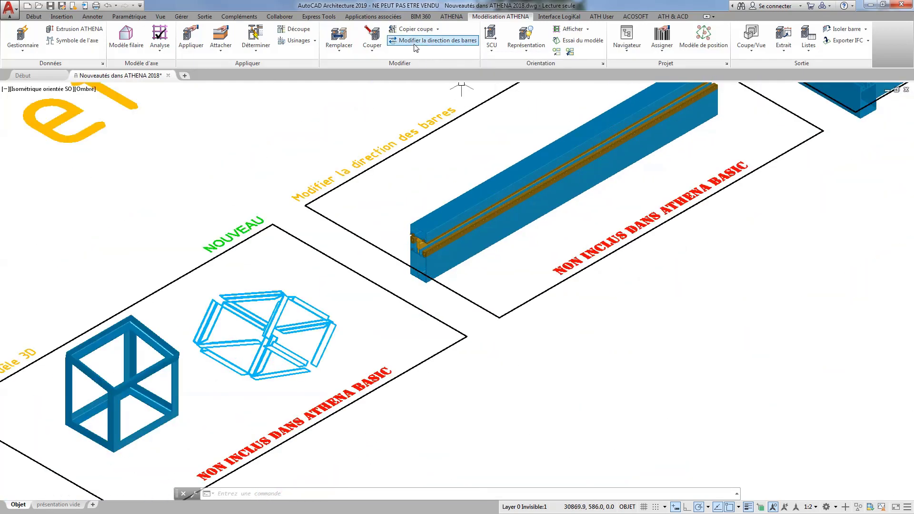
middle_drag(697, 172, 401, 387)
key(Escape)
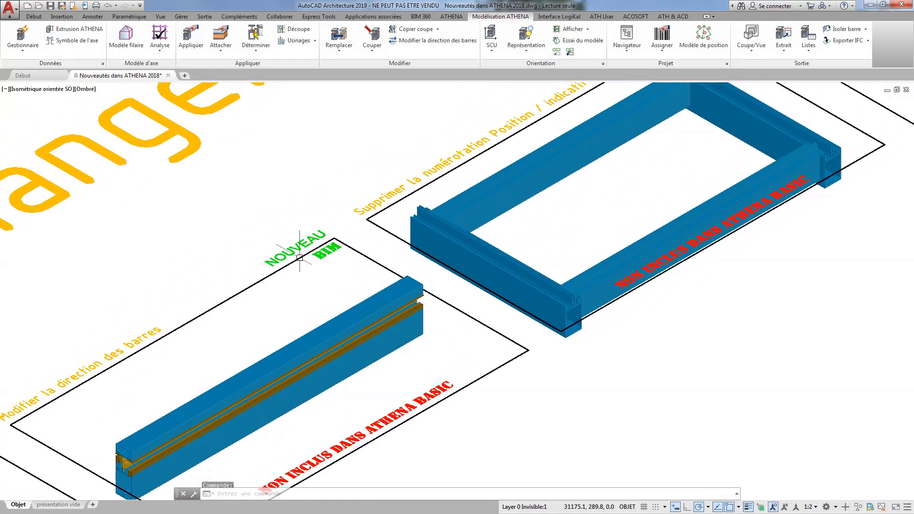
click(42, 89)
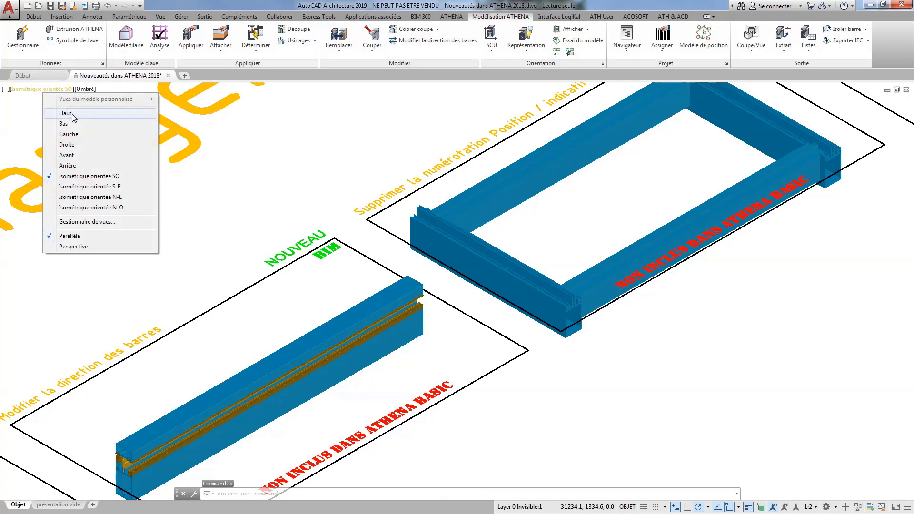
click(73, 114)
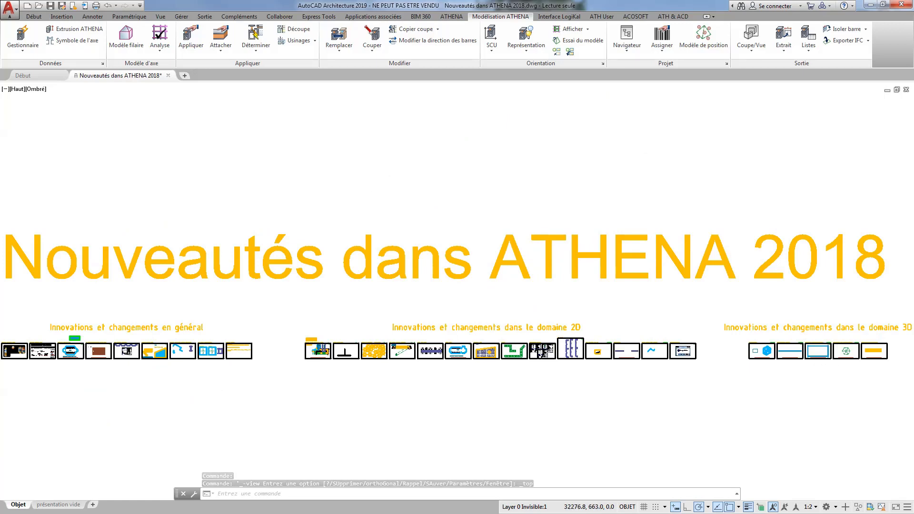
scroll(826, 339, up, 3)
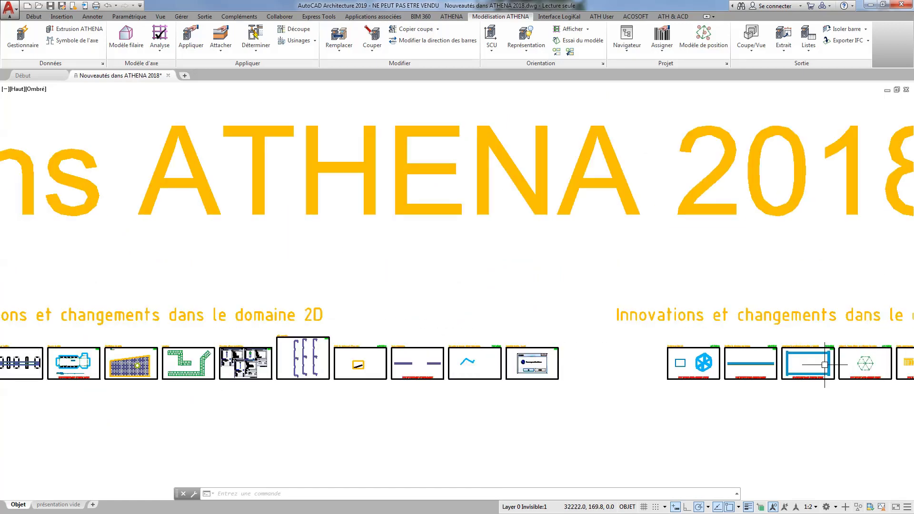
click(33, 91)
click(52, 113)
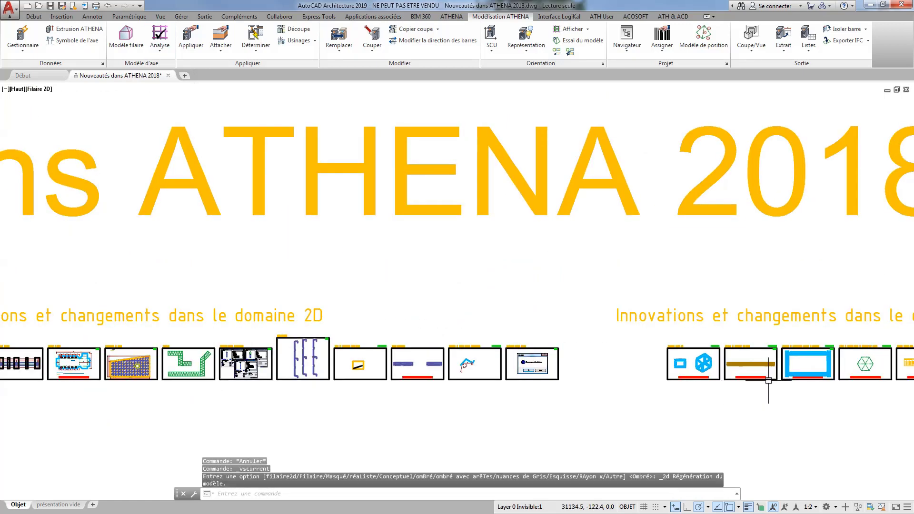
scroll(809, 362, up, 6)
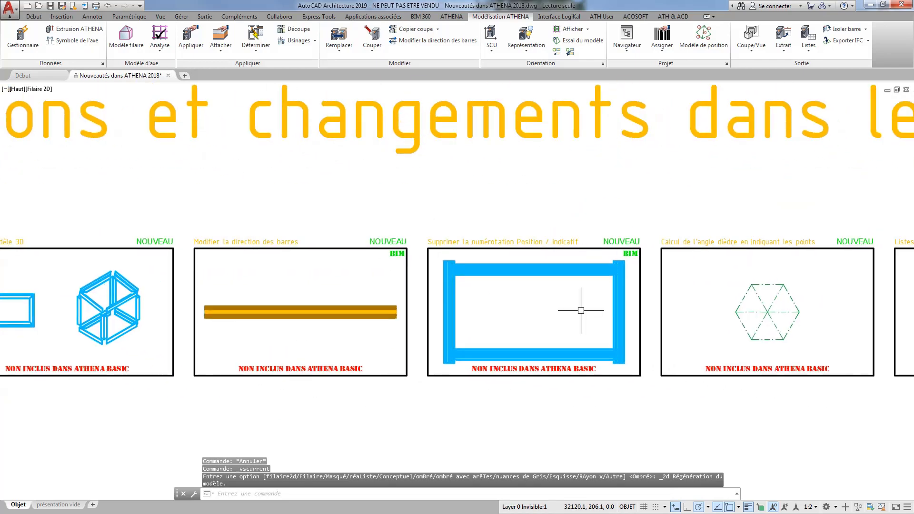
scroll(581, 311, up, 5)
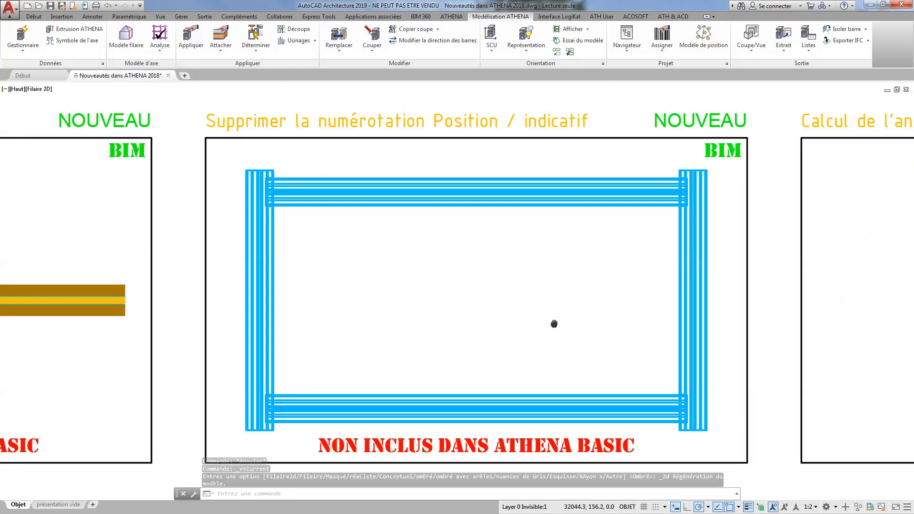
middle_drag(554, 323, 544, 312)
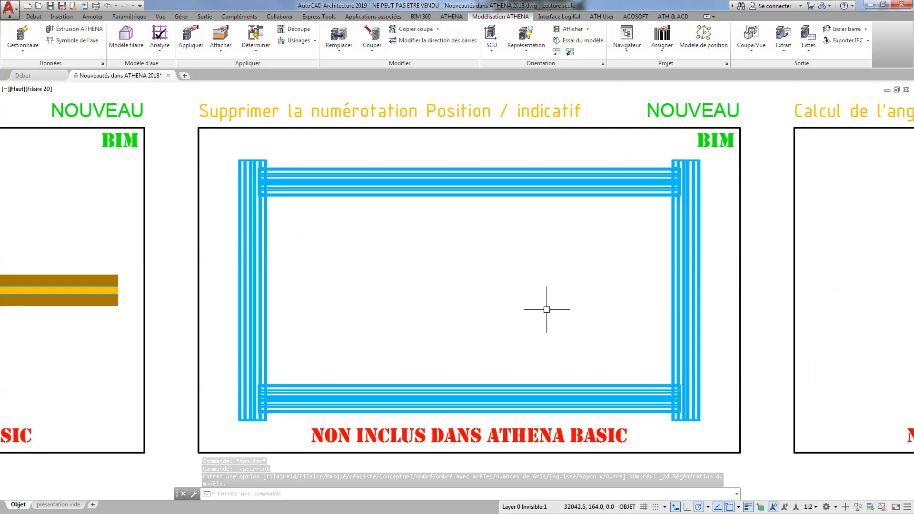
Open the project navigator and expand group GRP-001 under P002, 100 Profiles to list its positions.
click(628, 35)
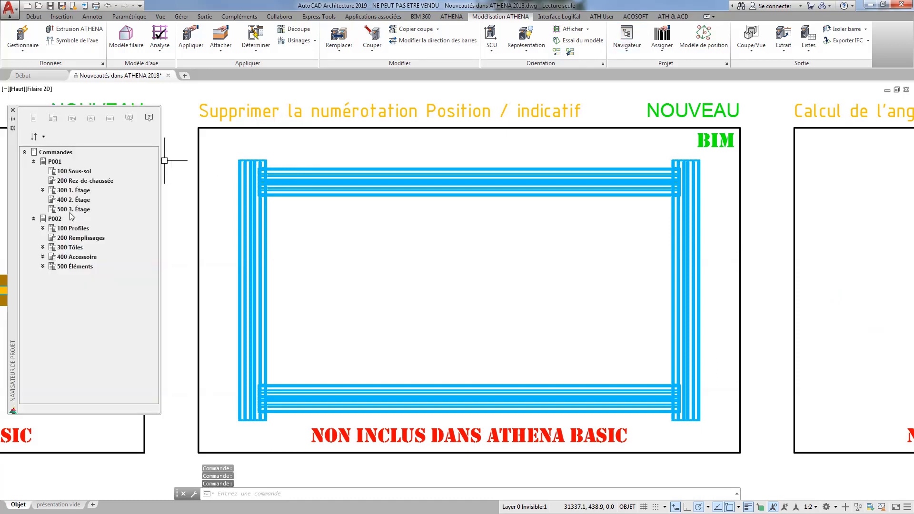
double_click(46, 228)
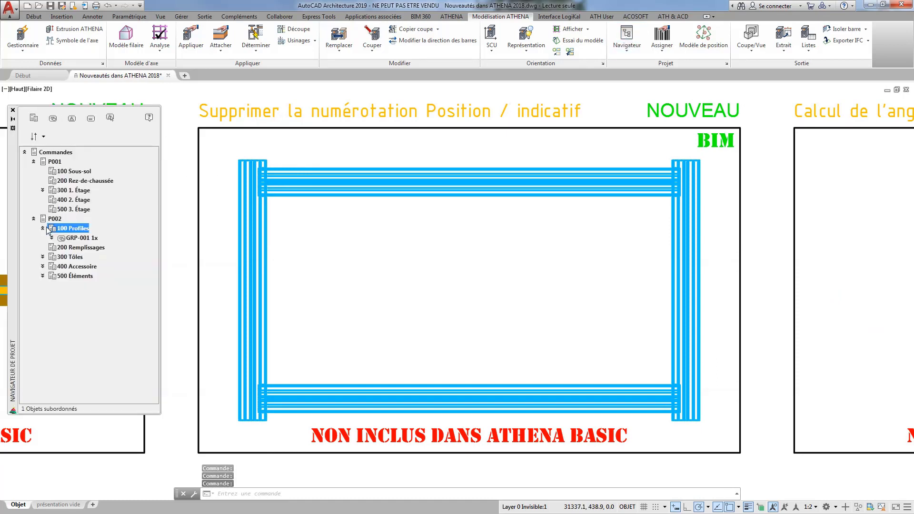
click(52, 238)
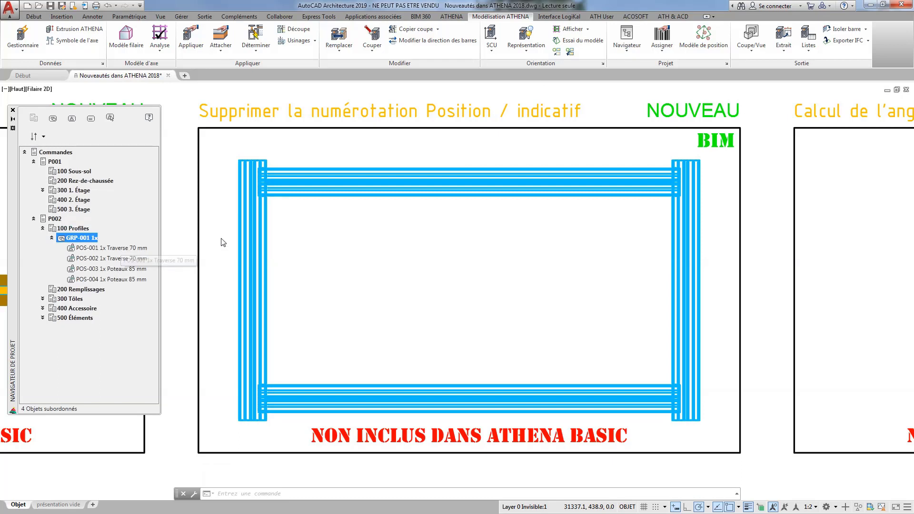
right_click(131, 259)
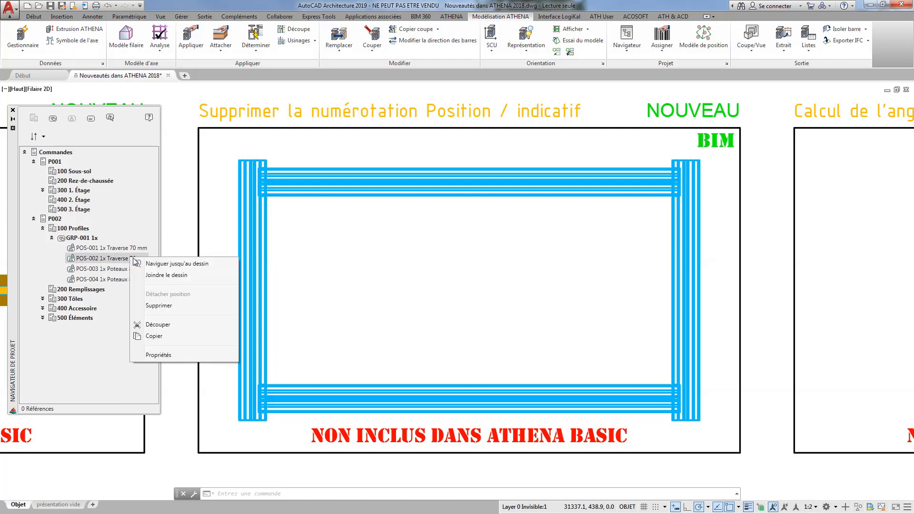
click(165, 276)
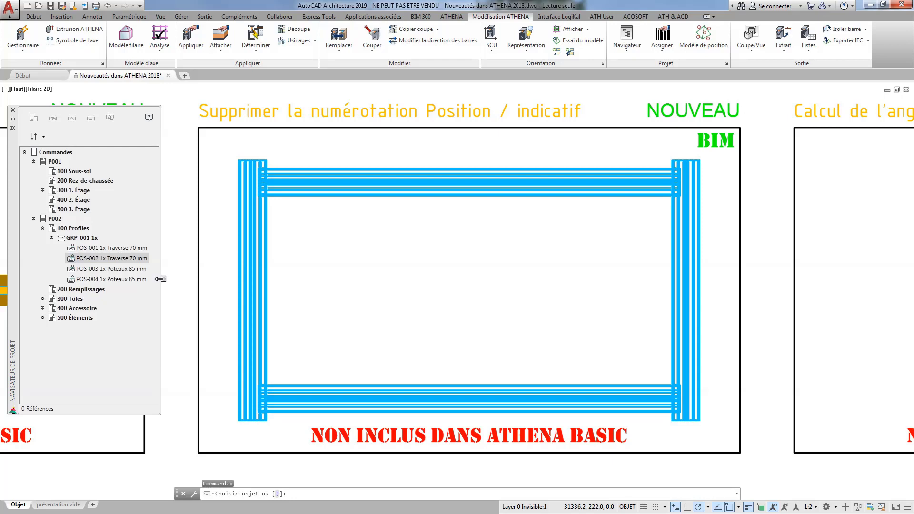
key(Escape)
Locate position POS-002 in the drawing with Naviguer jusqu'au dessin, clear the selection and return to the whole rectangular frame.
right_click(133, 258)
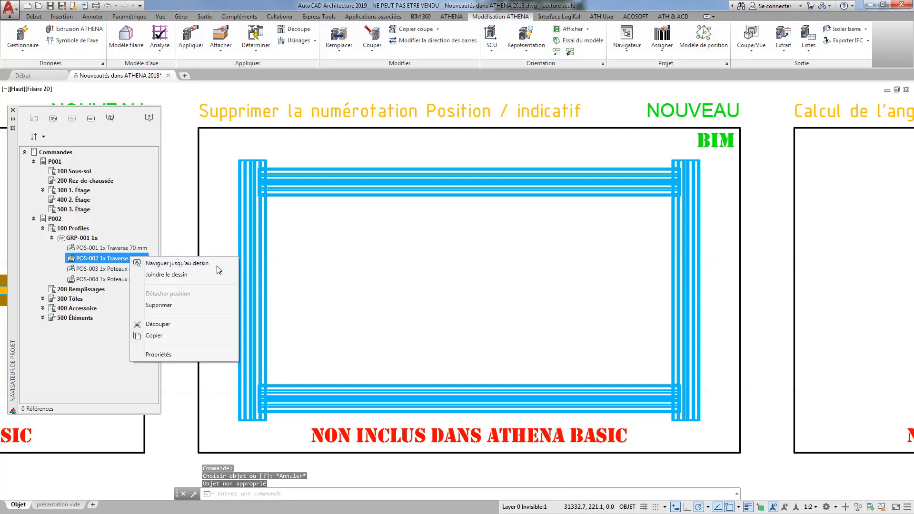
click(182, 264)
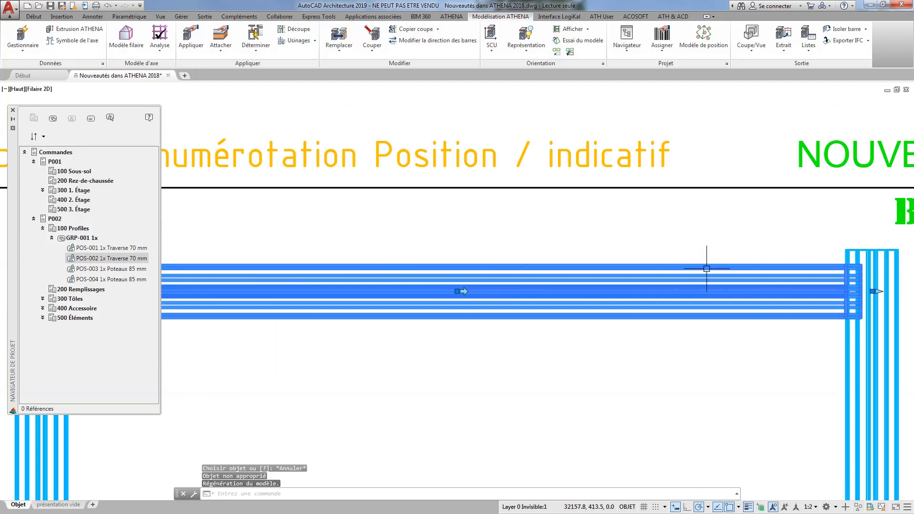
key(Escape)
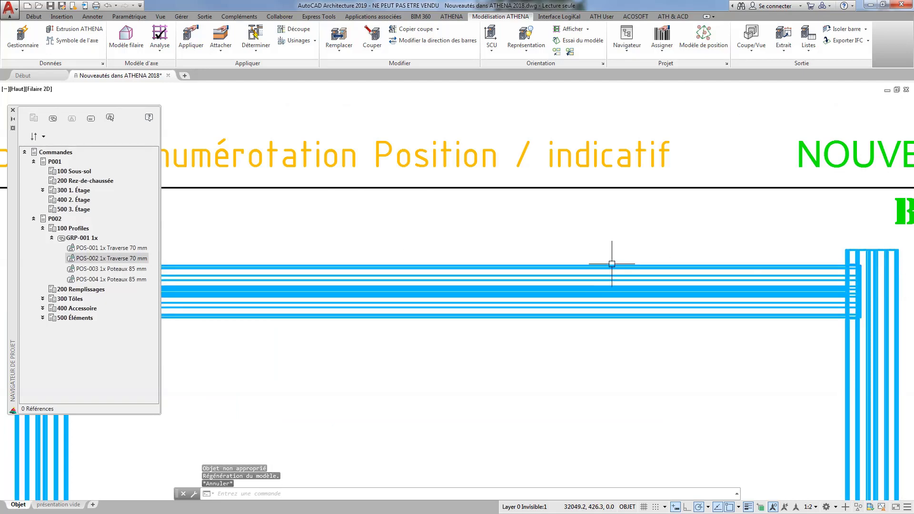
scroll(609, 257, down, 6)
scroll(605, 304, up, 3)
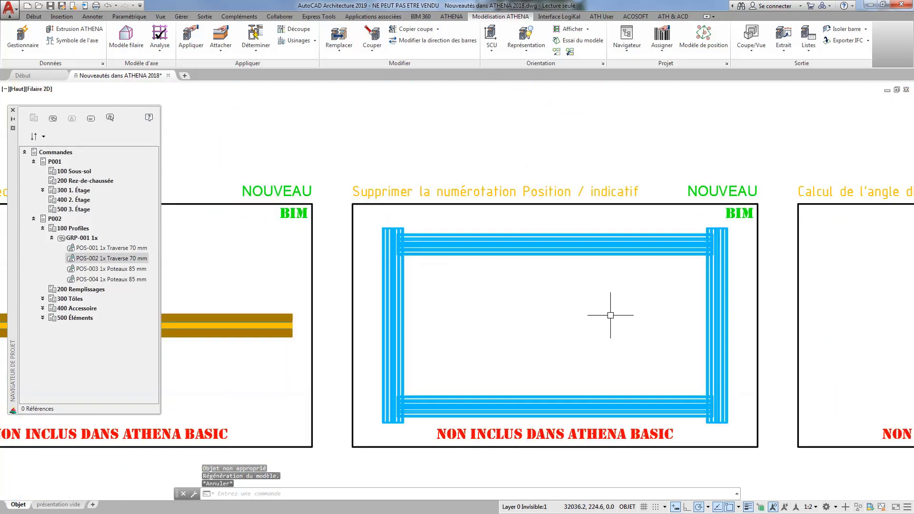
Apply Affiche les positions / indicatifs to all four bars of the rectangular frame.
click(669, 54)
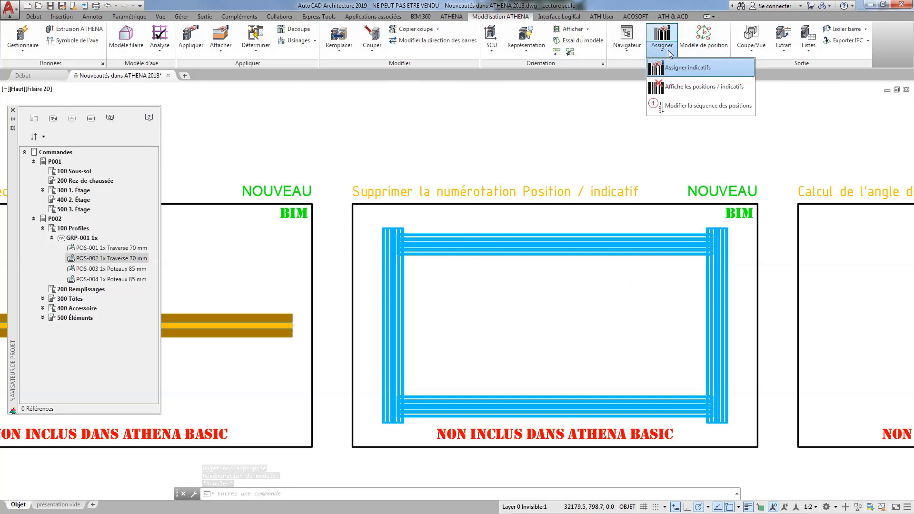
click(673, 86)
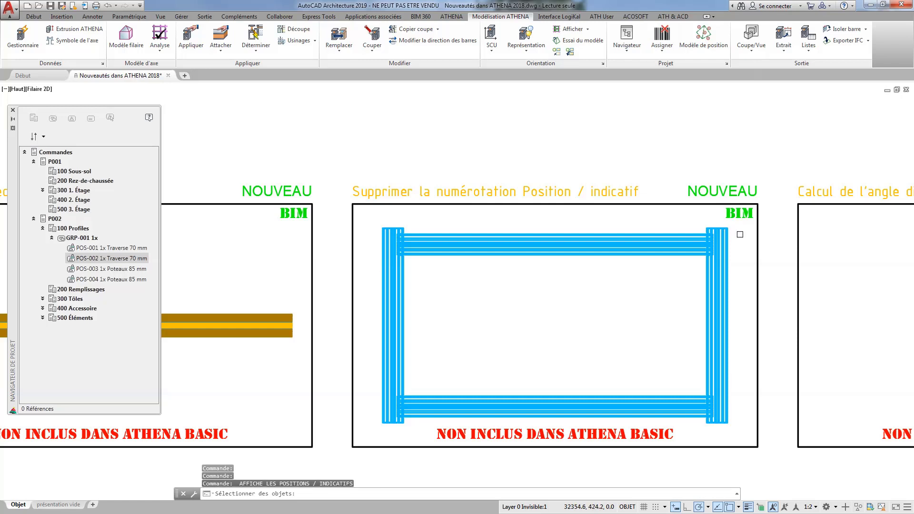
click(739, 234)
click(375, 412)
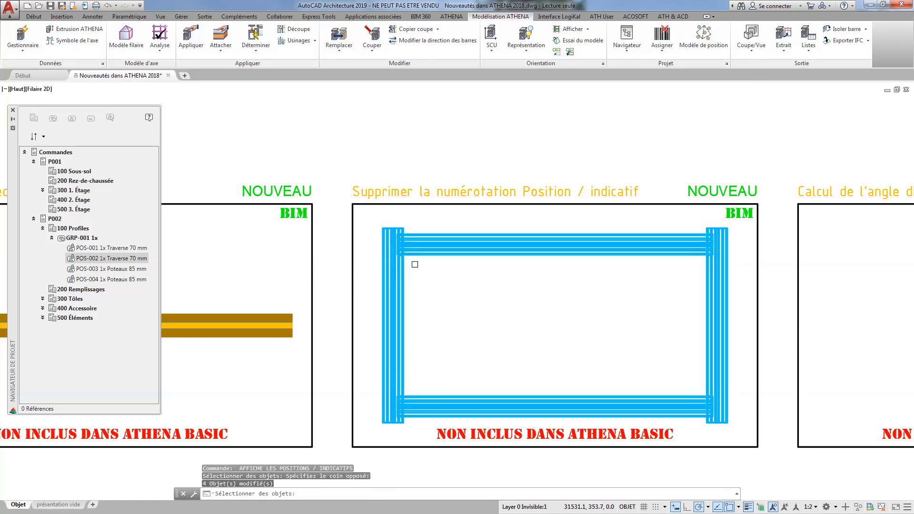
Add the rectangular frame's bars to group GRP-001 under P002, 100 Profiles with Nouvelles positions - Dessins.
key(Return)
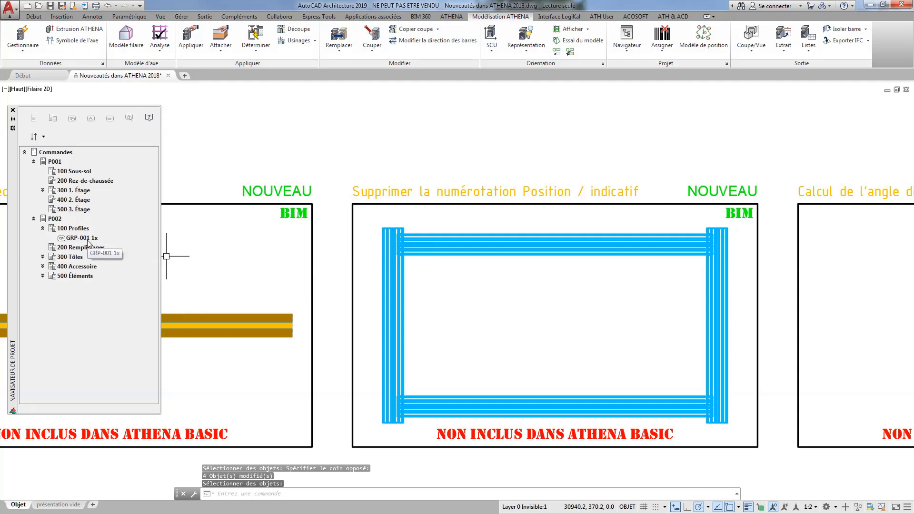
click(63, 240)
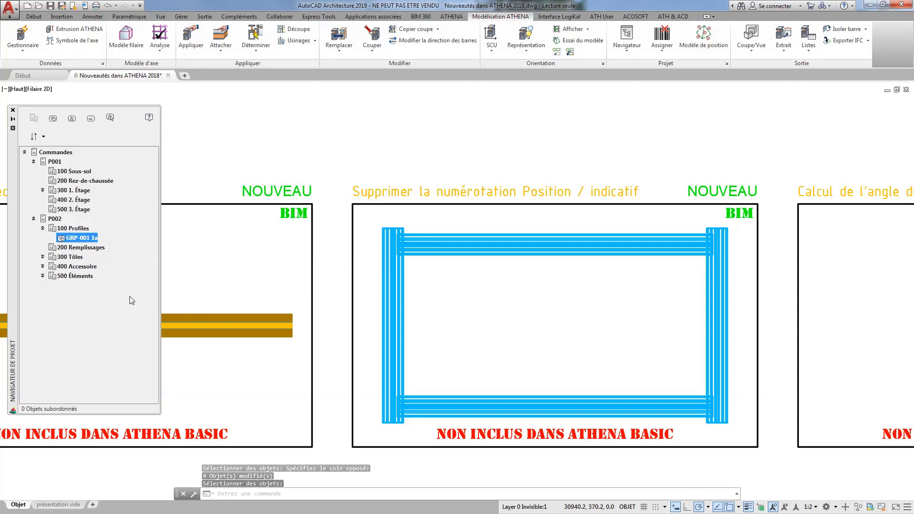
right_click(87, 242)
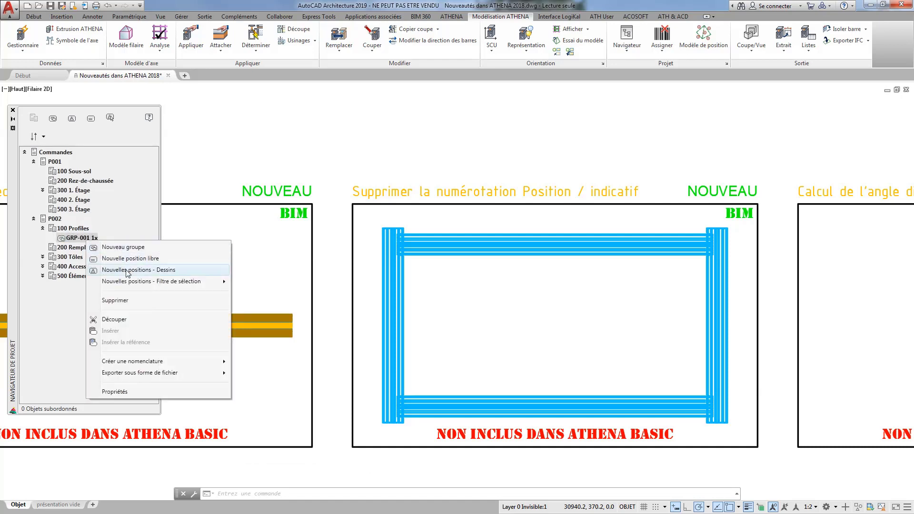
click(128, 270)
click(733, 228)
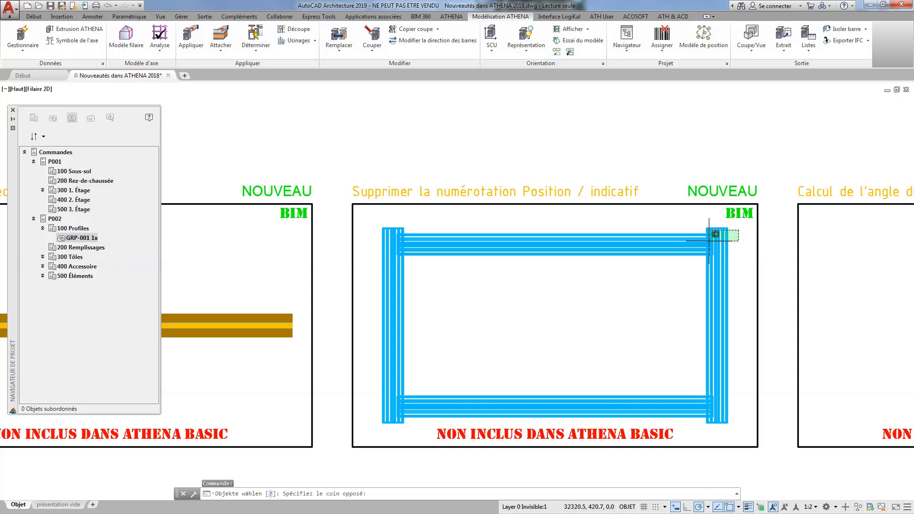
click(371, 409)
key(Return)
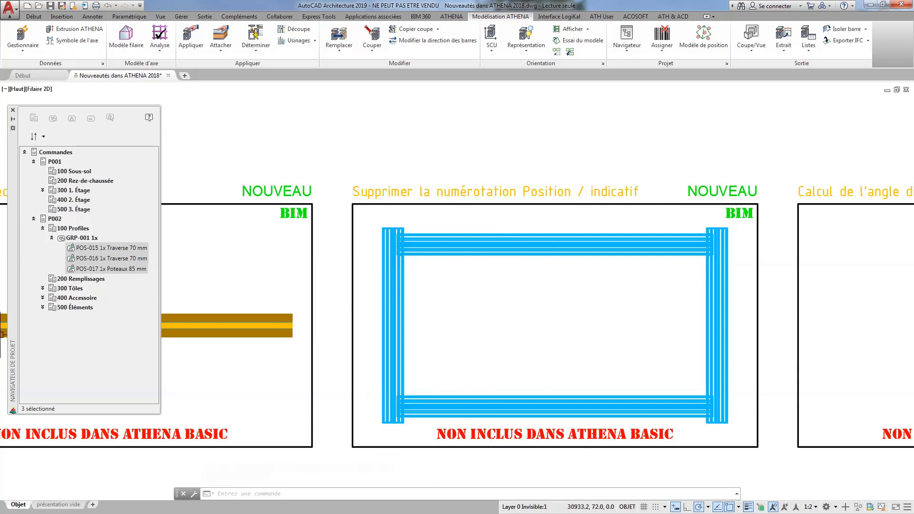
Close the project navigator and show the hexagonal wireframe of the Calcul de l'angle dièdre frame from an Isométrique orientée SO view, slightly orbited.
mouse_move(849, 303)
middle_down()
mouse_move(522, 309)
mouse_move(432, 305)
mouse_move(419, 289)
middle_up()
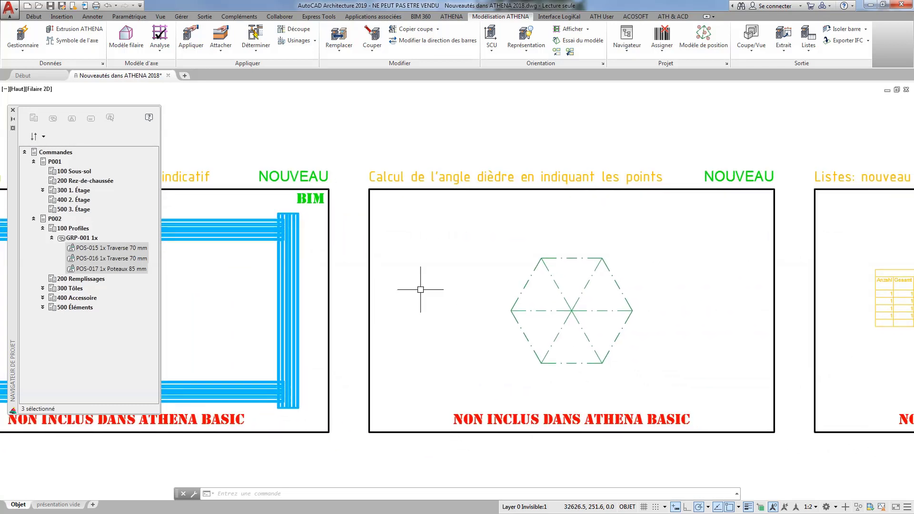
click(13, 111)
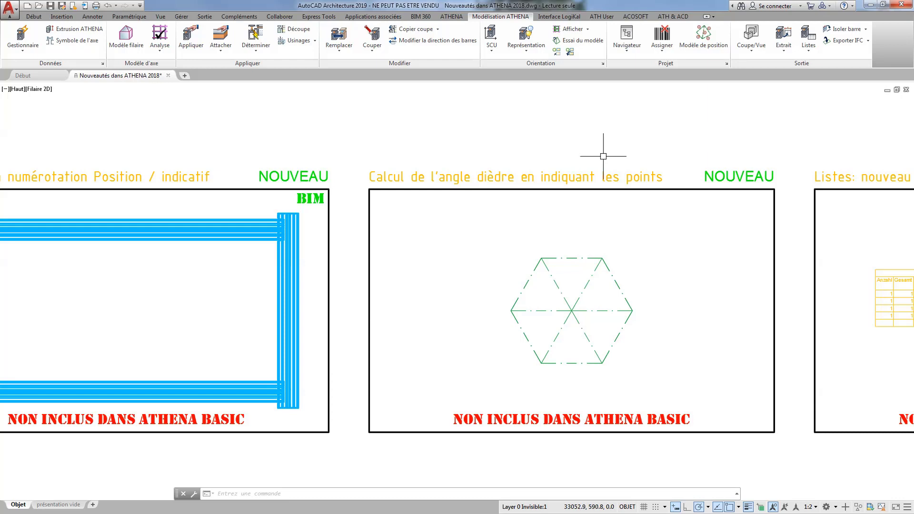
click(17, 89)
click(62, 177)
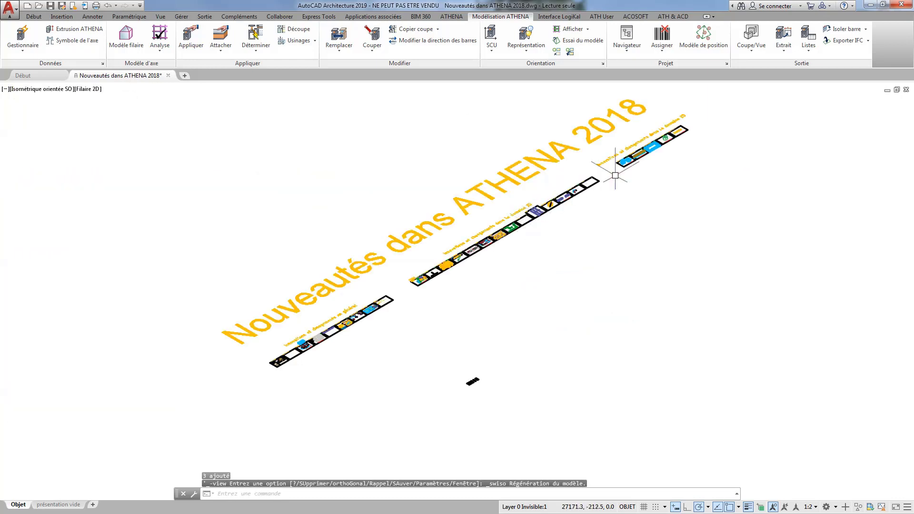
scroll(663, 136, up, 10)
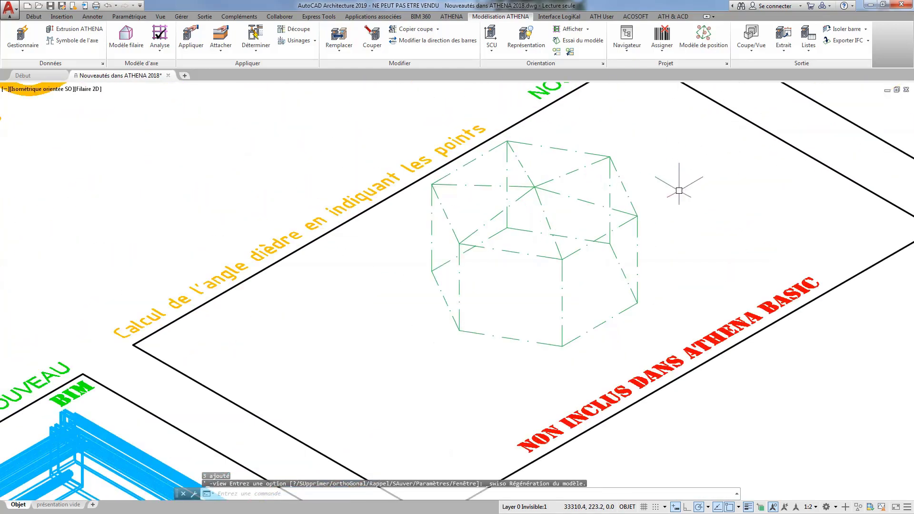
shift+middle_drag(673, 214, 659, 245)
scroll(588, 228, up, 5)
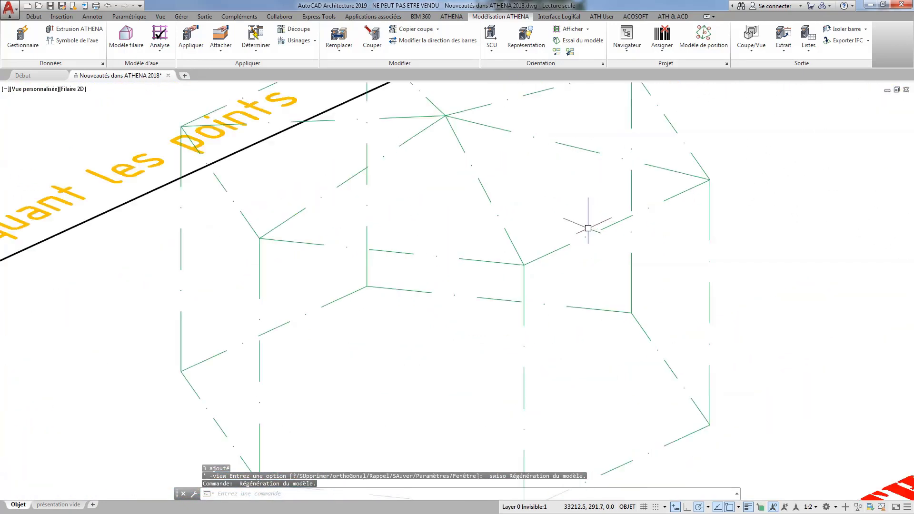
scroll(587, 228, down, 2)
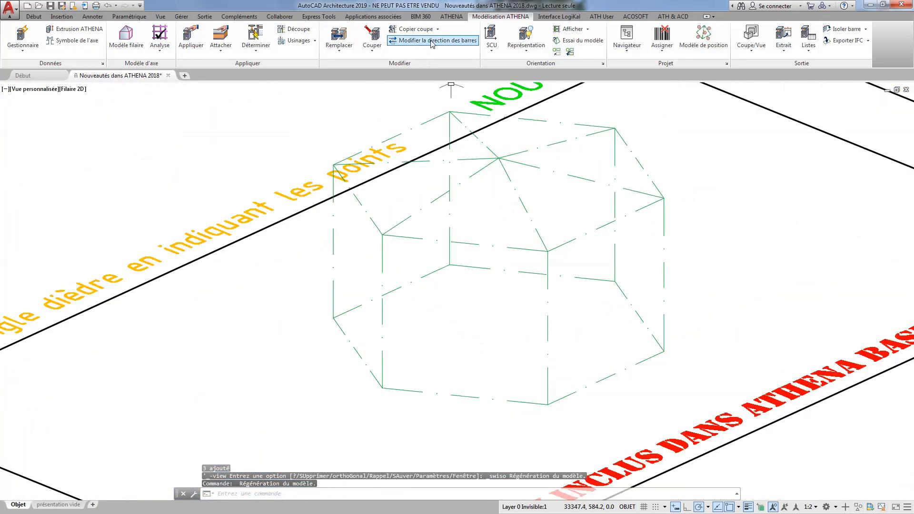
Start Angle dièdre en indiquant les points and define the first surface by the front-right roof triangle's two outer corners and the apex.
click(451, 17)
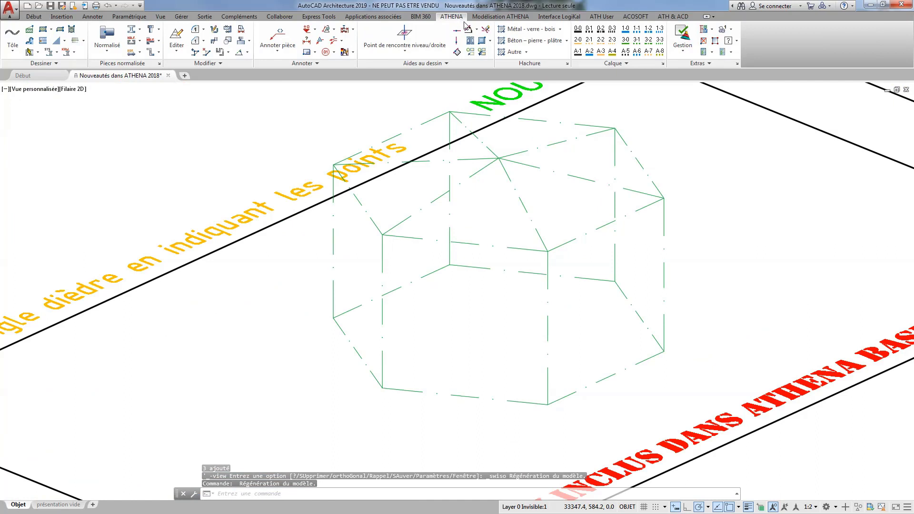
click(411, 53)
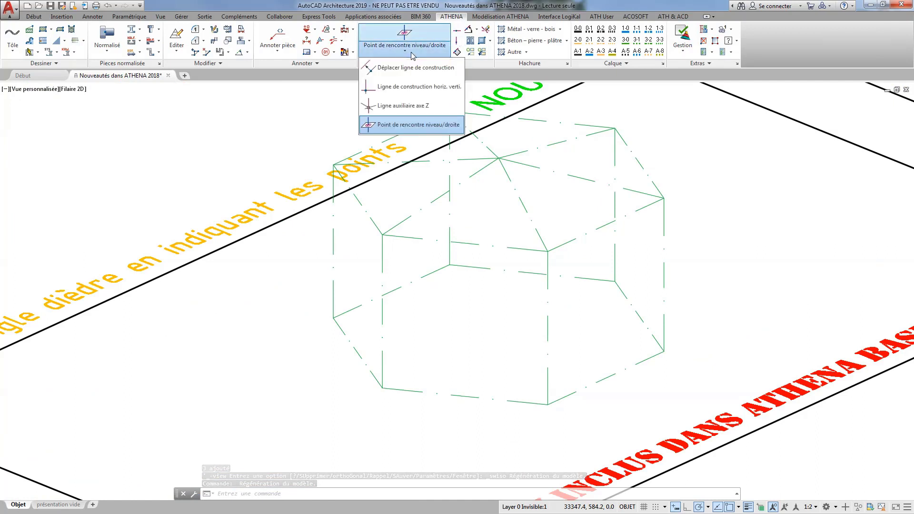
click(335, 31)
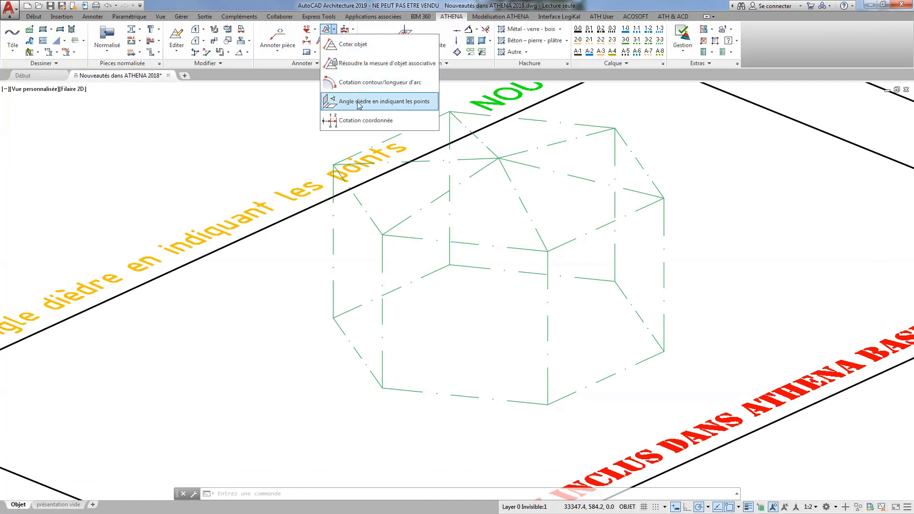
click(357, 102)
click(547, 250)
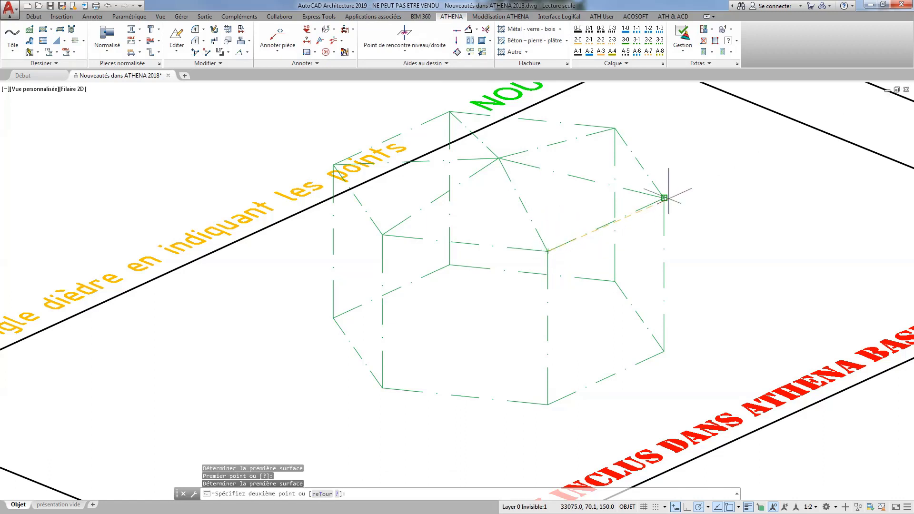
click(664, 197)
click(498, 157)
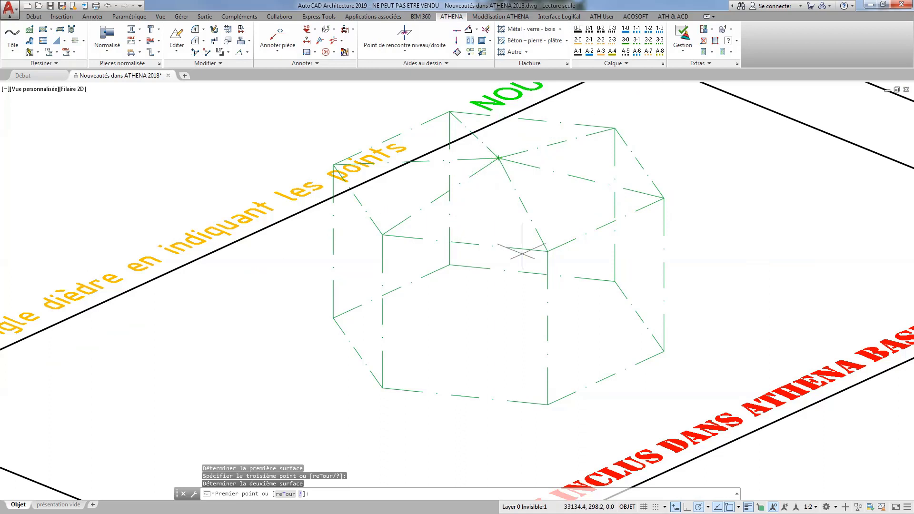
Define the second surface by the three corners of the adjoining front roof triangle and place the dihedral angle dimension at their shared edge.
click(548, 251)
click(499, 157)
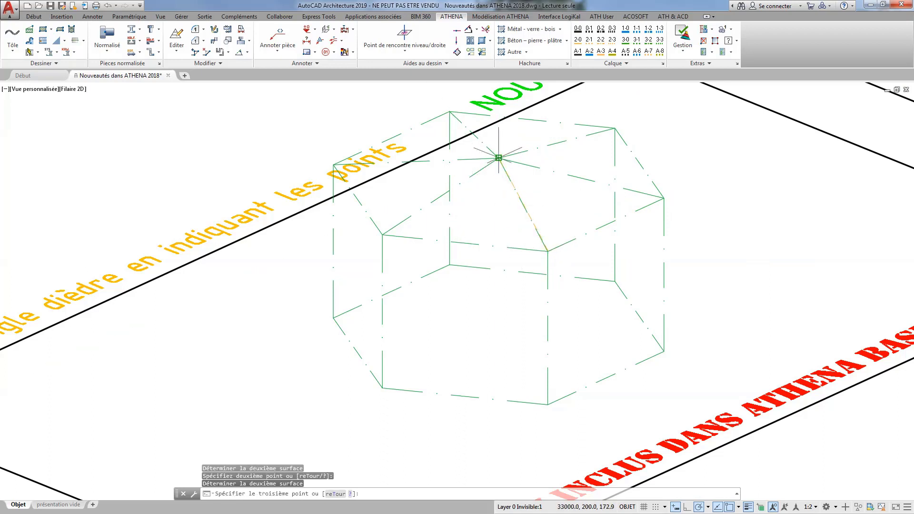
click(382, 234)
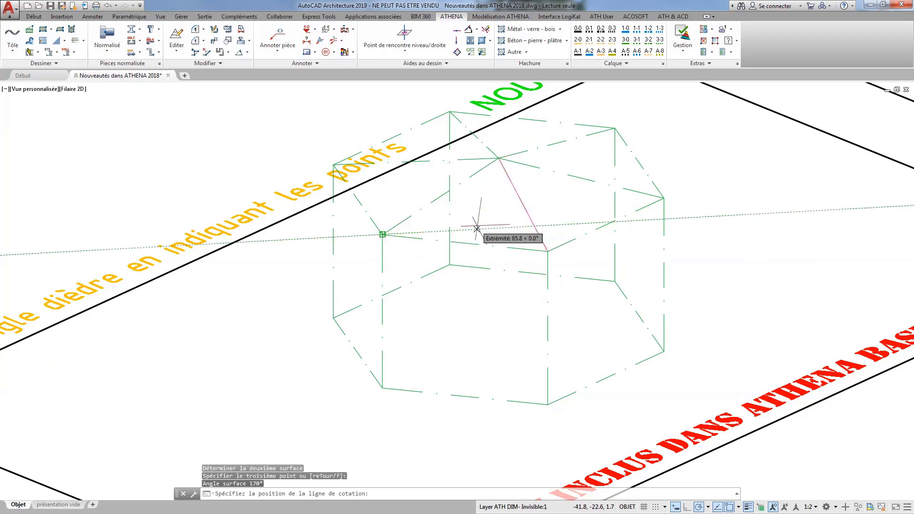
click(500, 221)
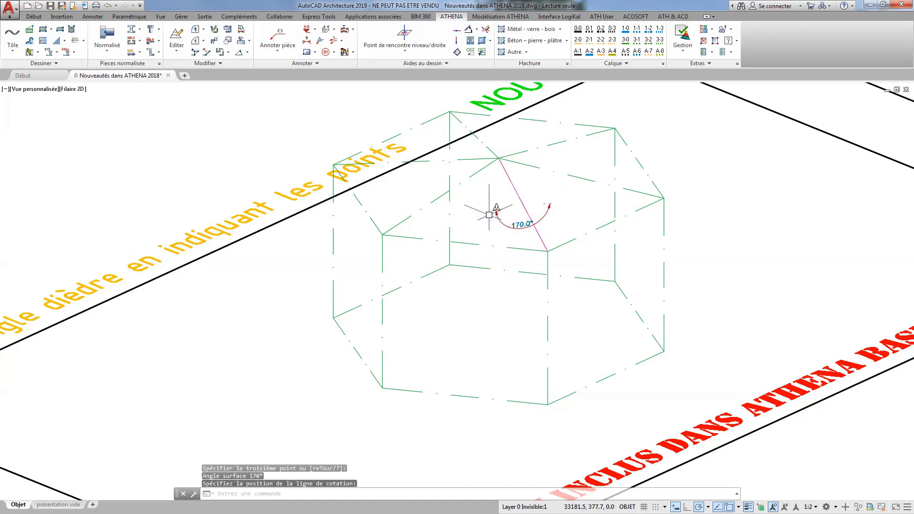
Delete the magenta helper line along the shared edge of the two dimensioned roof surfaces.
scroll(525, 216, up, 6)
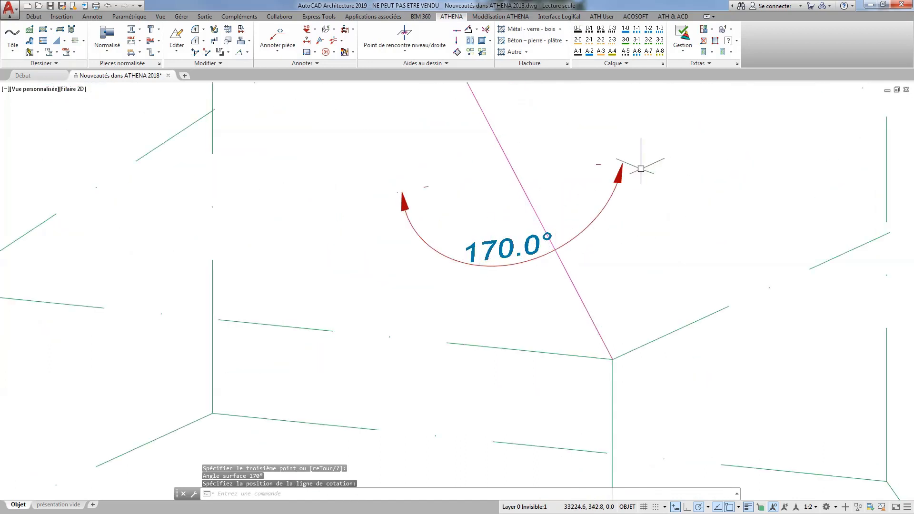
click(574, 282)
scroll(580, 282, down, 5)
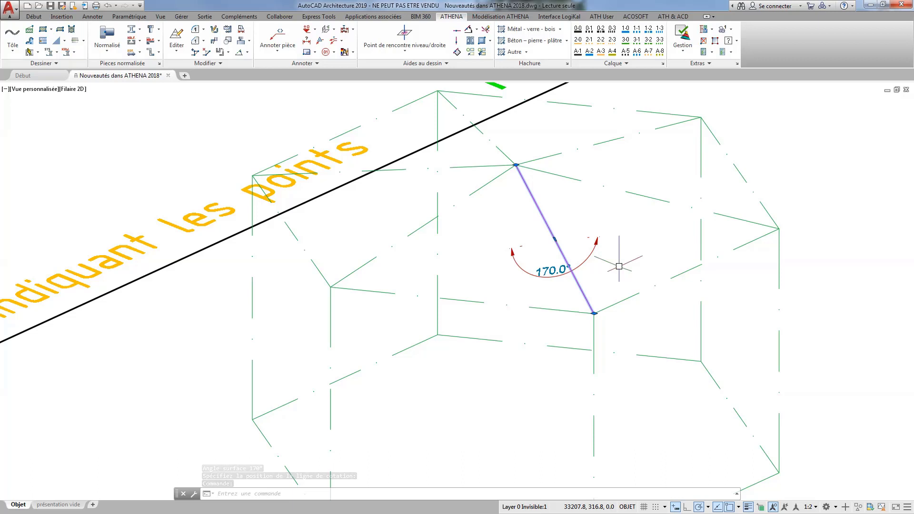
key(Delete)
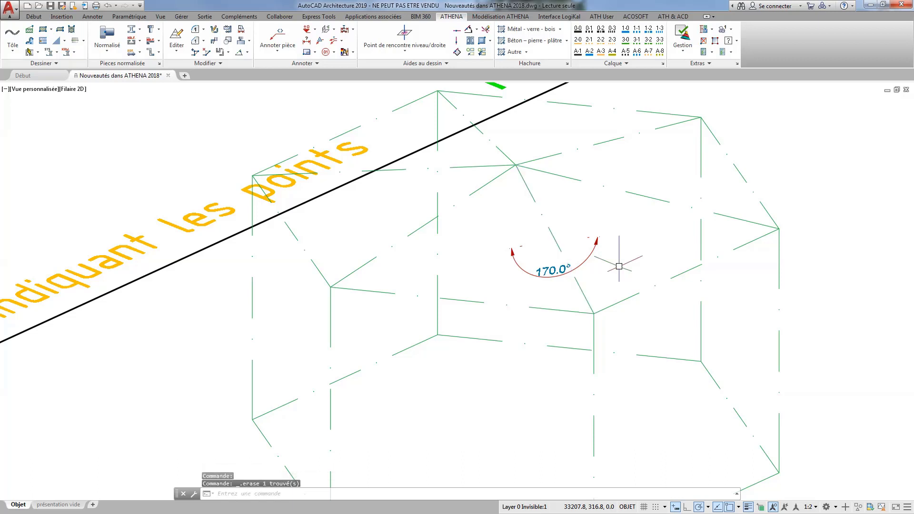
Restore the Haut view, focus on the Listes: nouveau avec l'option «Remplacer» frame and bring up the Modélisation ATHENA tools.
scroll(619, 266, down, 7)
scroll(649, 241, up, 1)
middle_drag(649, 241, 379, 338)
click(51, 90)
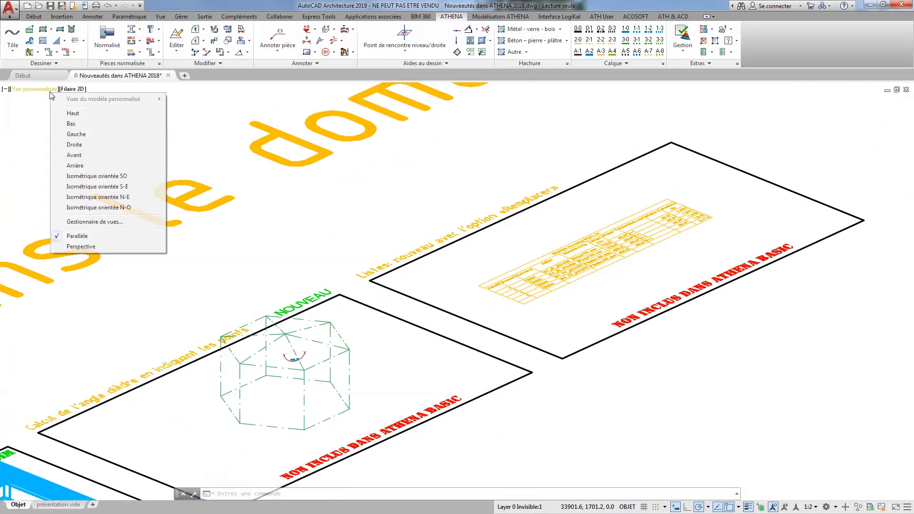
click(73, 113)
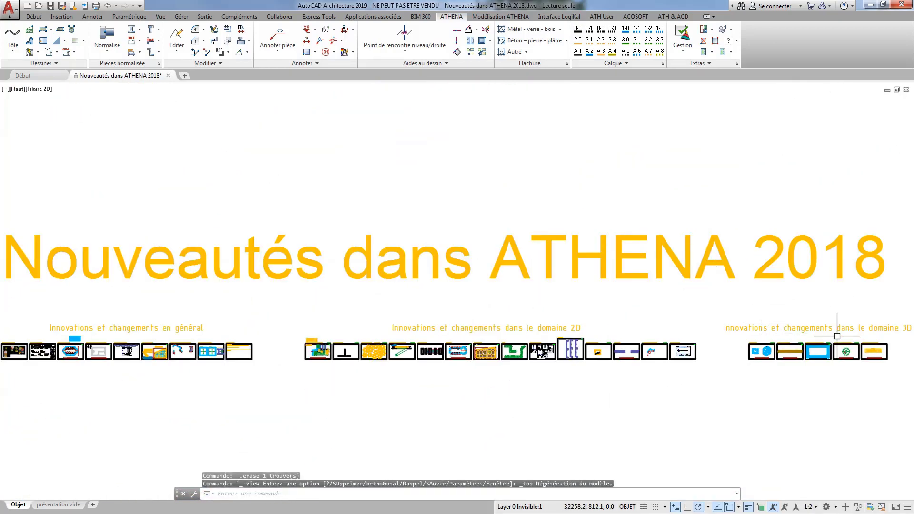
middle_drag(859, 336, 642, 316)
scroll(661, 321, up, 10)
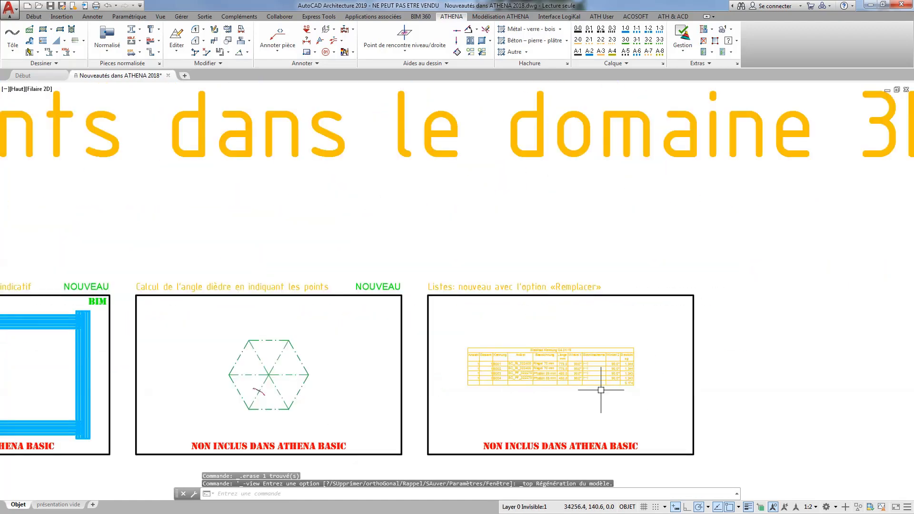
scroll(601, 390, up, 2)
mouse_move(577, 363)
middle_down()
mouse_move(585, 288)
mouse_move(578, 259)
middle_up()
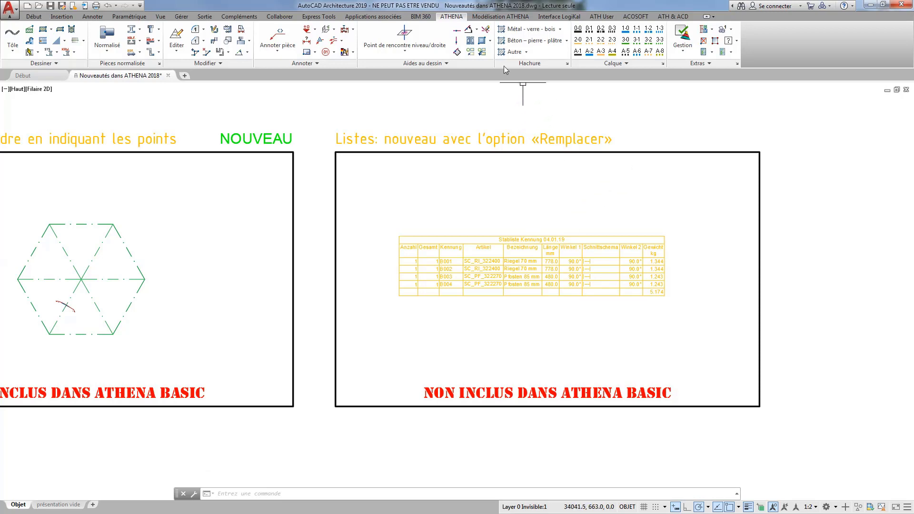
click(499, 17)
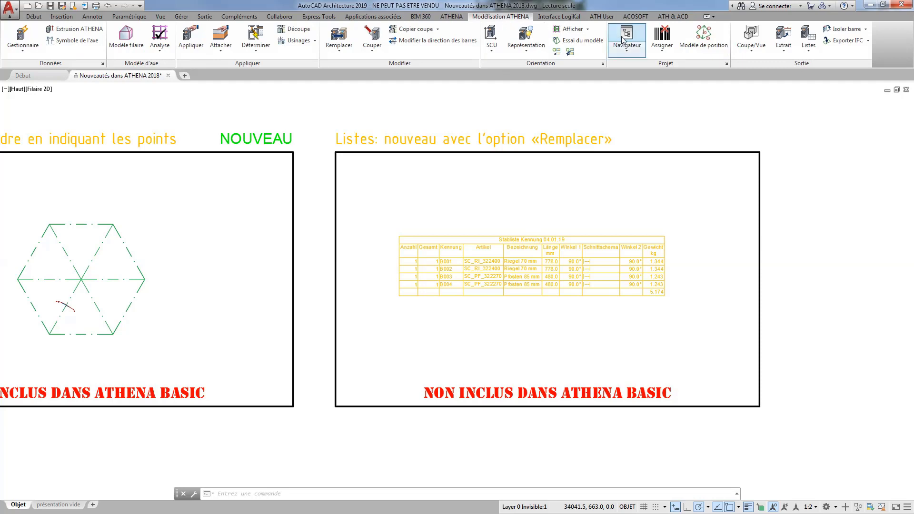